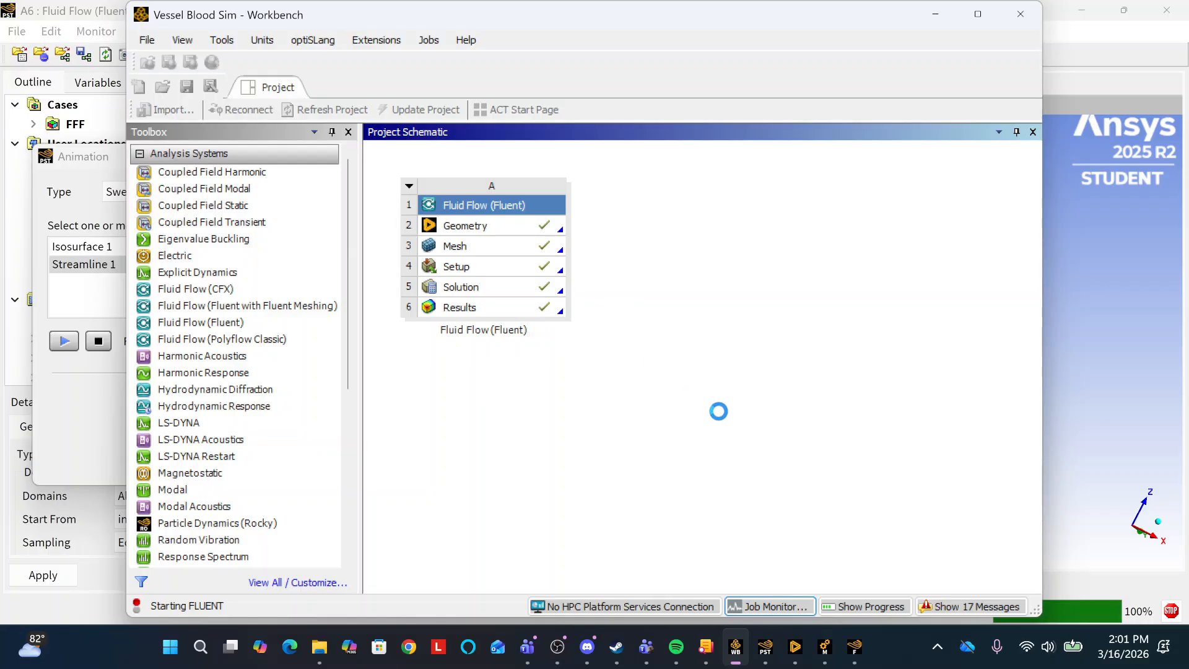
Stop the Streamline 1 sweep animation in CFD-Post and return to the Workbench project.
{"action": "left_click", "coordinate": [1087, 281]}
{"action": "left_click", "coordinate": [63, 340]}
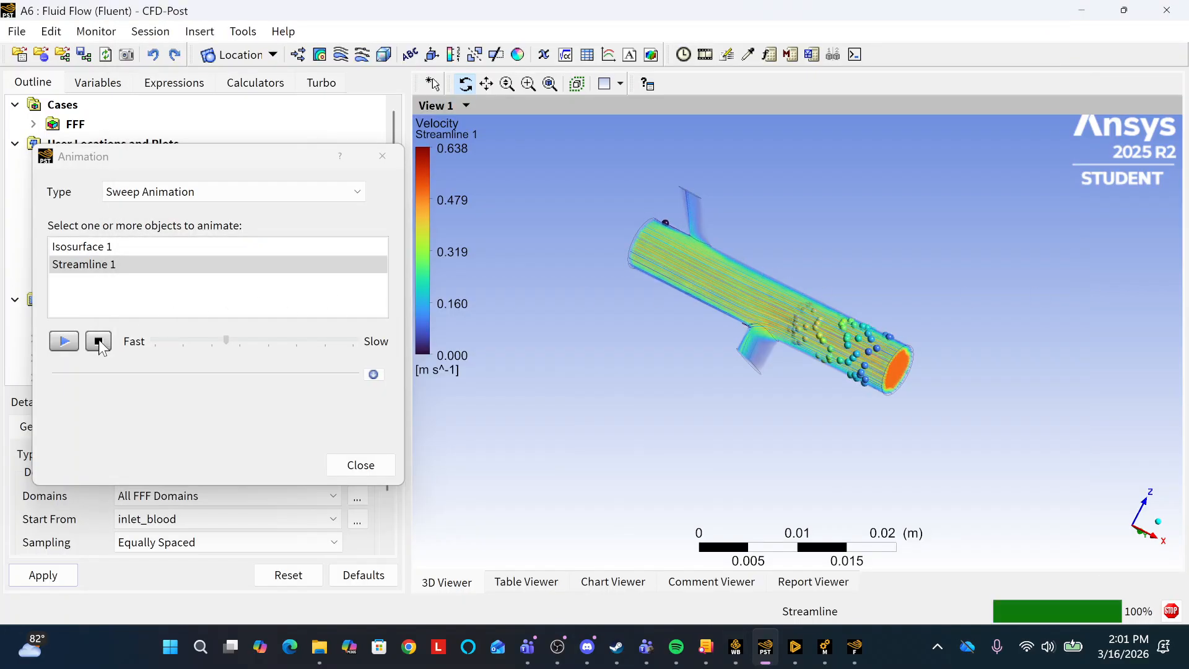
{"action": "left_click", "coordinate": [732, 657]}
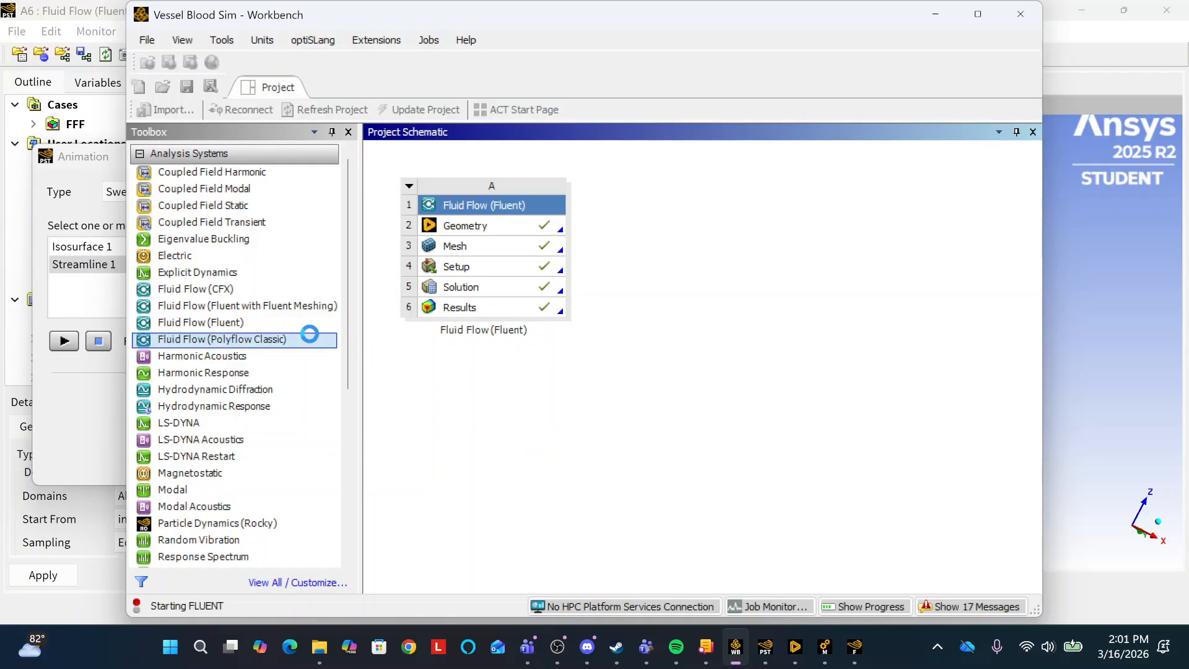
Look through the list of analysis systems available in the Workbench toolbox.
{"action": "scroll", "coordinate": [301, 480], "scroll_direction": "down", "scroll_amount": 3}
{"action": "scroll", "coordinate": [302, 481], "scroll_direction": "down", "scroll_amount": 2}
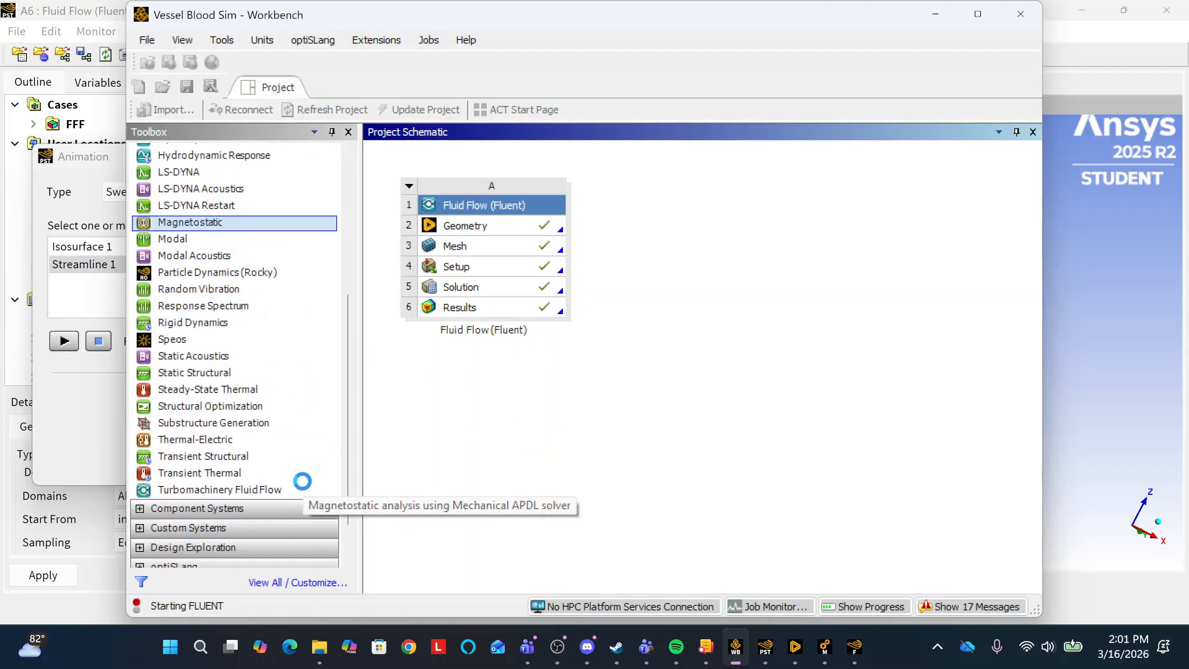
{"action": "scroll", "coordinate": [303, 480], "scroll_direction": "down", "scroll_amount": 1}
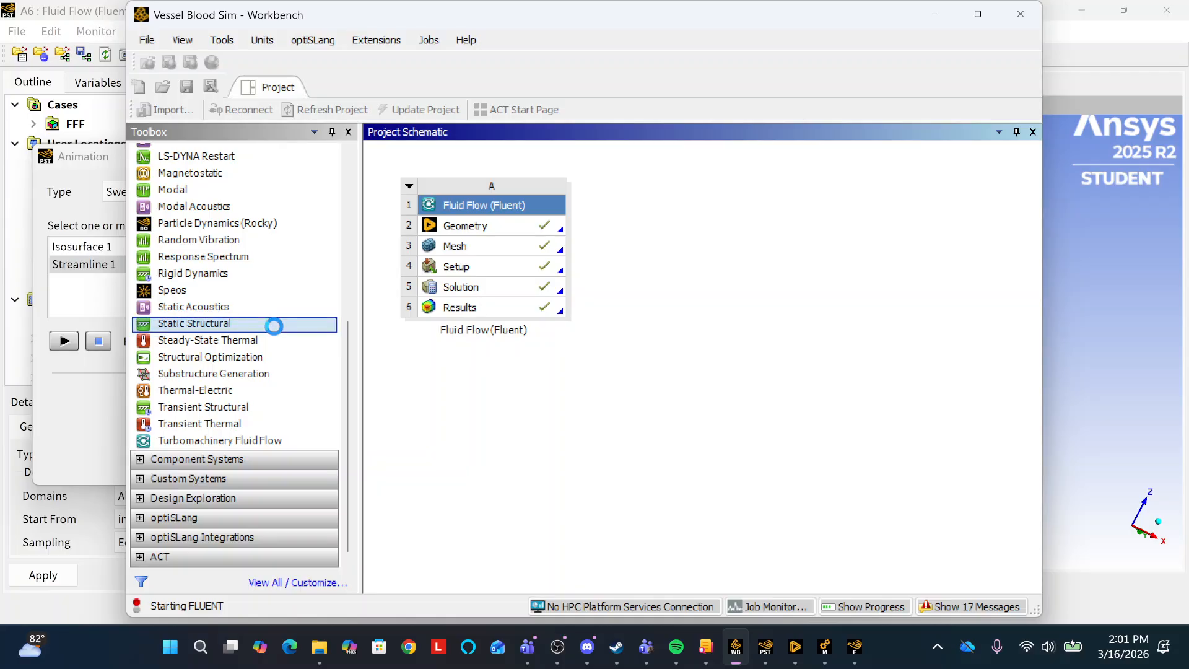
{"action": "scroll", "coordinate": [273, 322], "scroll_direction": "up", "scroll_amount": 3}
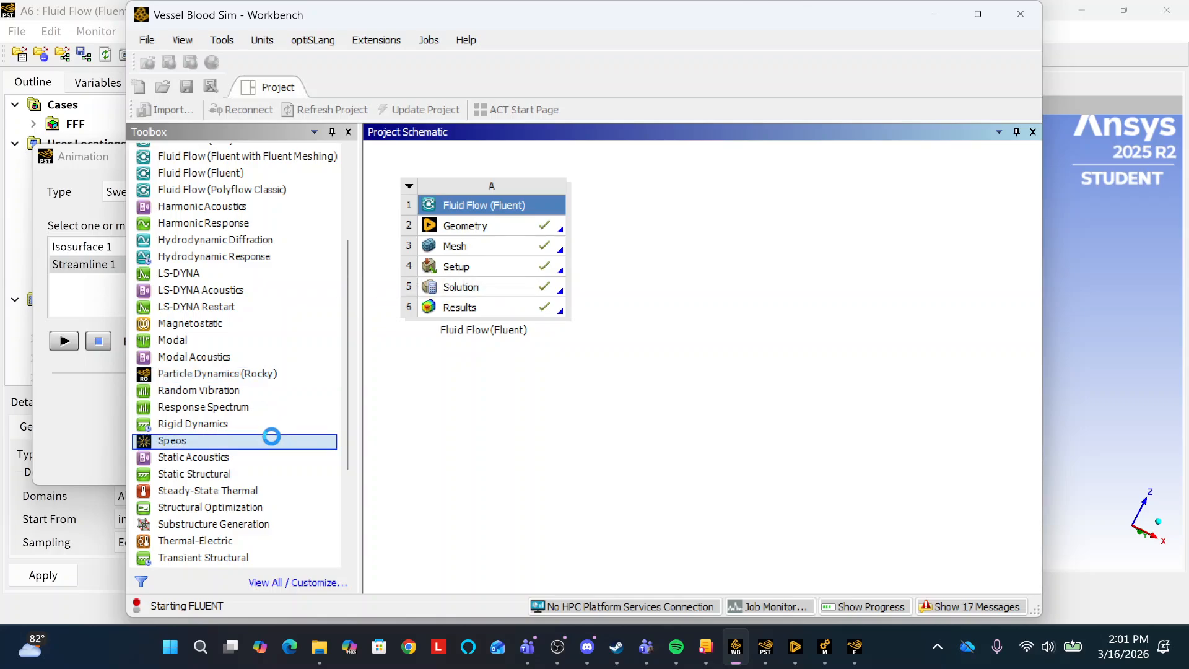
{"action": "scroll", "coordinate": [270, 437], "scroll_direction": "up", "scroll_amount": 2}
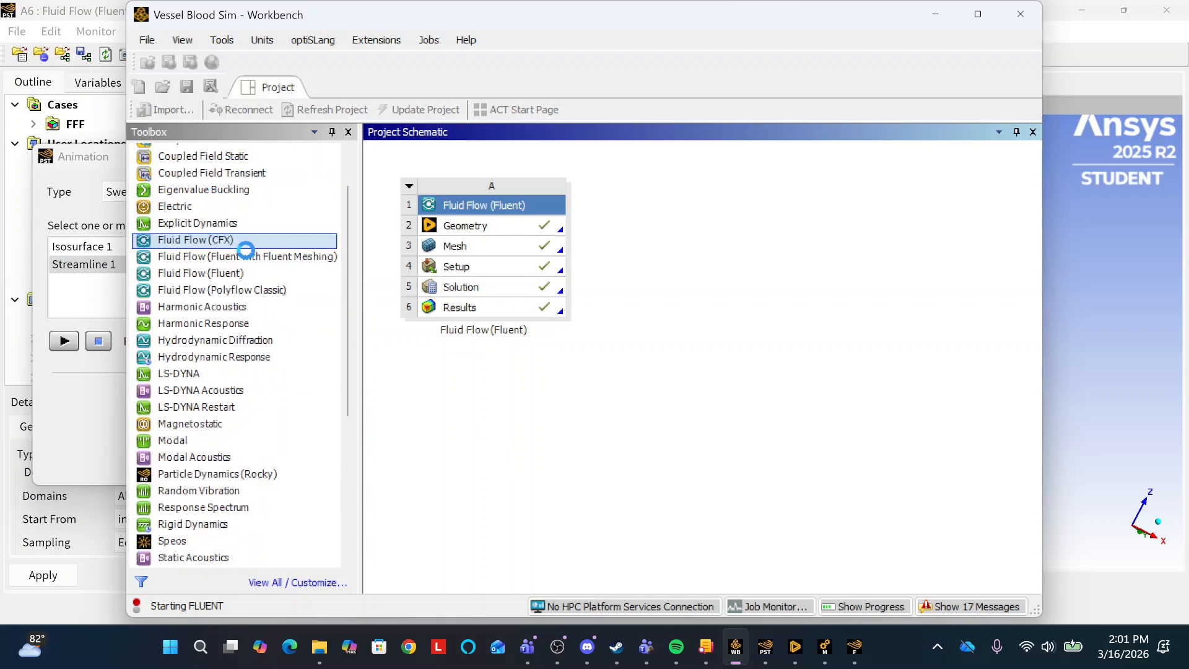
{"action": "scroll", "coordinate": [246, 253], "scroll_direction": "up", "scroll_amount": 1}
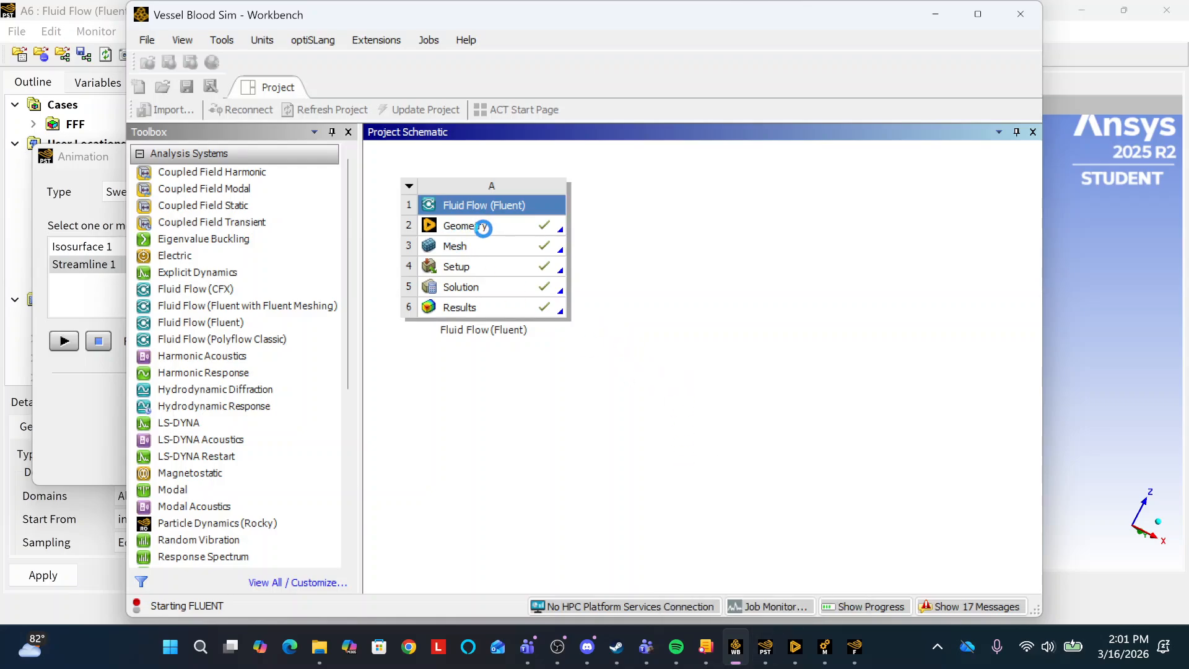
Switch to Ansys Discovery to view the branched vessel geometry, and close it.
{"action": "left_click", "coordinate": [796, 658]}
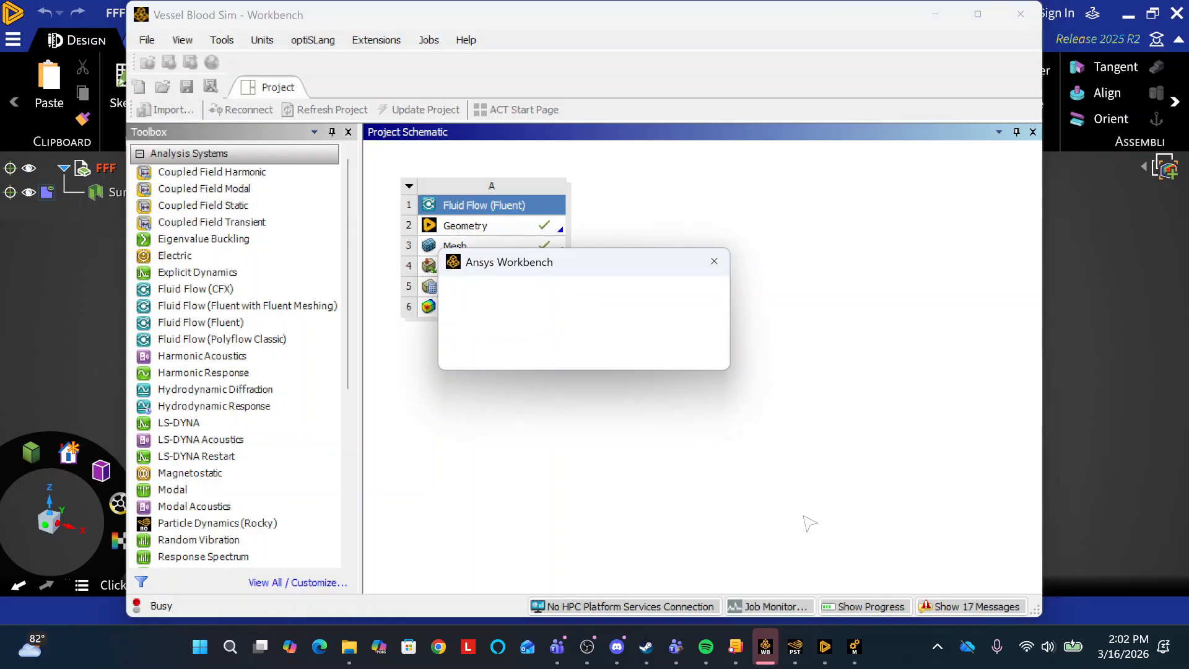
{"action": "left_click", "coordinate": [681, 353]}
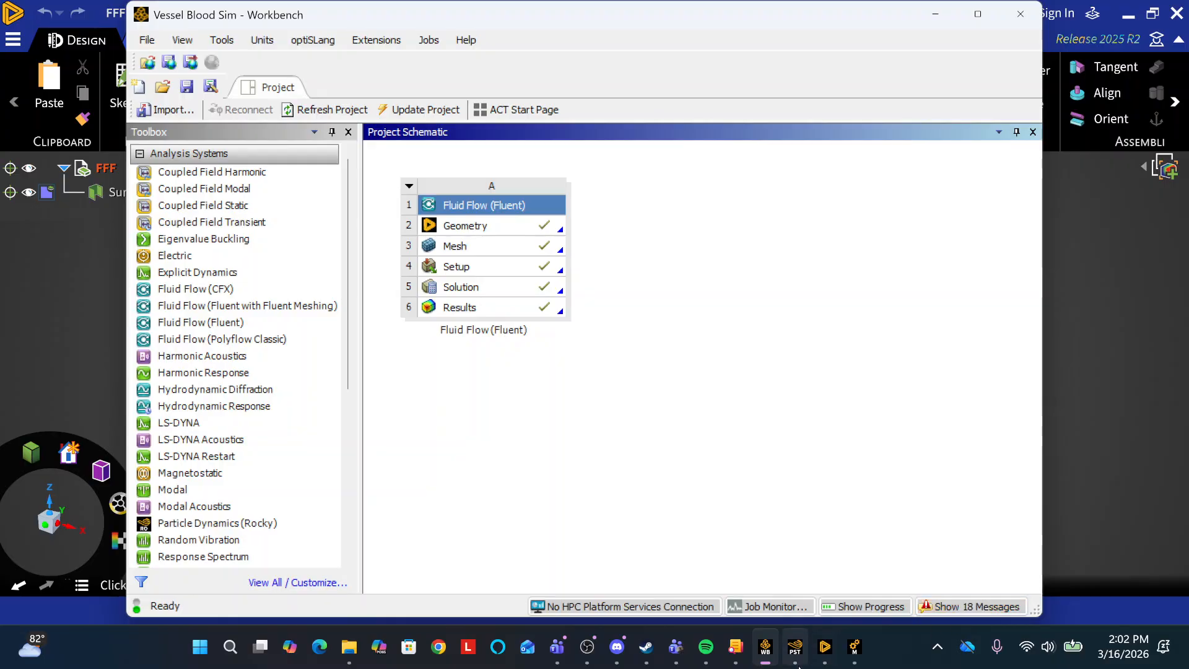
{"action": "left_click", "coordinate": [825, 647]}
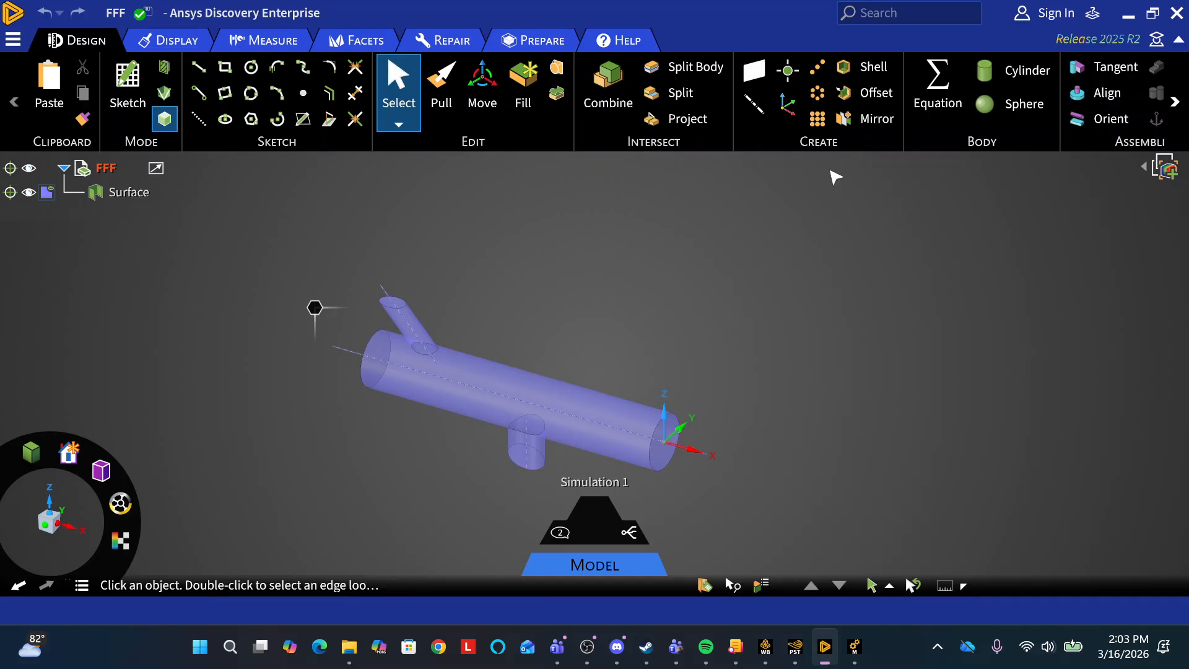
{"action": "left_click", "coordinate": [1179, 14]}
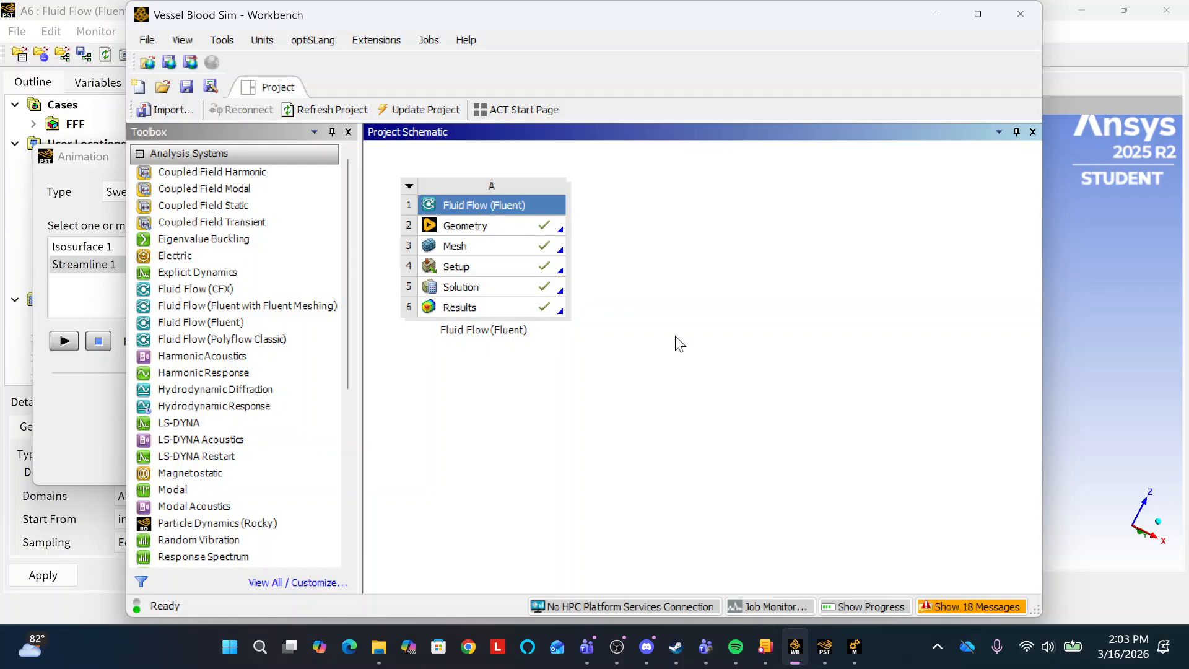
Switch to the Meshing application and inspect the model's geometry import and its FFF\Surface body.
{"action": "left_click", "coordinate": [854, 647]}
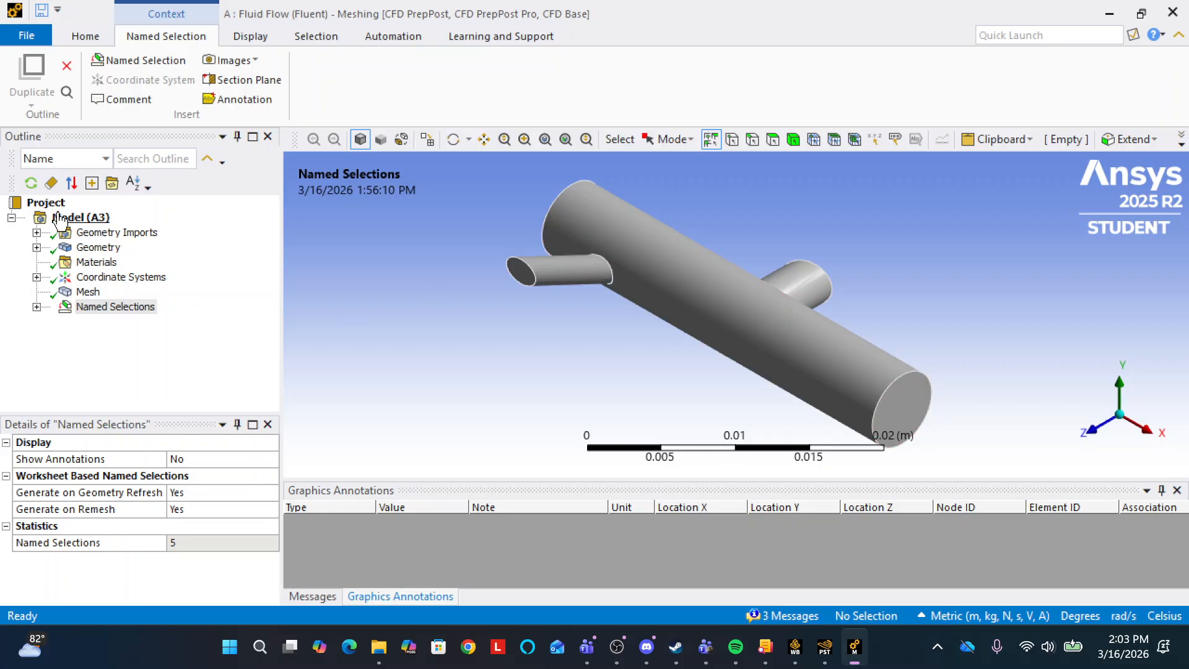
{"action": "left_click", "coordinate": [37, 232]}
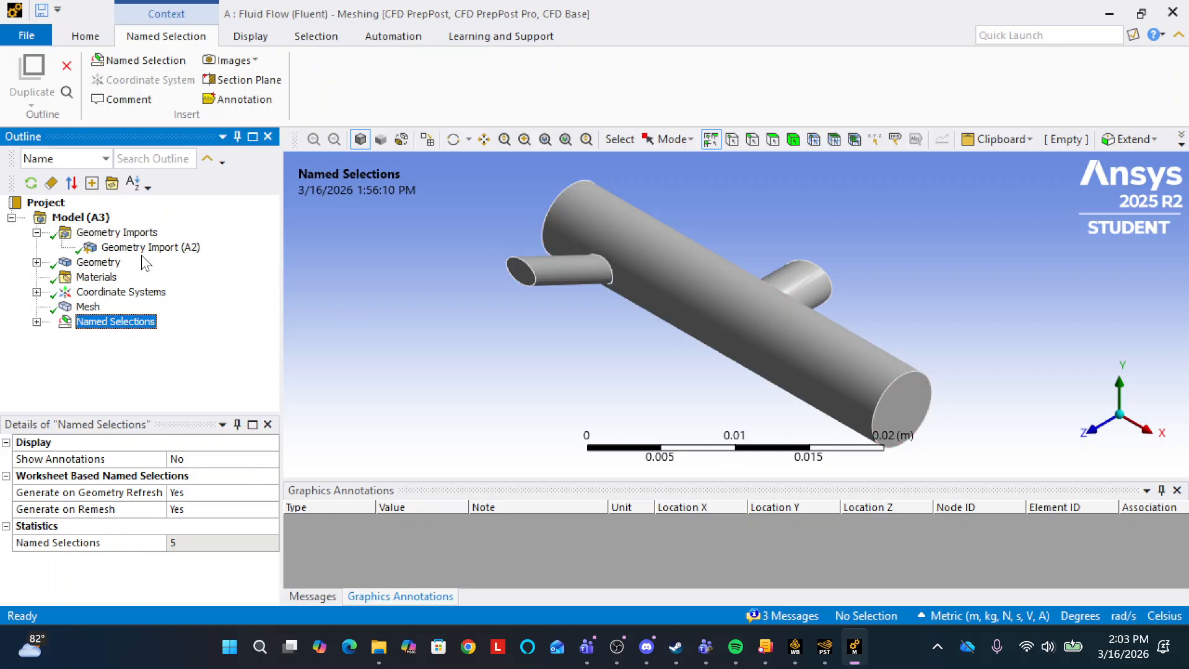
{"action": "left_click", "coordinate": [37, 233]}
{"action": "left_click", "coordinate": [36, 247]}
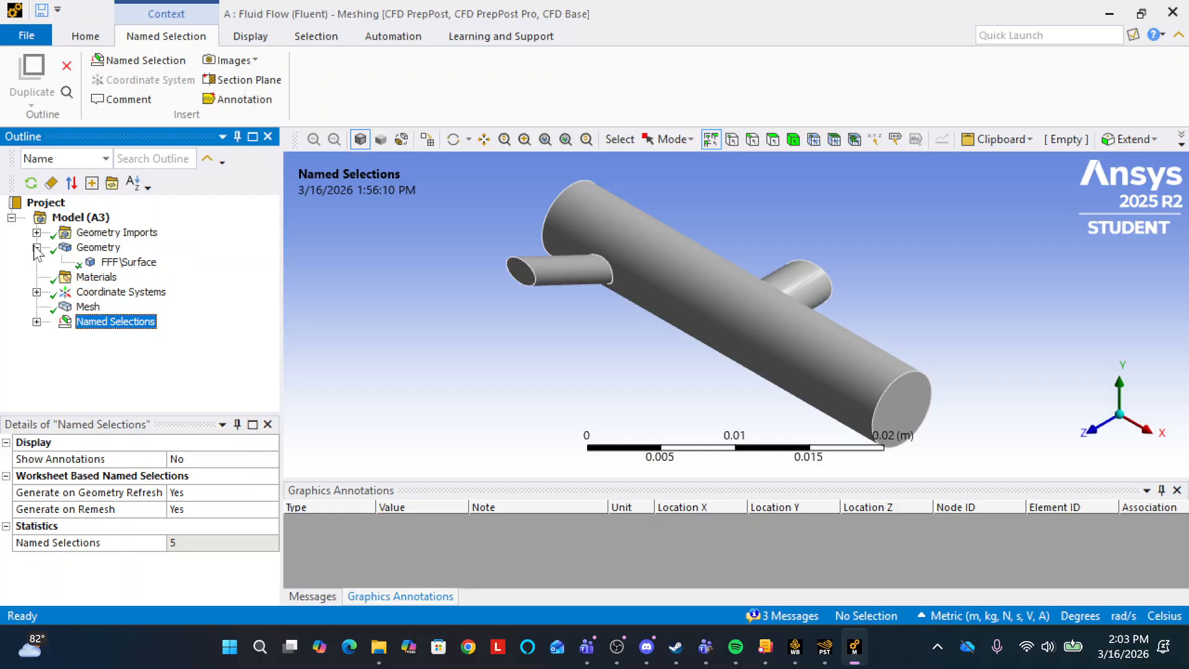
{"action": "left_click", "coordinate": [125, 263]}
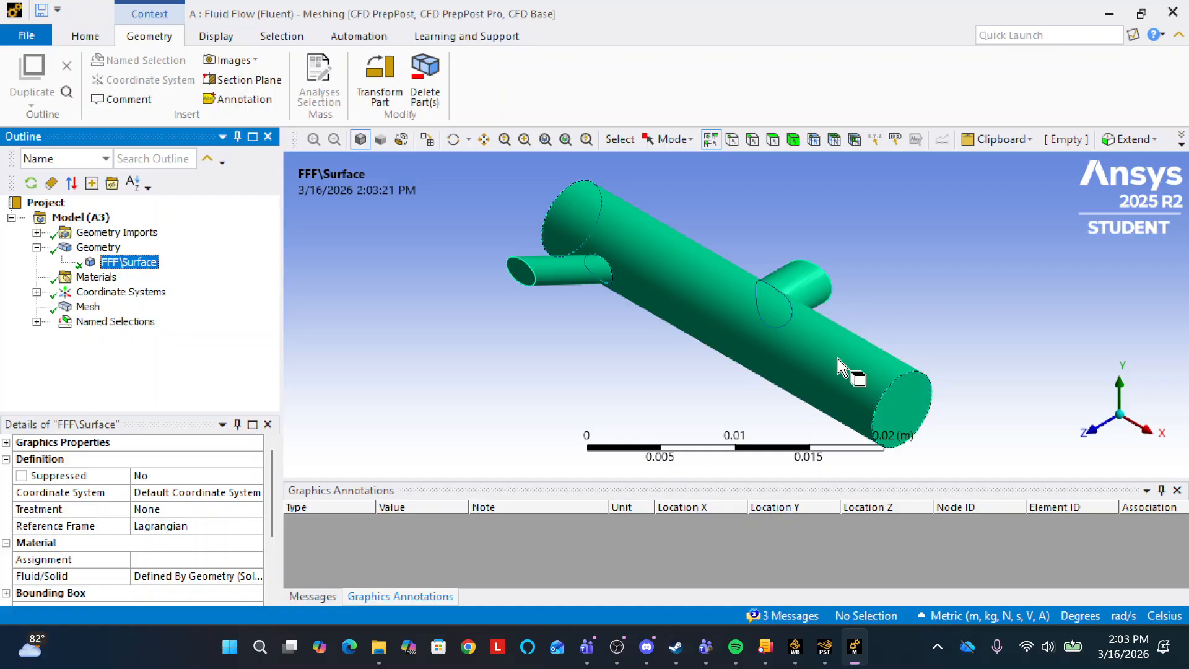
{"action": "left_click", "coordinate": [37, 248]}
Review the faces assigned to the named selections inlet_blood, outlet_left, outlet_big_right, outlet_blood and wall.
{"action": "left_click", "coordinate": [37, 307]}
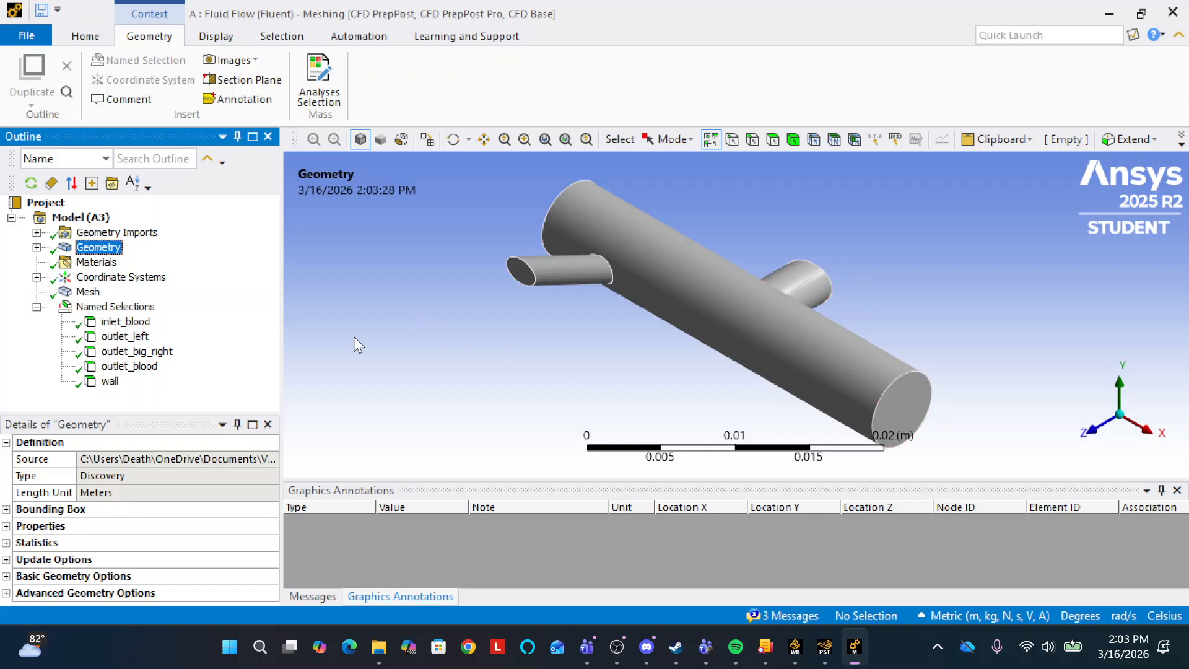
{"action": "left_click", "coordinate": [119, 323]}
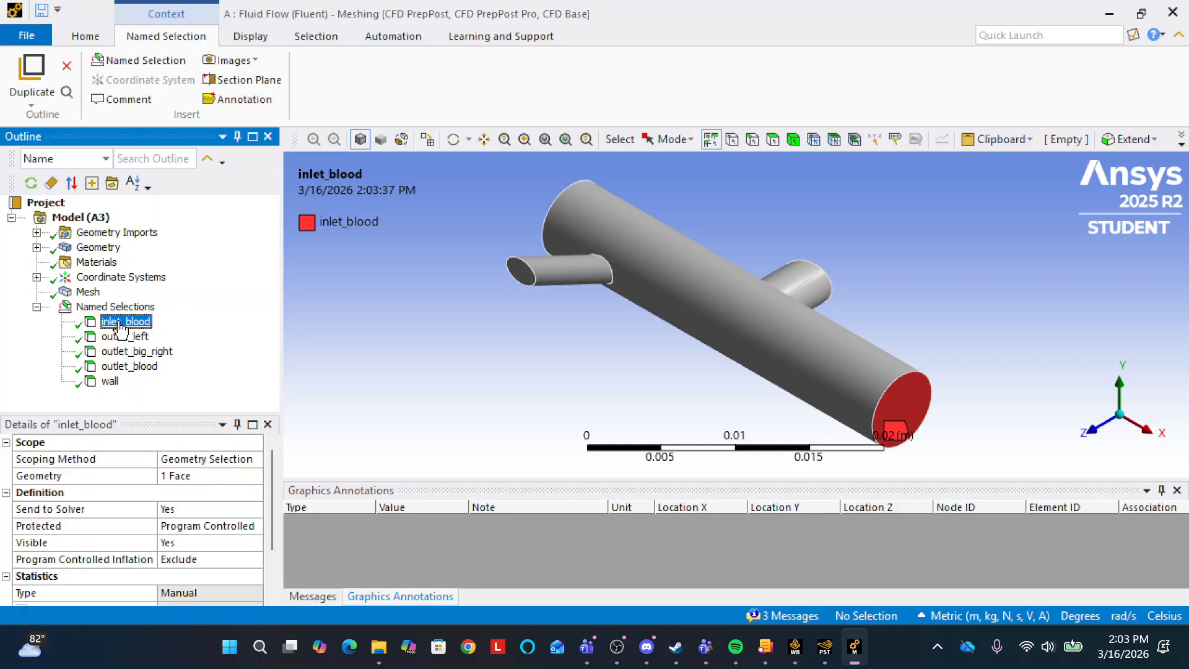
{"action": "left_click", "coordinate": [125, 337]}
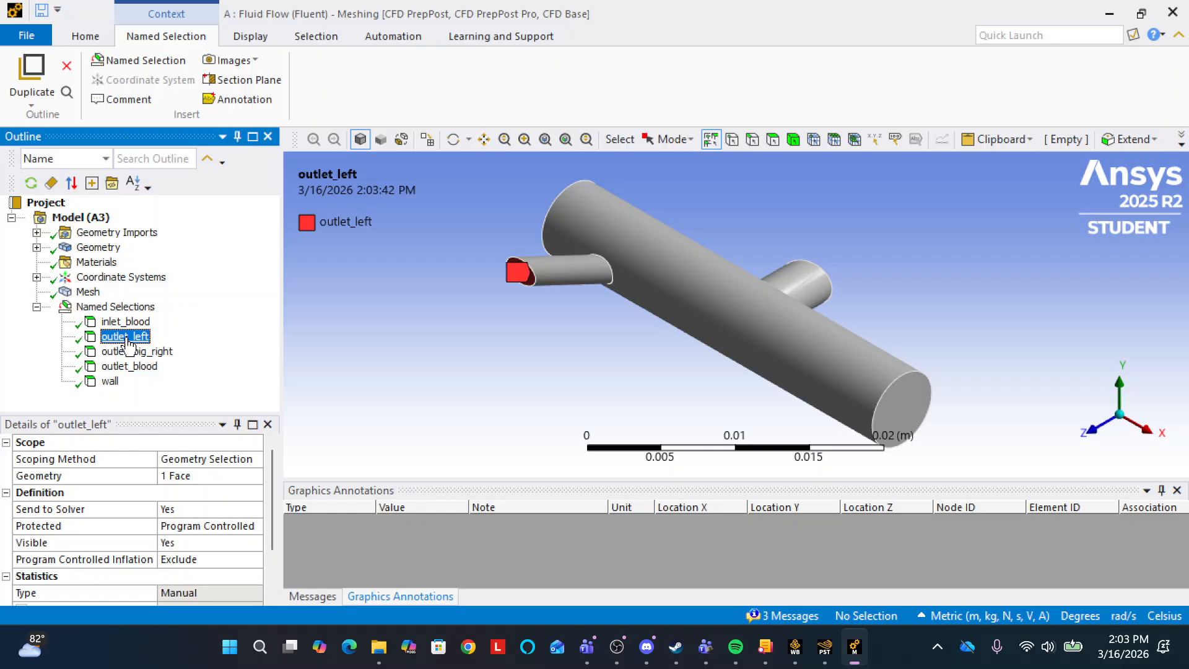
{"action": "left_click", "coordinate": [137, 352]}
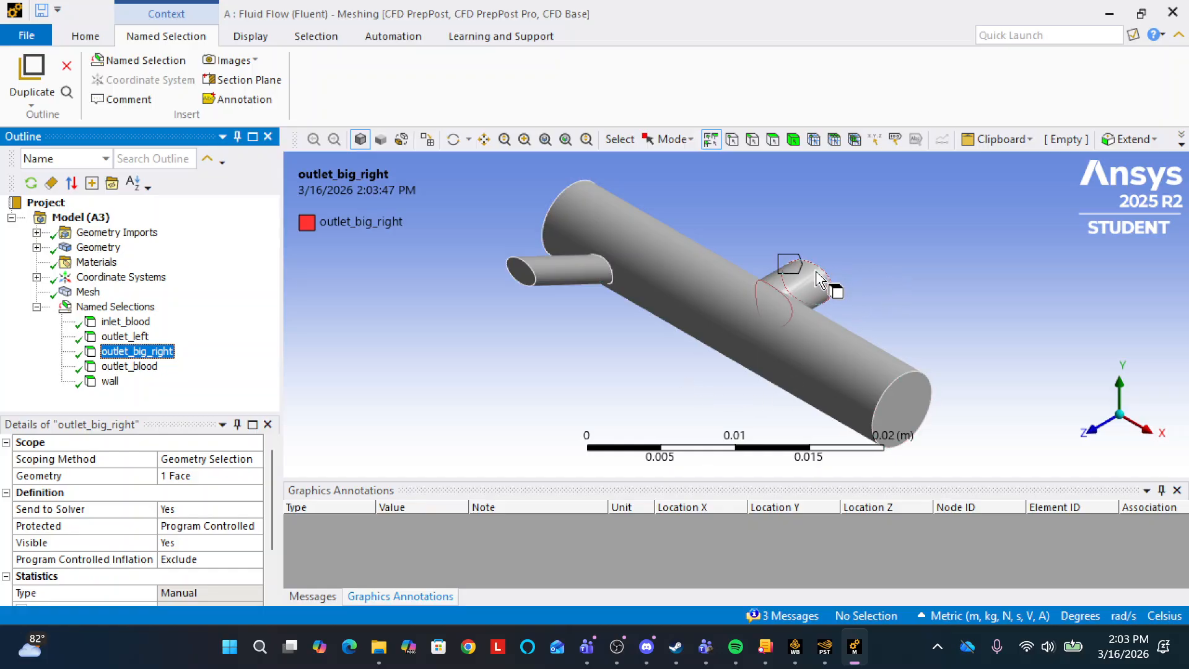
{"action": "left_click", "coordinate": [120, 369]}
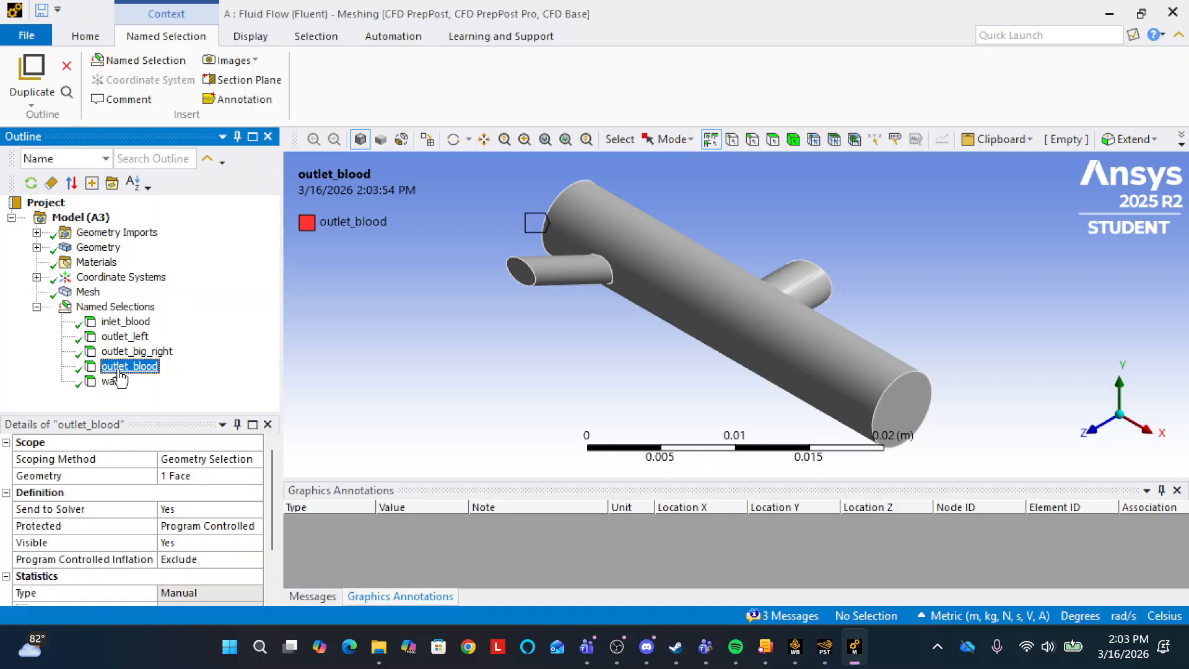
{"action": "left_click", "coordinate": [118, 383]}
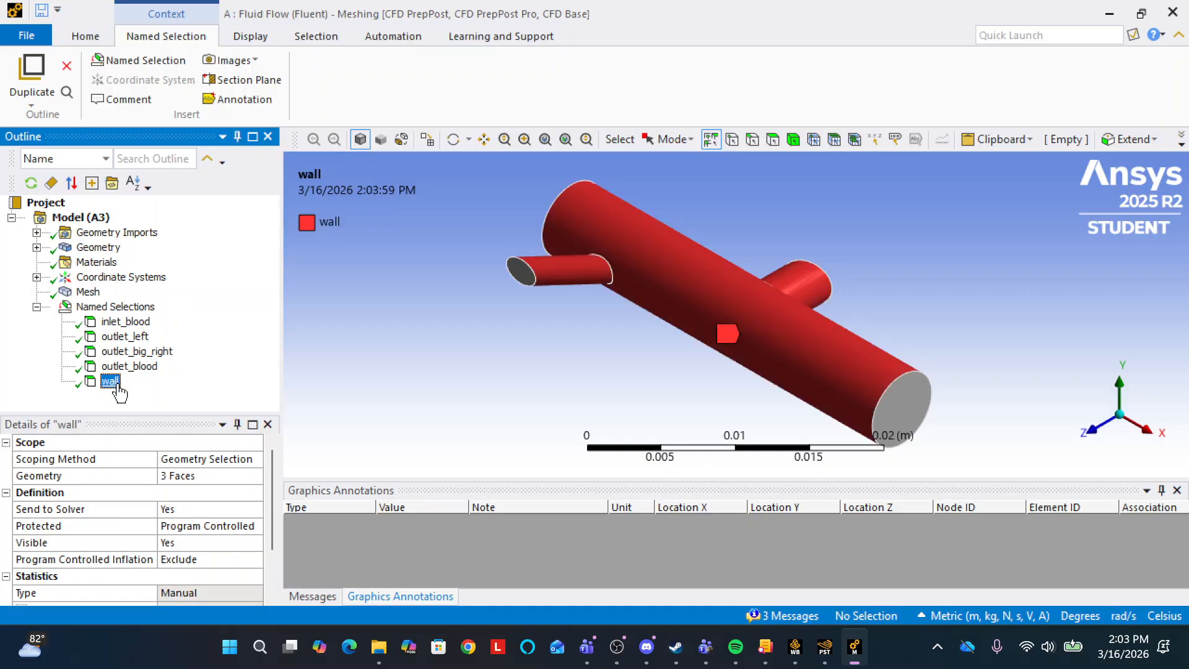
{"action": "left_click", "coordinate": [37, 308]}
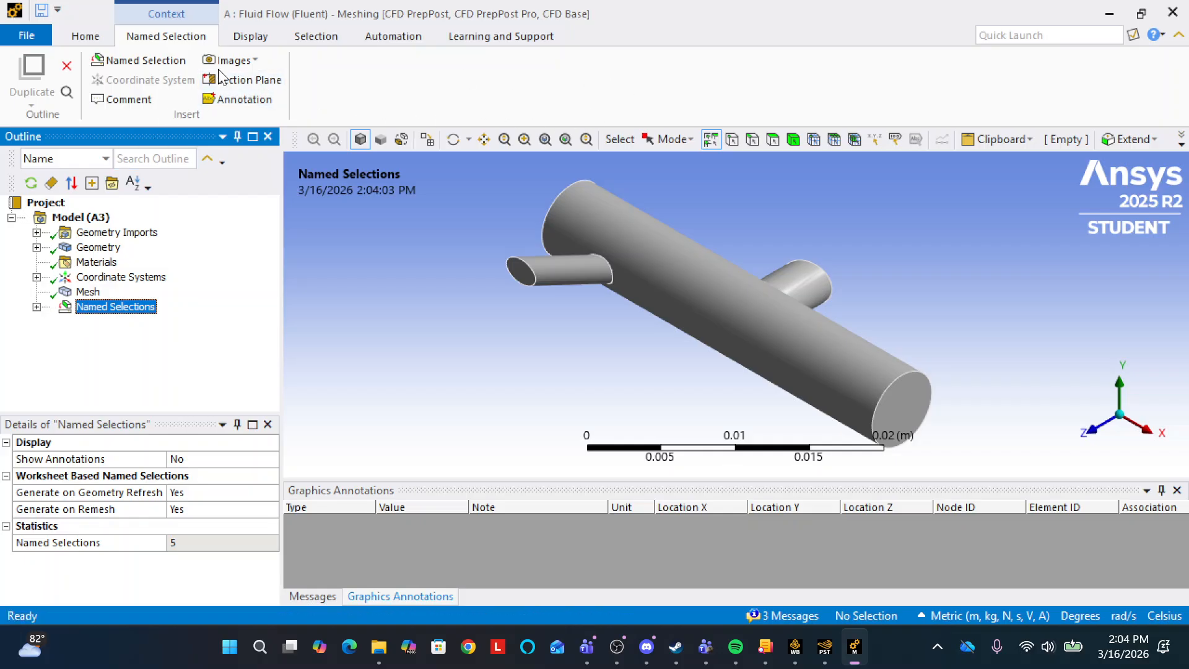
Insert a new, unassigned named selection in the model and delete it.
{"action": "left_click", "coordinate": [119, 60]}
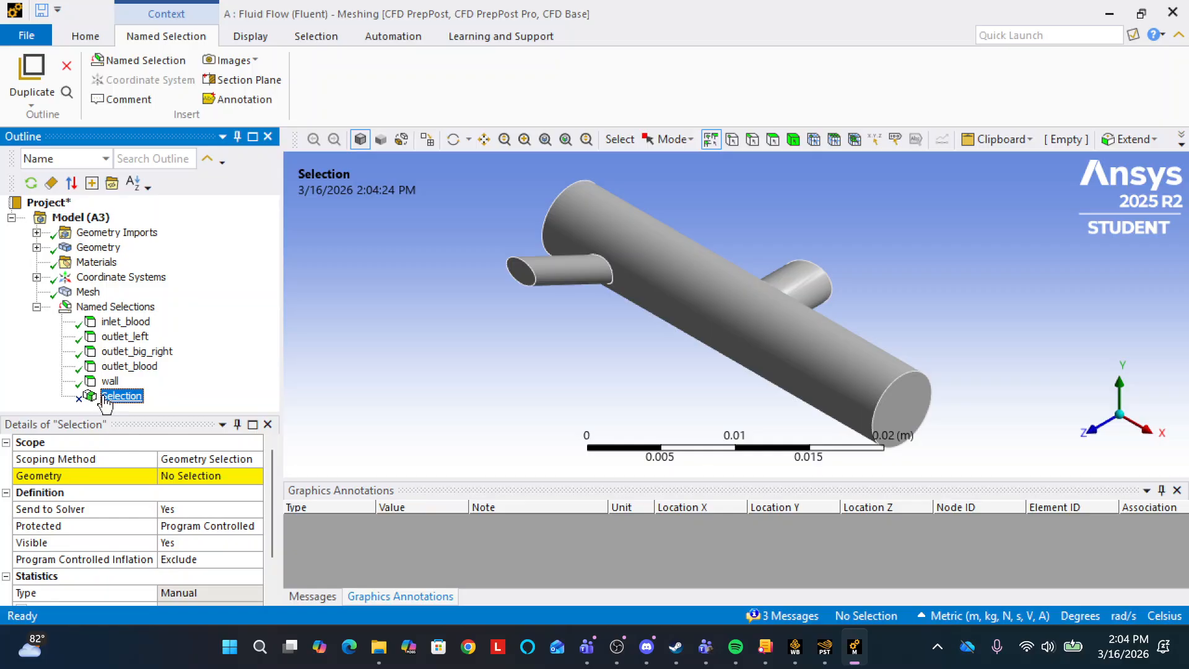
{"action": "right_click", "coordinate": [126, 400]}
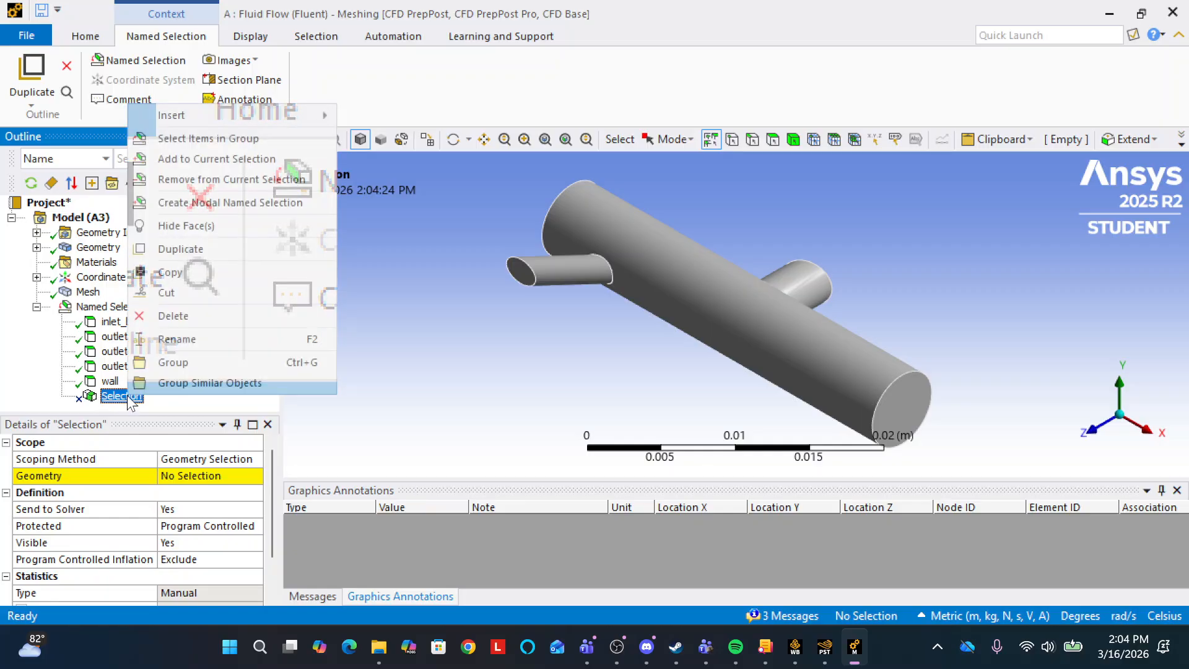
{"action": "left_click", "coordinate": [185, 316]}
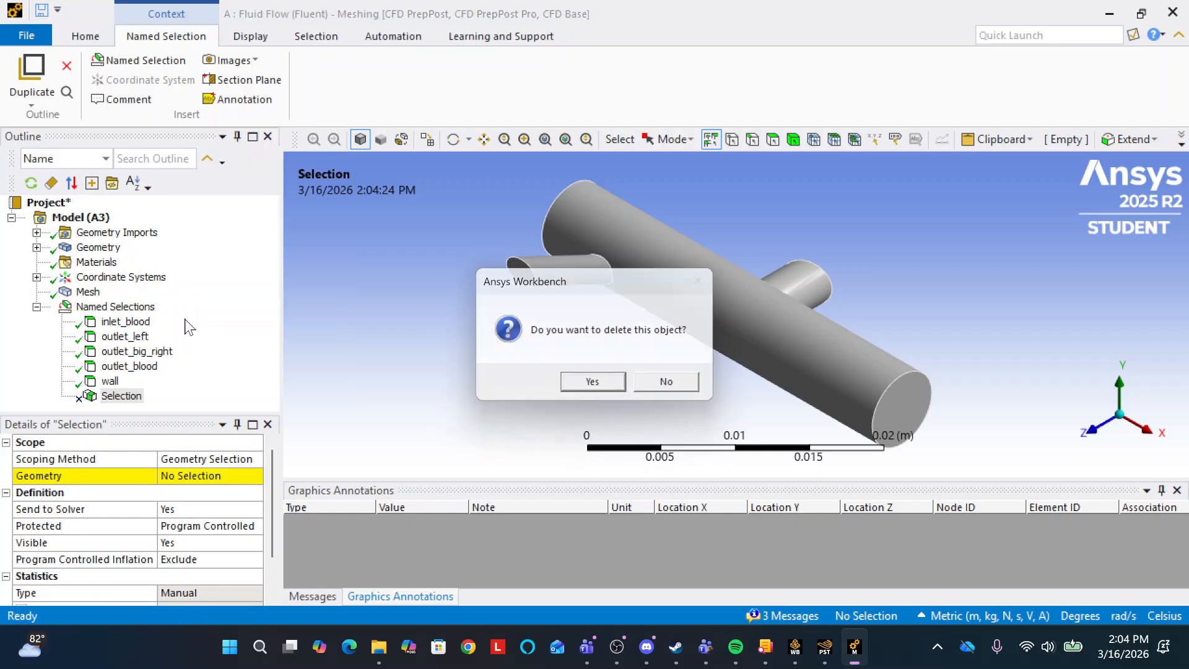
{"action": "left_click", "coordinate": [588, 388]}
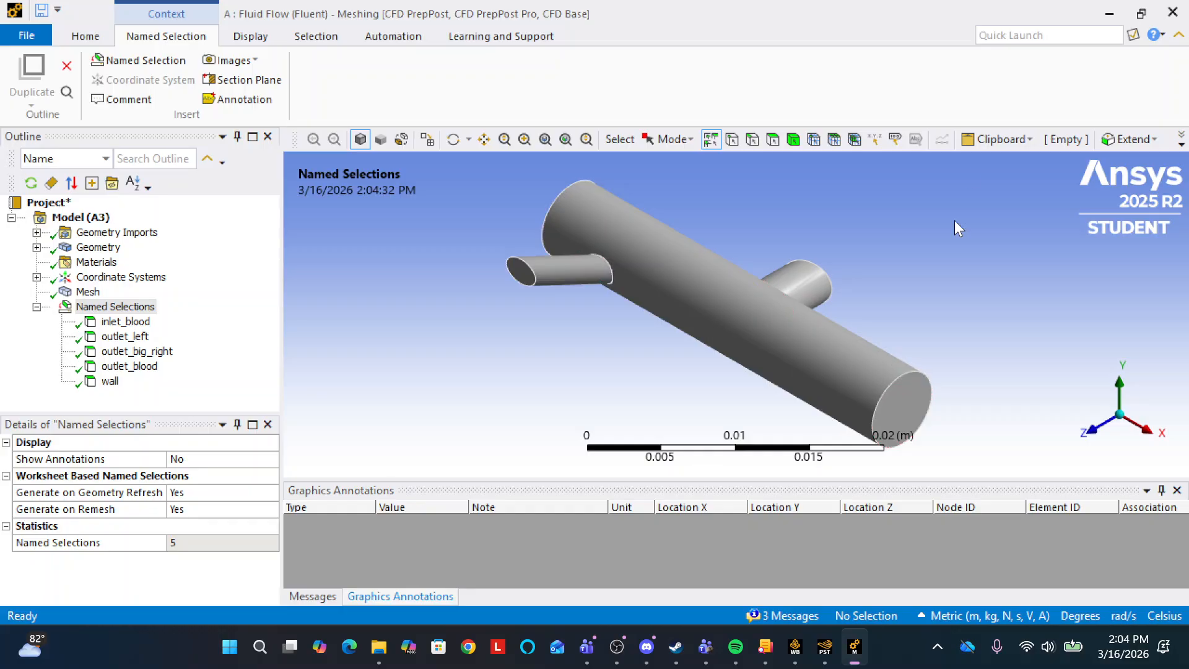
Close the Meshing application and update the Mesh component of the Fluid Flow (Fluent) system.
{"action": "left_click", "coordinate": [1174, 11]}
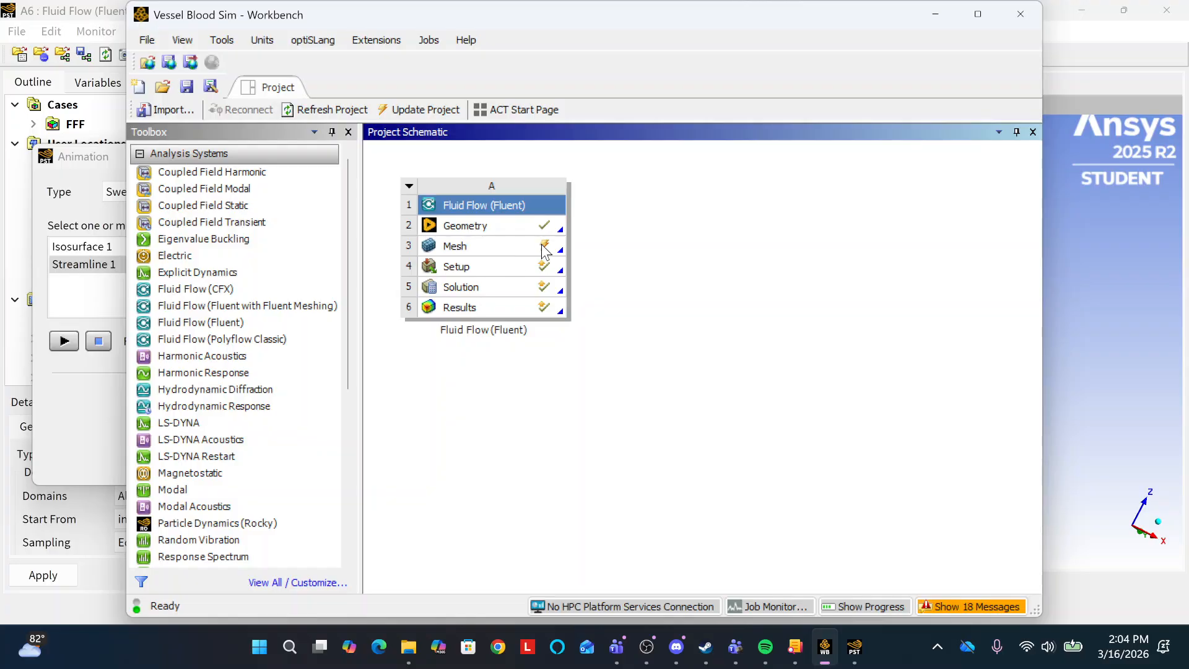
{"action": "right_click", "coordinate": [524, 247]}
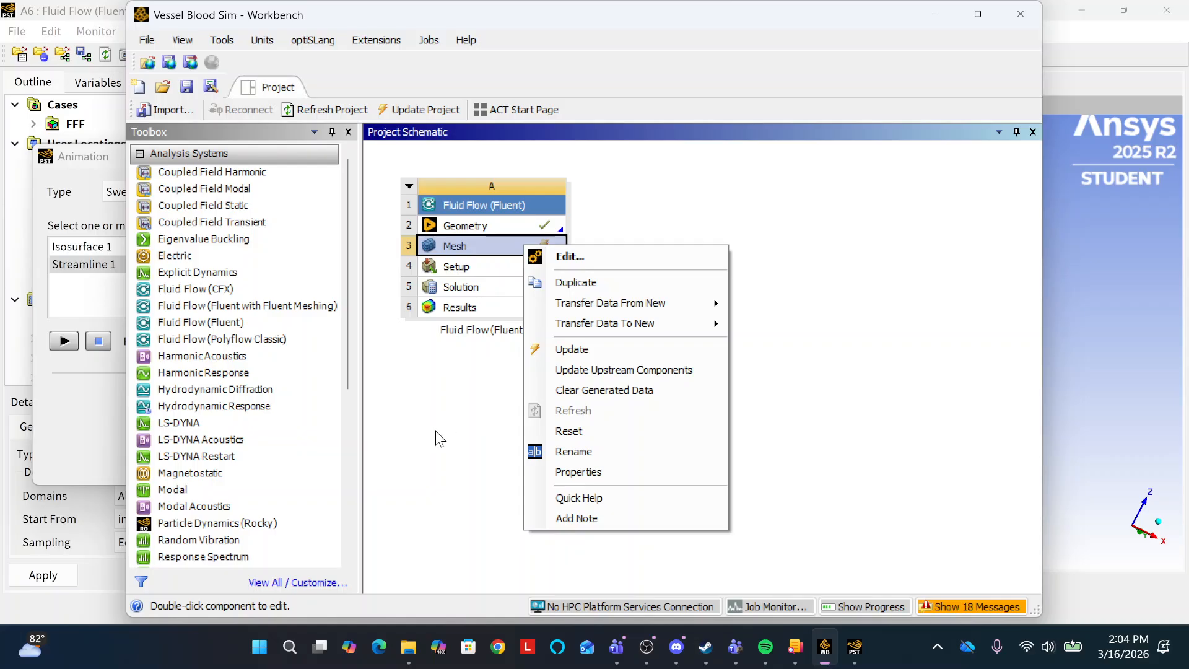
{"action": "left_click", "coordinate": [436, 430]}
{"action": "right_click", "coordinate": [522, 247]}
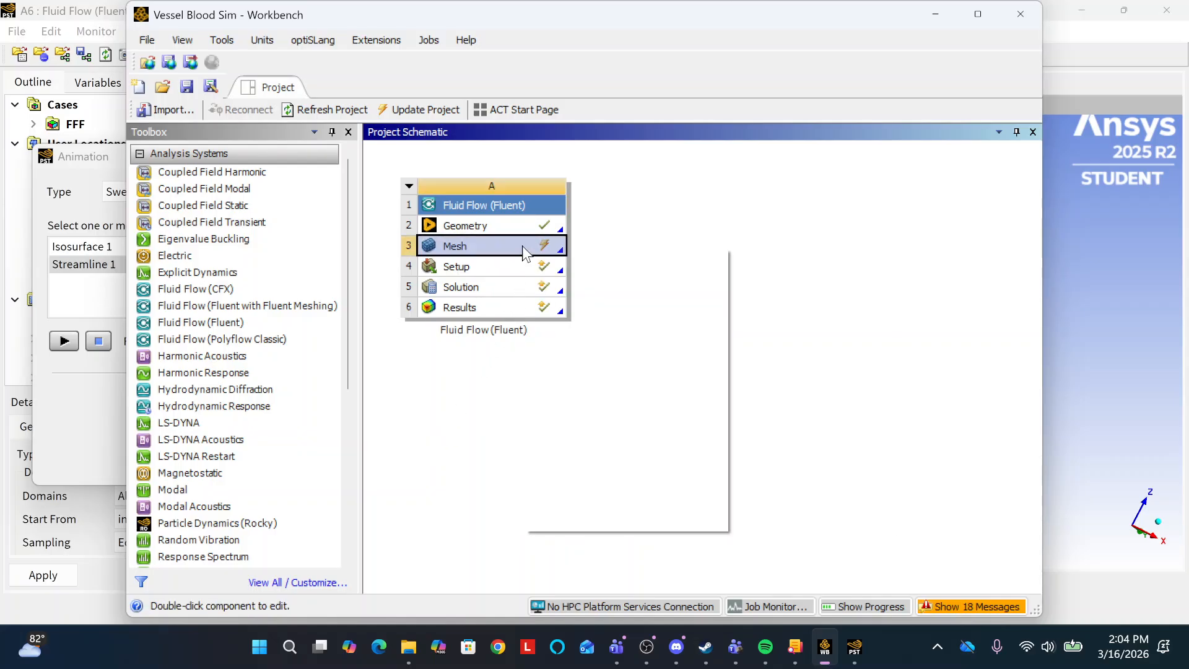
{"action": "left_click", "coordinate": [572, 351]}
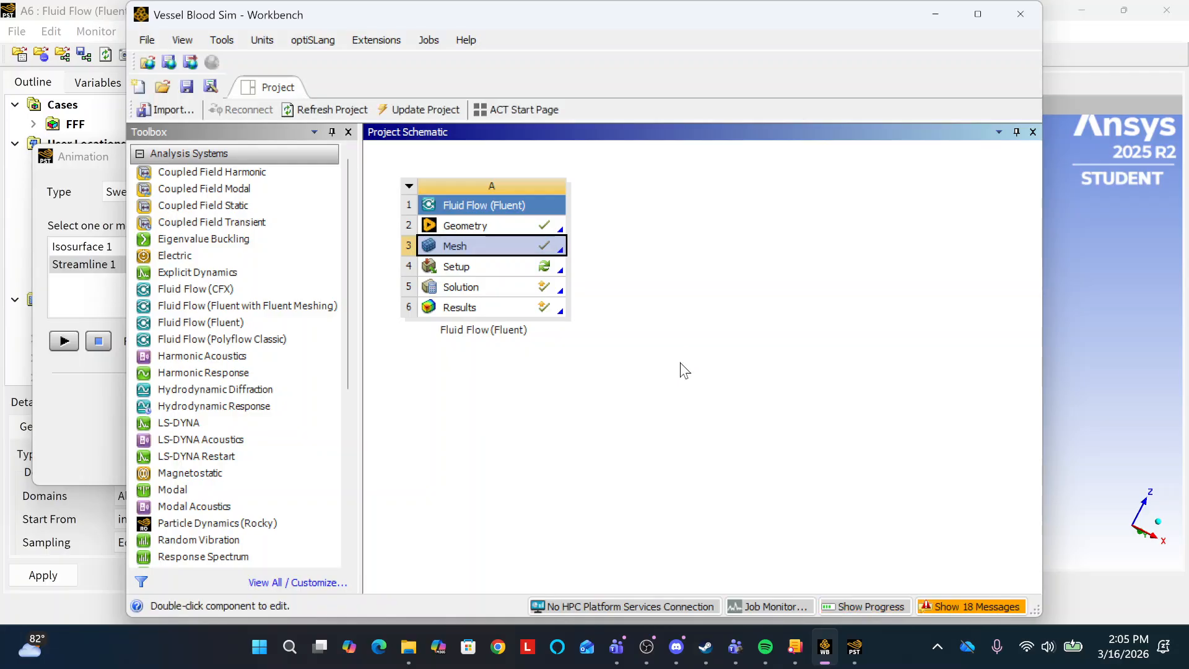
Refresh and update the Setup component of the Fluid Flow (Fluent) system, accepting the Fluent release mismatch.
{"action": "right_click", "coordinate": [495, 270]}
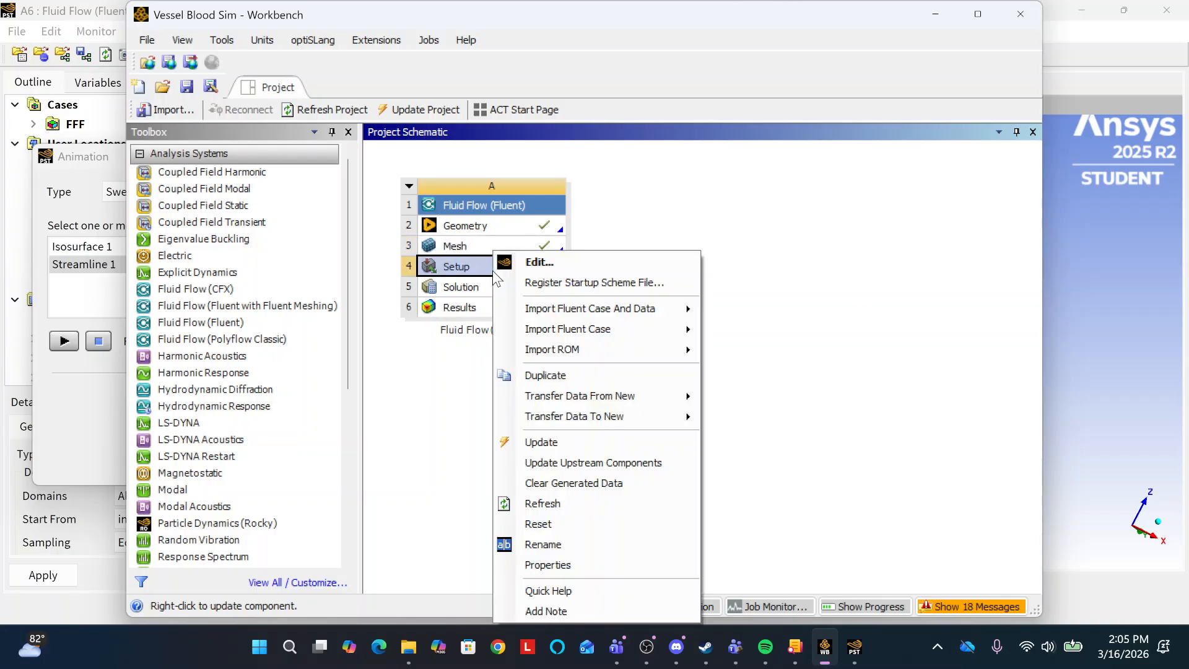
{"action": "left_click", "coordinate": [548, 504]}
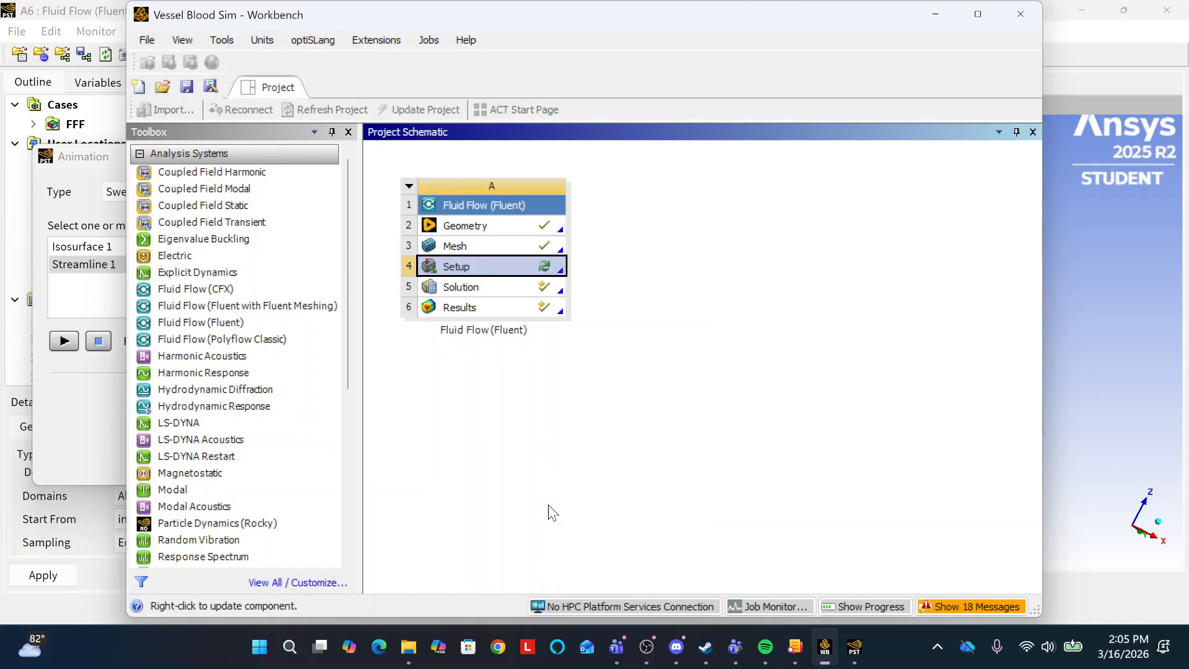
{"action": "right_click", "coordinate": [528, 268]}
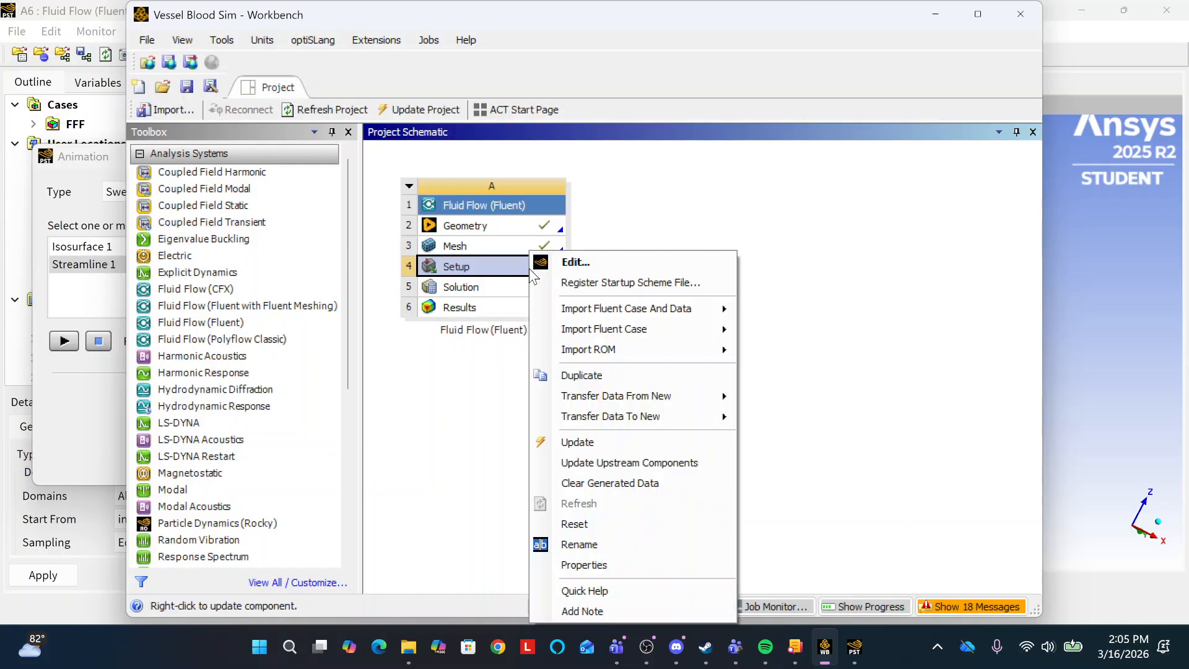
{"action": "left_click", "coordinate": [587, 445]}
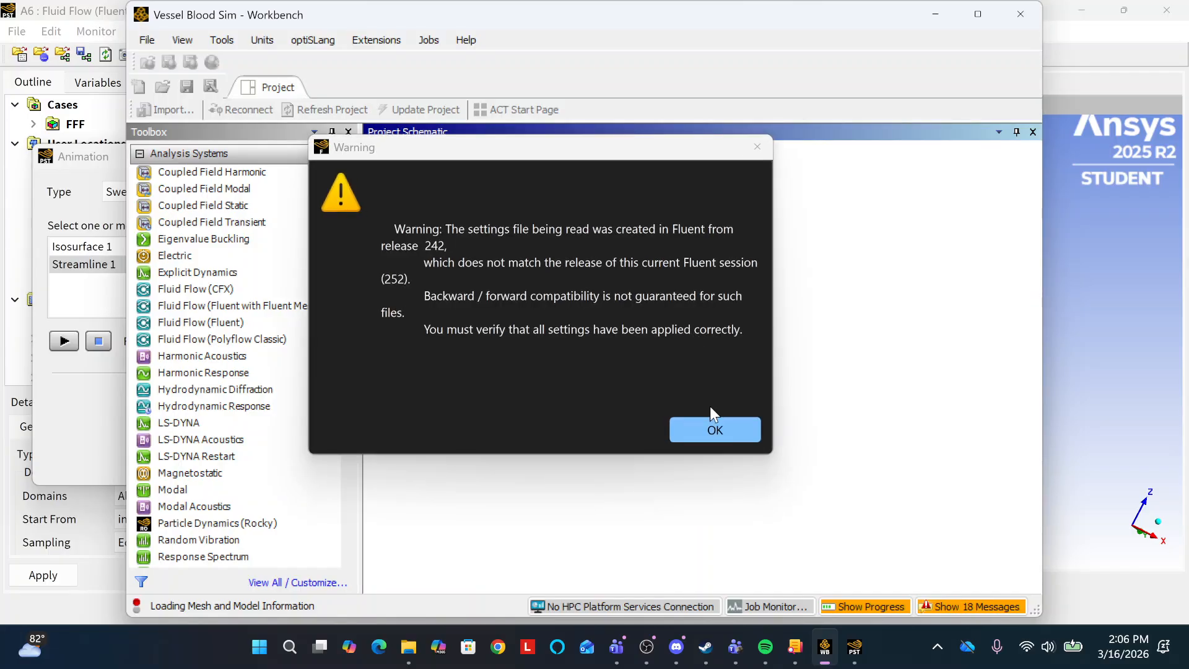
{"action": "left_click", "coordinate": [713, 429]}
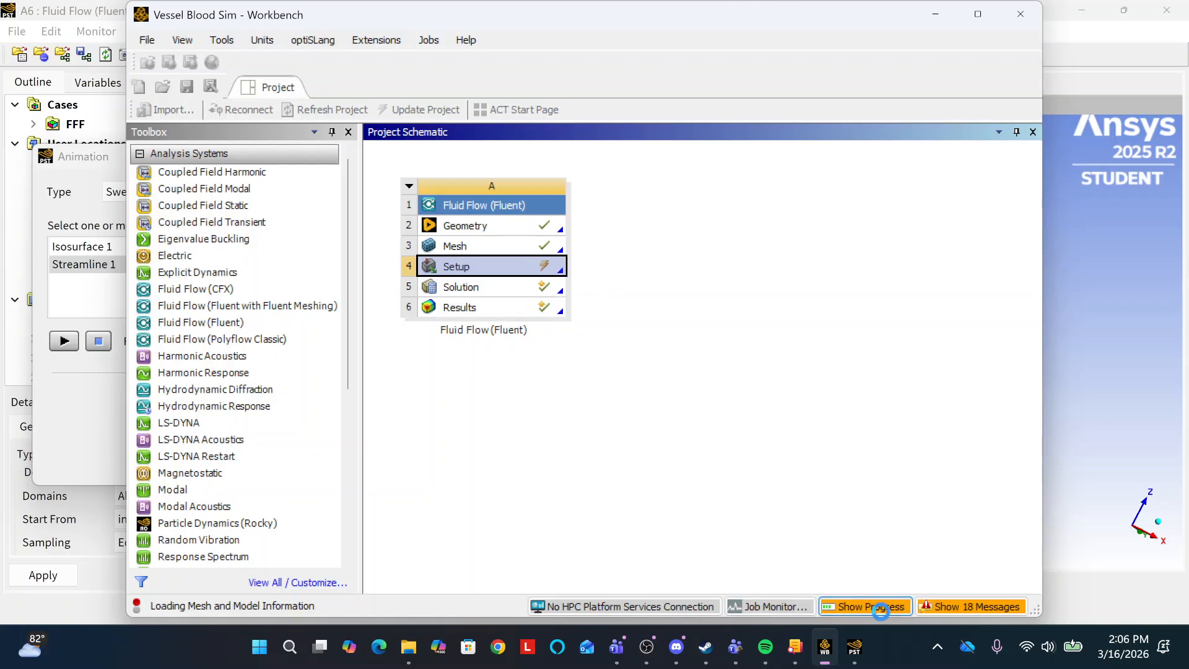
Show the progress of the Setup update and read through the project messages.
{"action": "left_click", "coordinate": [879, 608]}
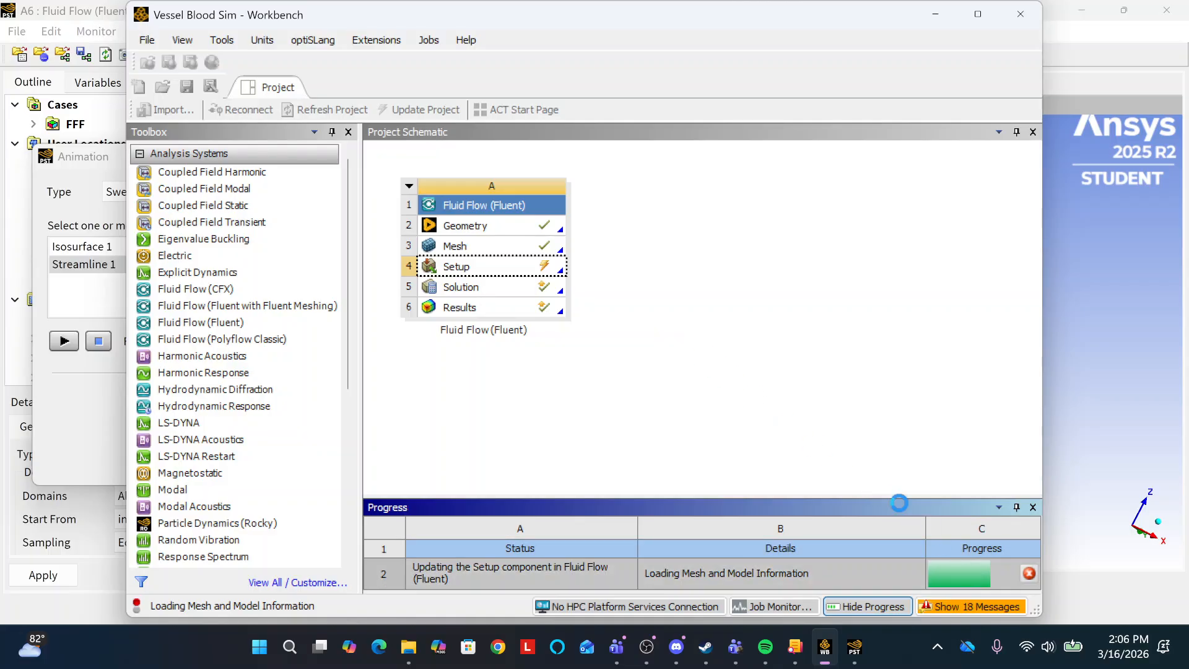
{"action": "left_click", "coordinate": [972, 608]}
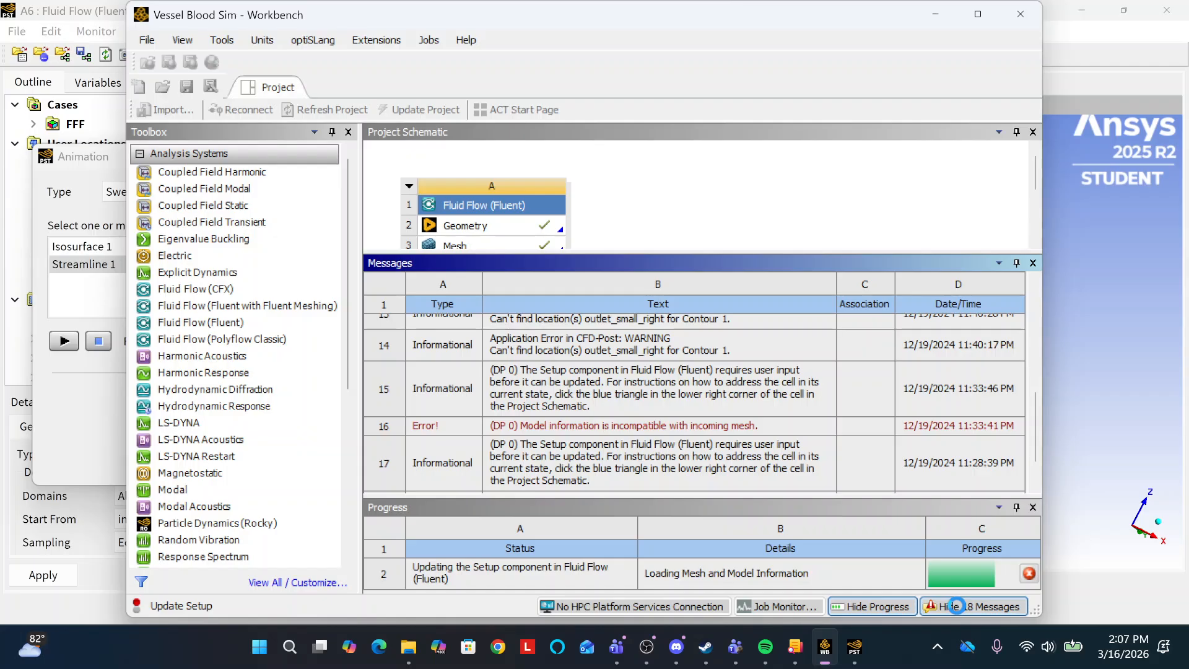
{"action": "left_click", "coordinate": [957, 606]}
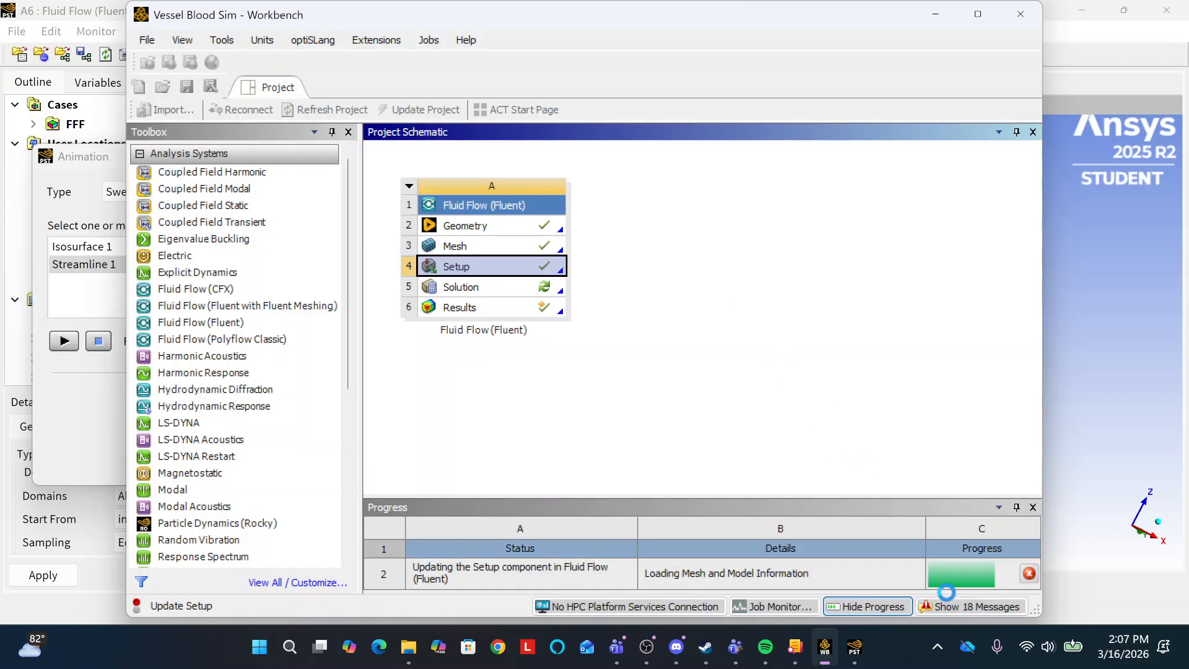
{"action": "left_click", "coordinate": [949, 607]}
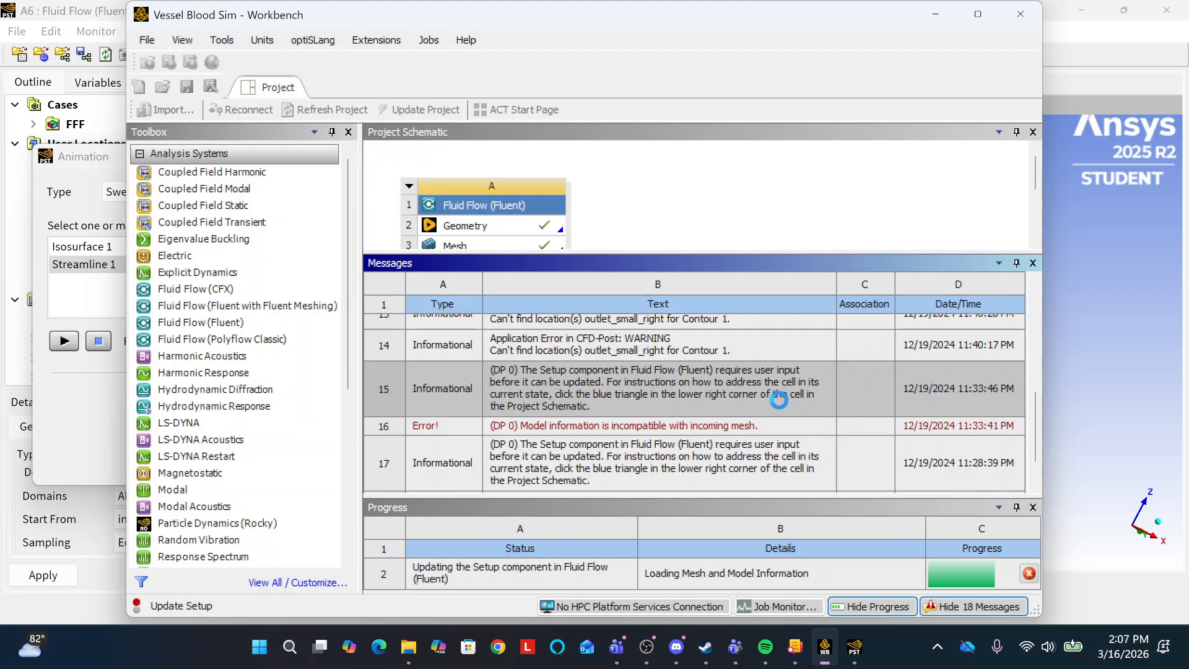
{"action": "scroll", "coordinate": [780, 401], "scroll_direction": "down", "scroll_amount": 2}
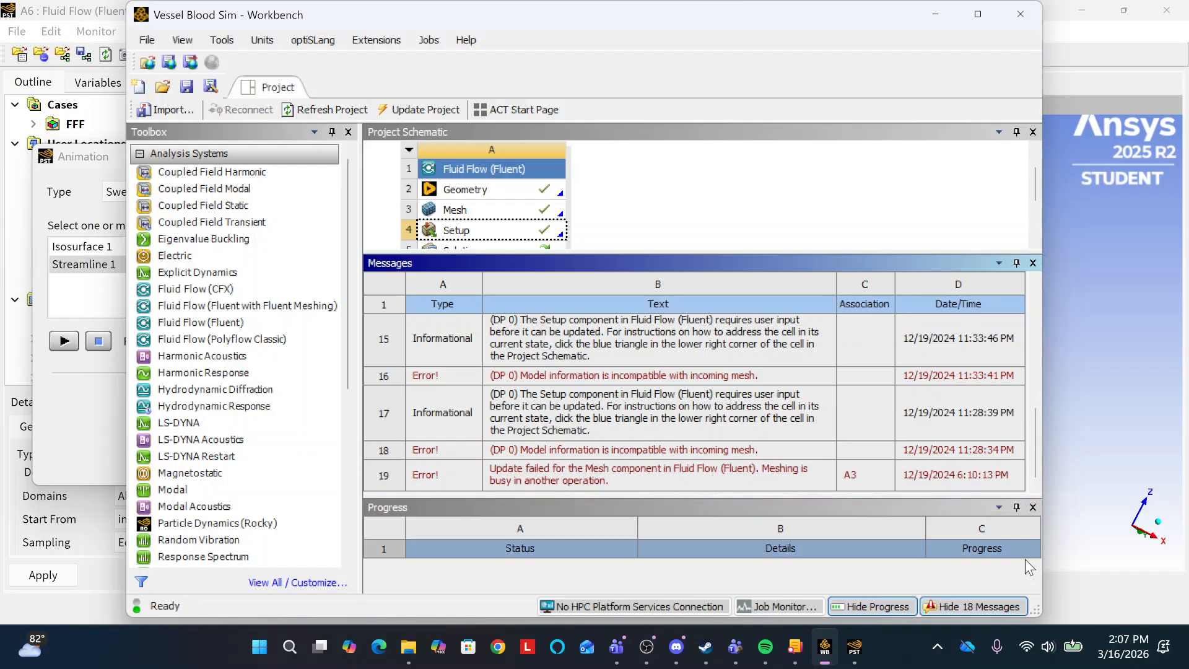
{"action": "left_click", "coordinate": [980, 608]}
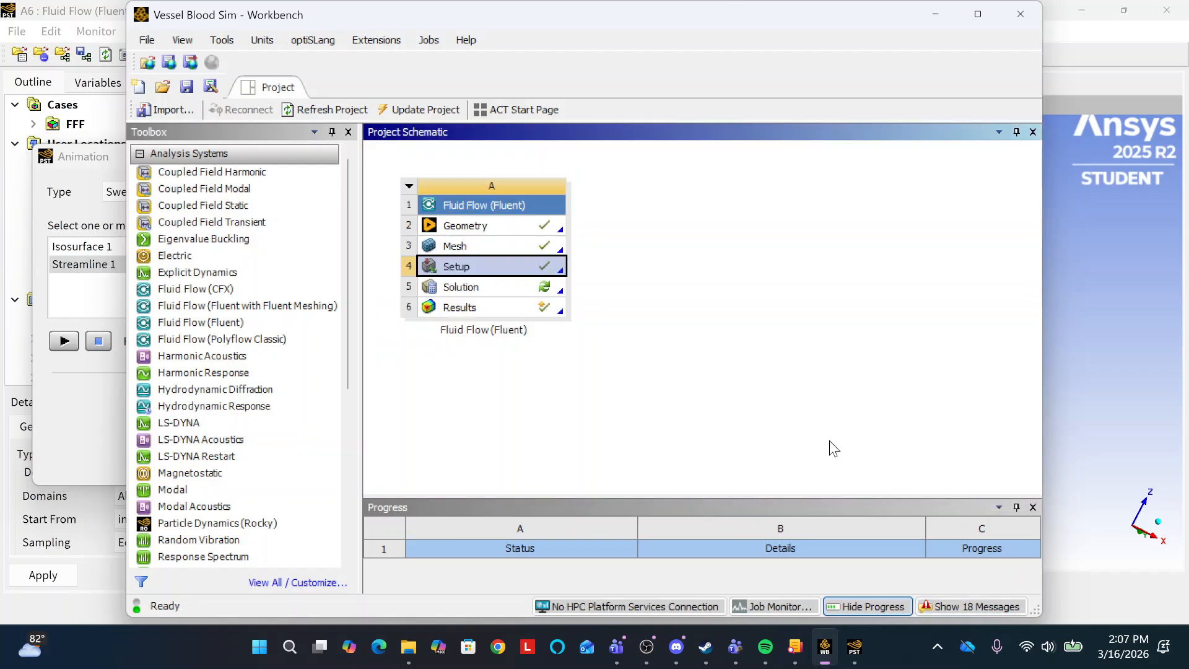
Refresh and update the Solution component of the Fluid Flow (Fluent) system, checking the project messages during the update.
{"action": "right_click", "coordinate": [526, 283]}
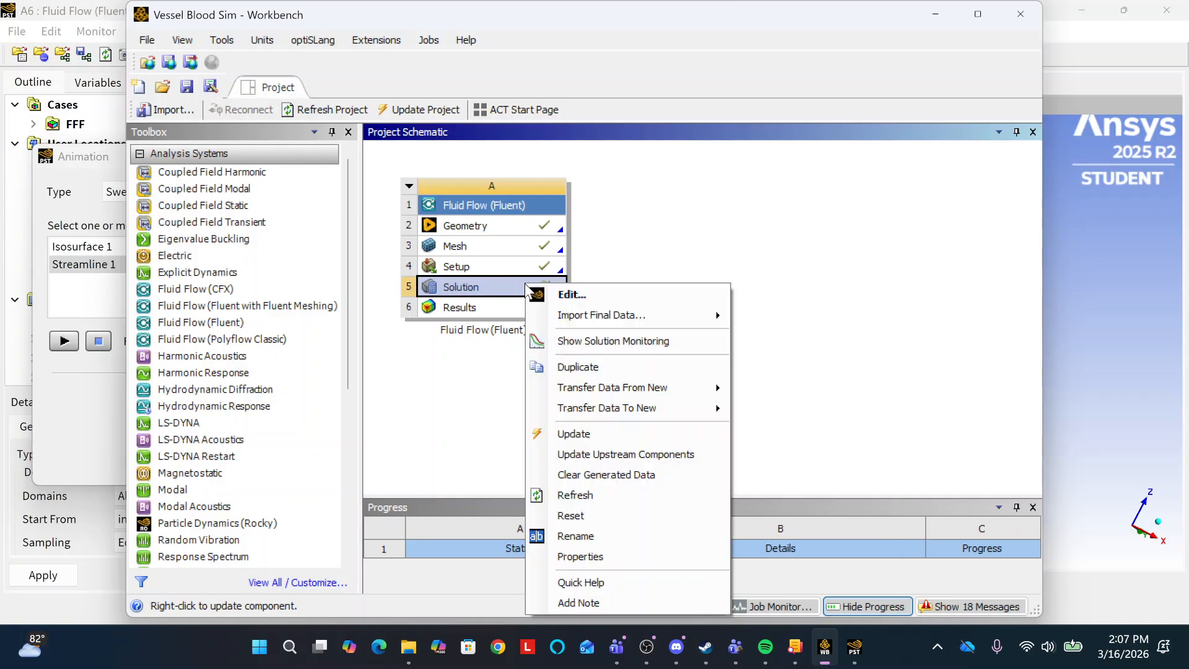
{"action": "left_click", "coordinate": [578, 499]}
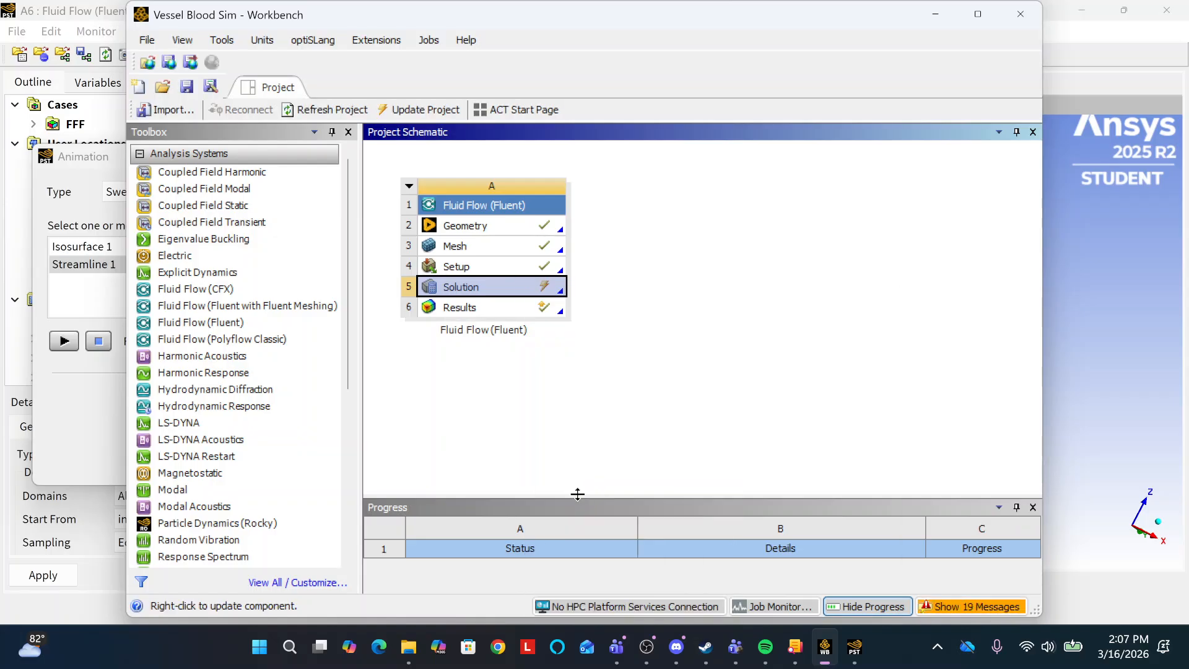
{"action": "right_click", "coordinate": [540, 291]}
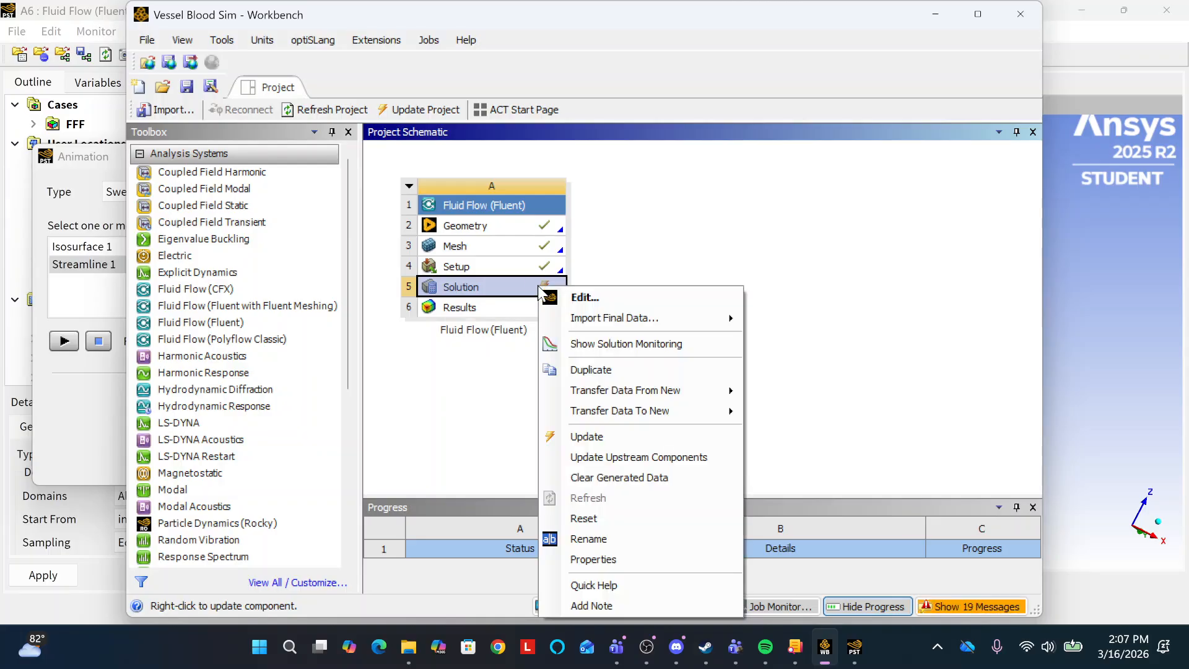
{"action": "left_click", "coordinate": [589, 441]}
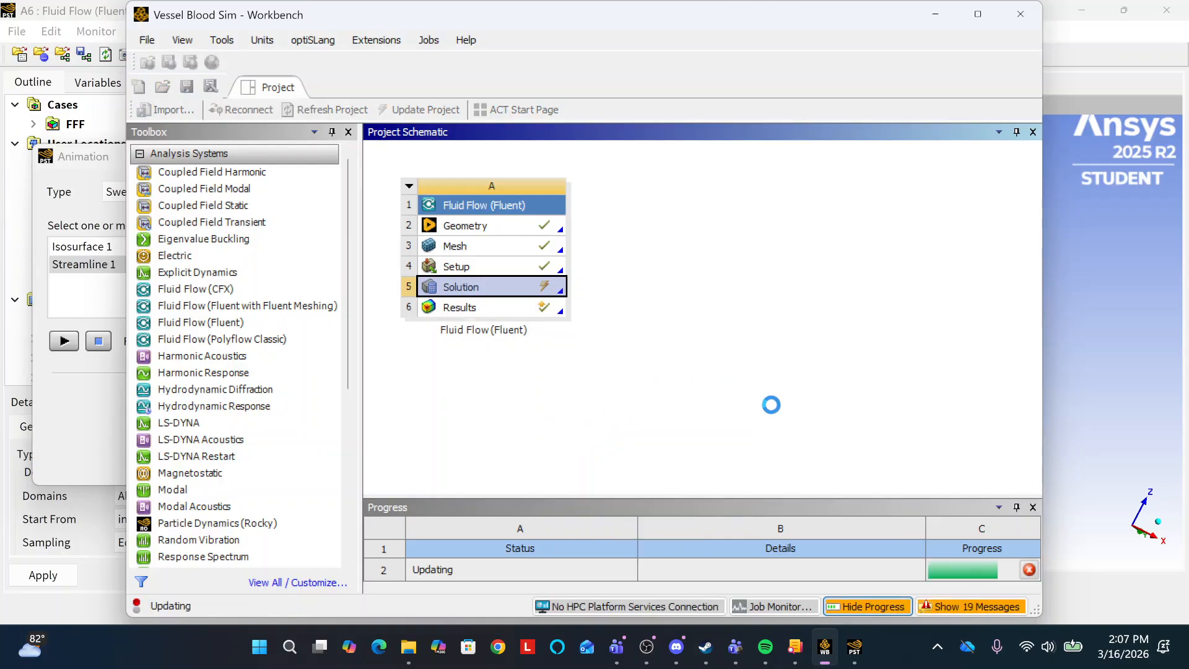
{"action": "left_click", "coordinate": [971, 606]}
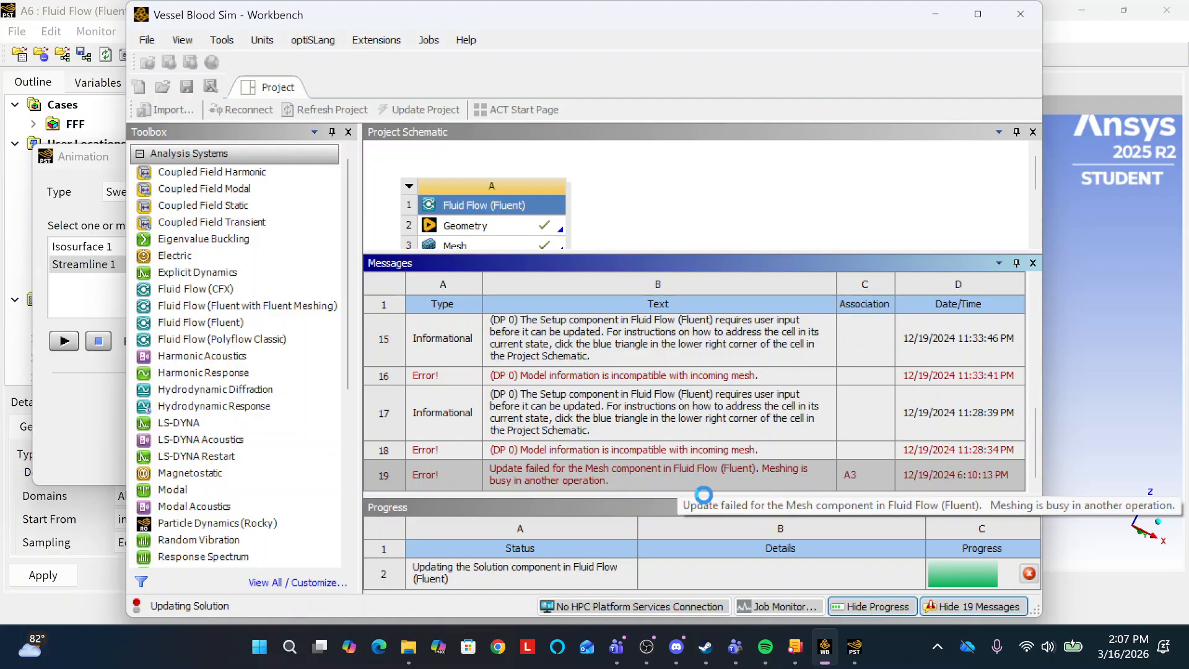
{"action": "left_click", "coordinate": [966, 606]}
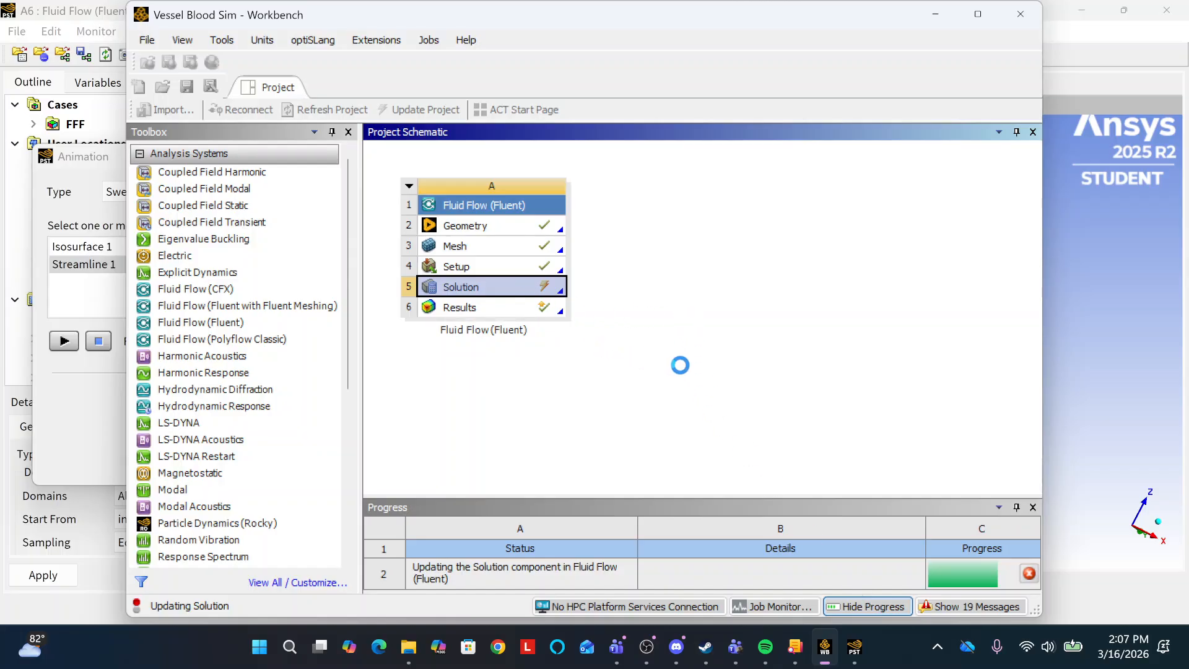
Switch to the CFD-Post window showing the velocity streamlines and close it.
{"action": "left_click", "coordinate": [864, 657]}
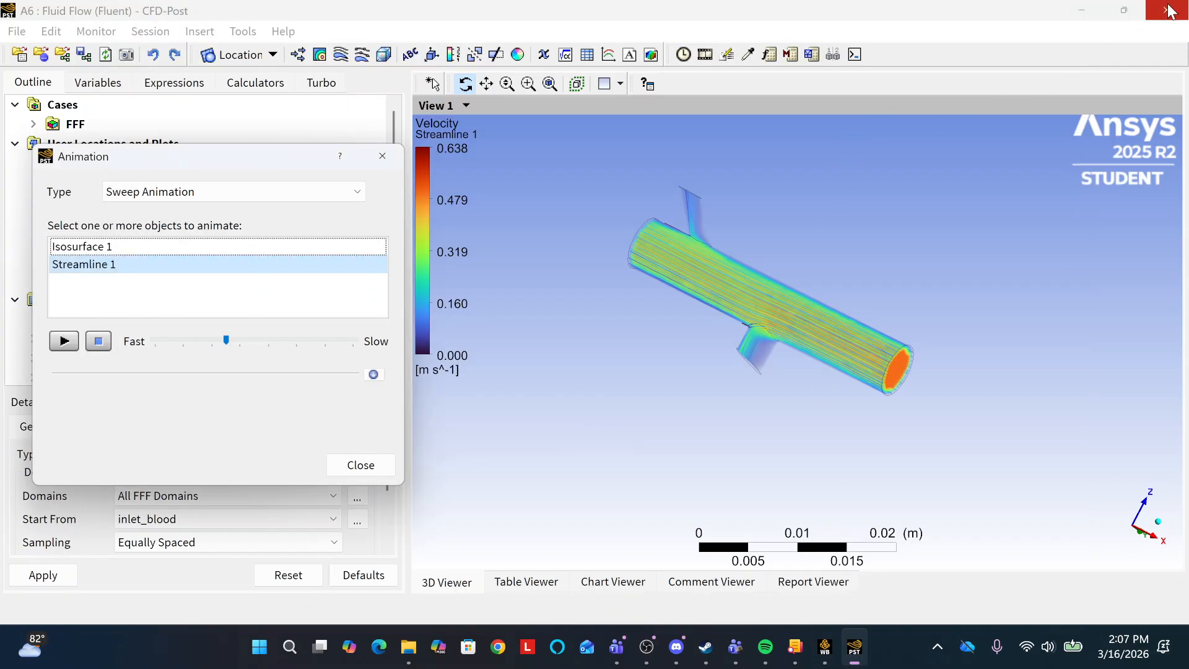
{"action": "left_click", "coordinate": [828, 649]}
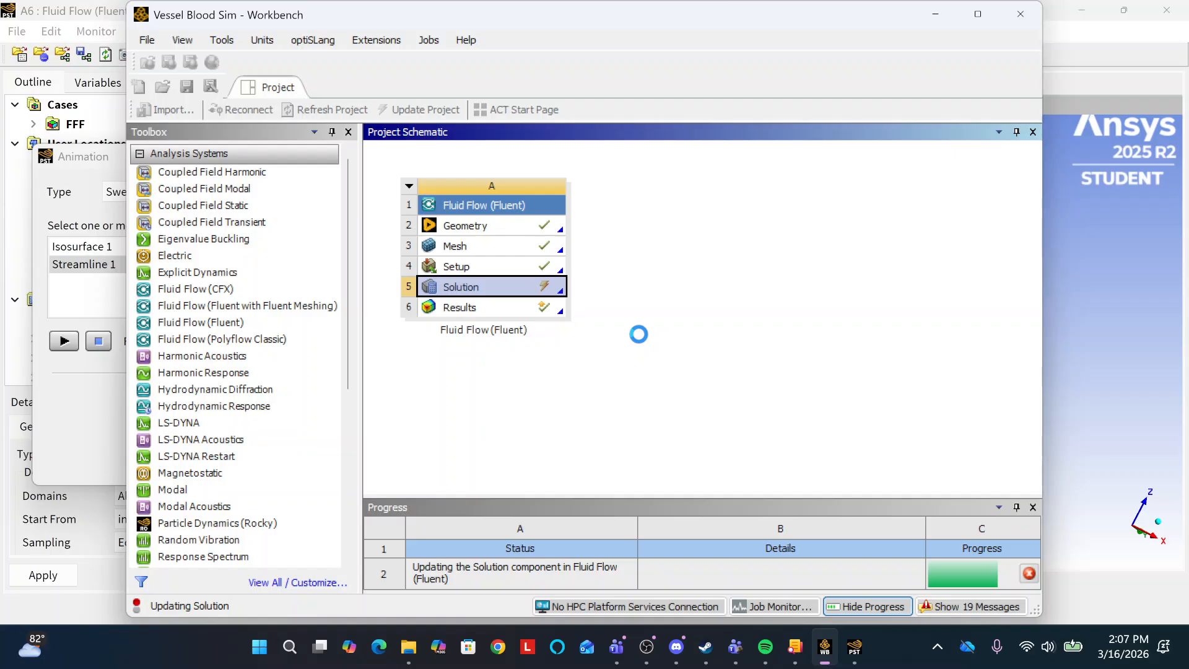
{"action": "left_click", "coordinate": [857, 653]}
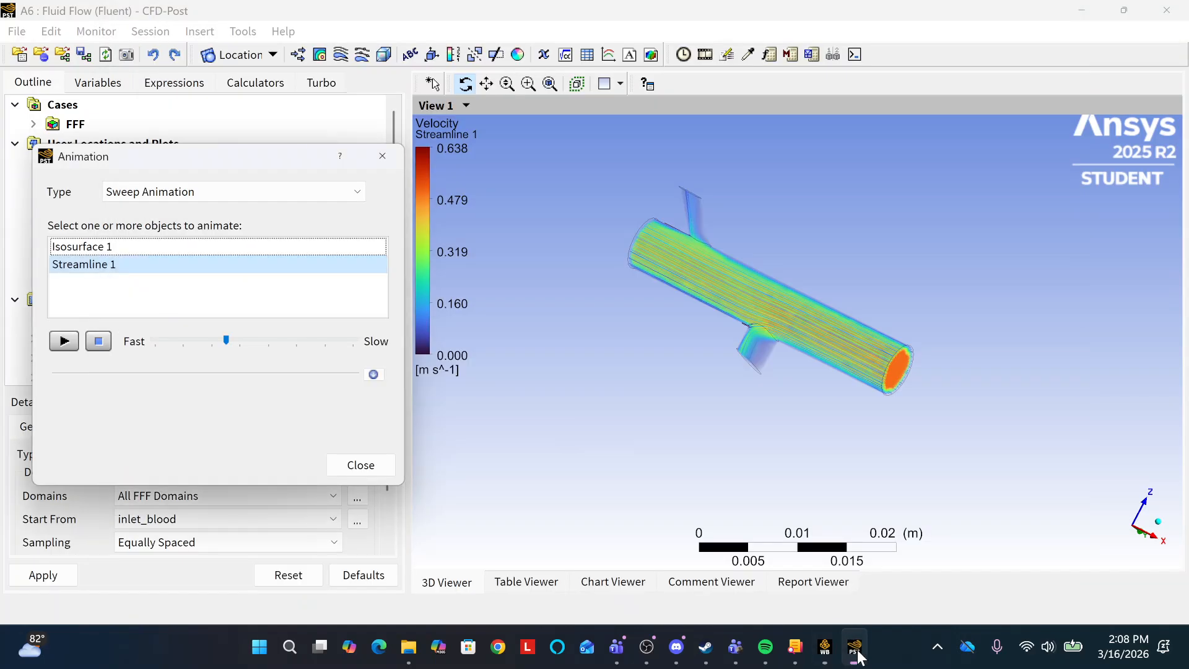
{"action": "left_click", "coordinate": [1167, 11]}
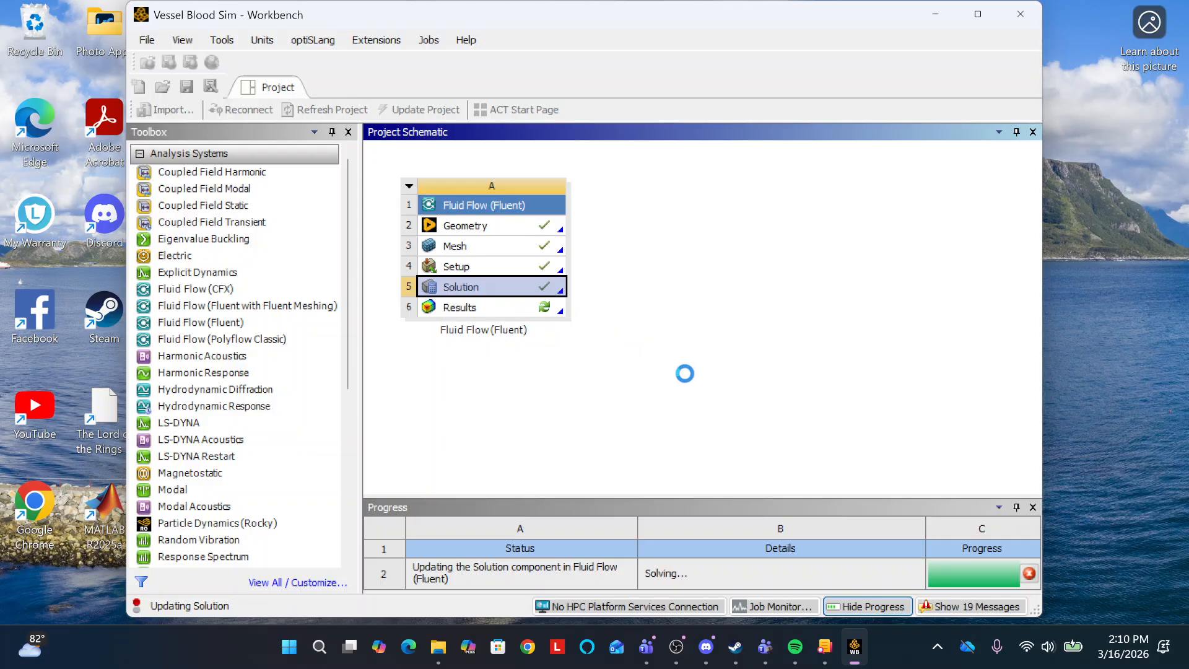
Refresh the Results component, allow CFX 2025 R2 through the firewall and check the project messages.
{"action": "left_click", "coordinate": [543, 309]}
{"action": "right_click", "coordinate": [542, 310]}
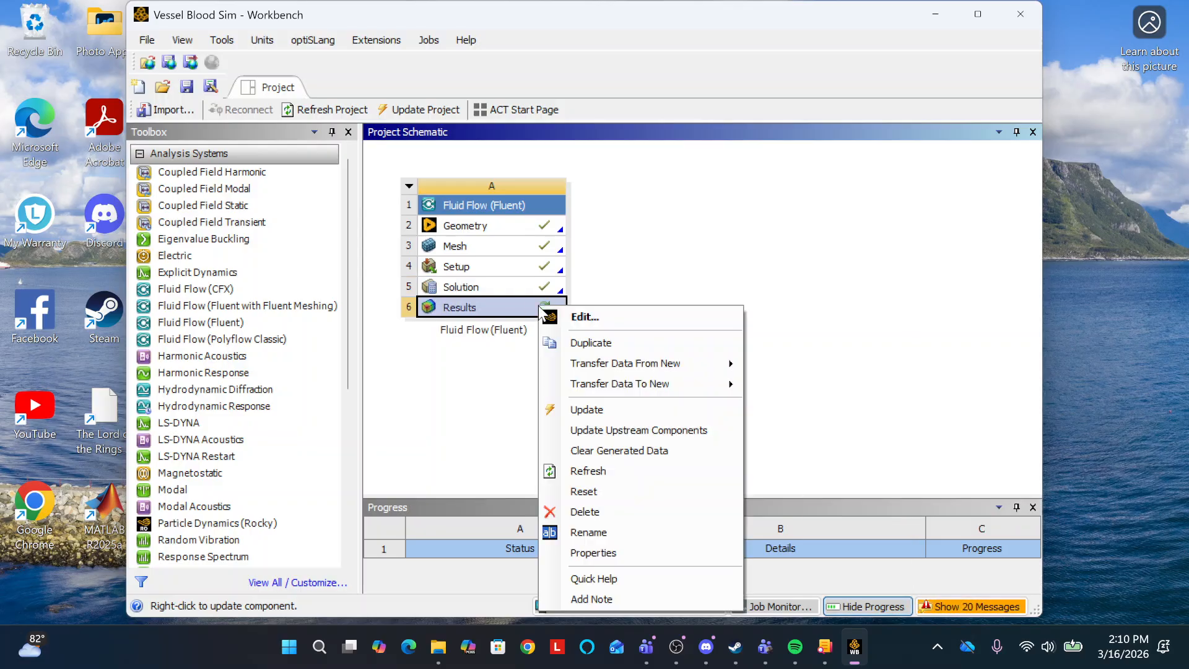
{"action": "left_click", "coordinate": [586, 471]}
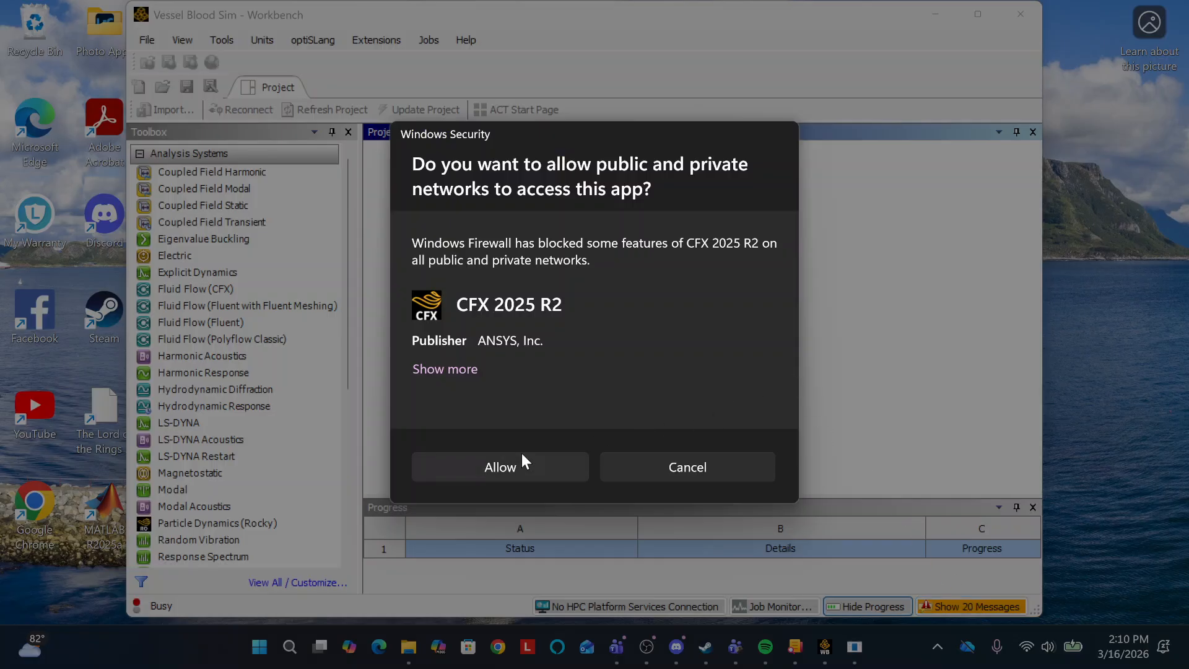
{"action": "left_click", "coordinate": [514, 471]}
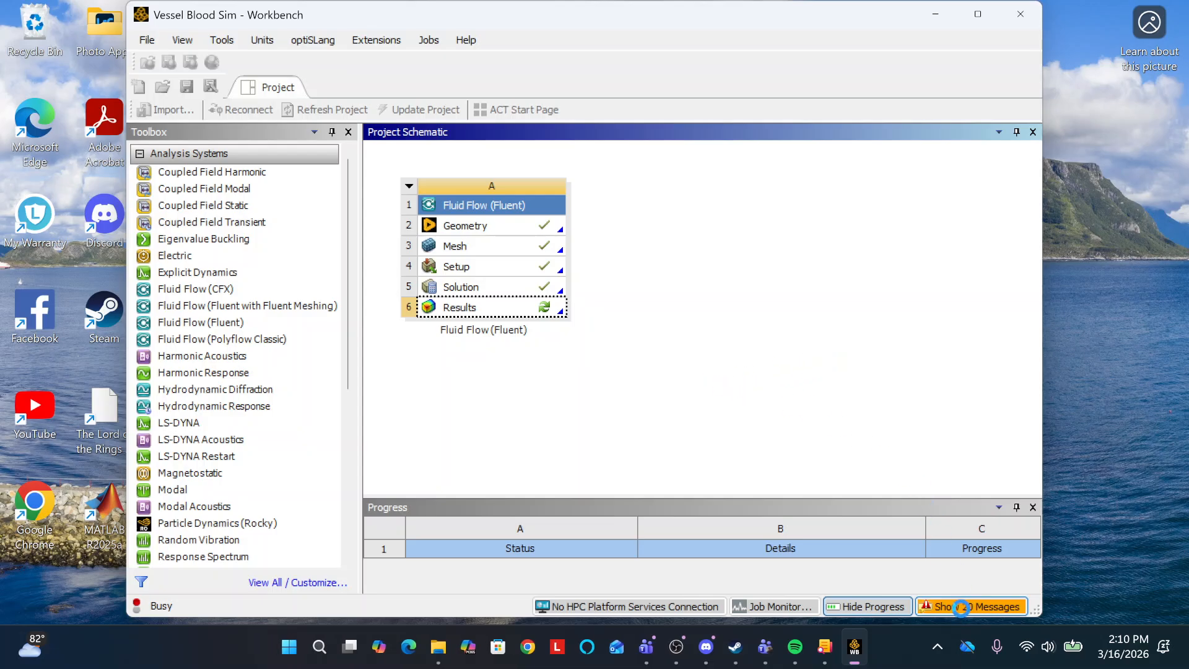
{"action": "left_click", "coordinate": [960, 606]}
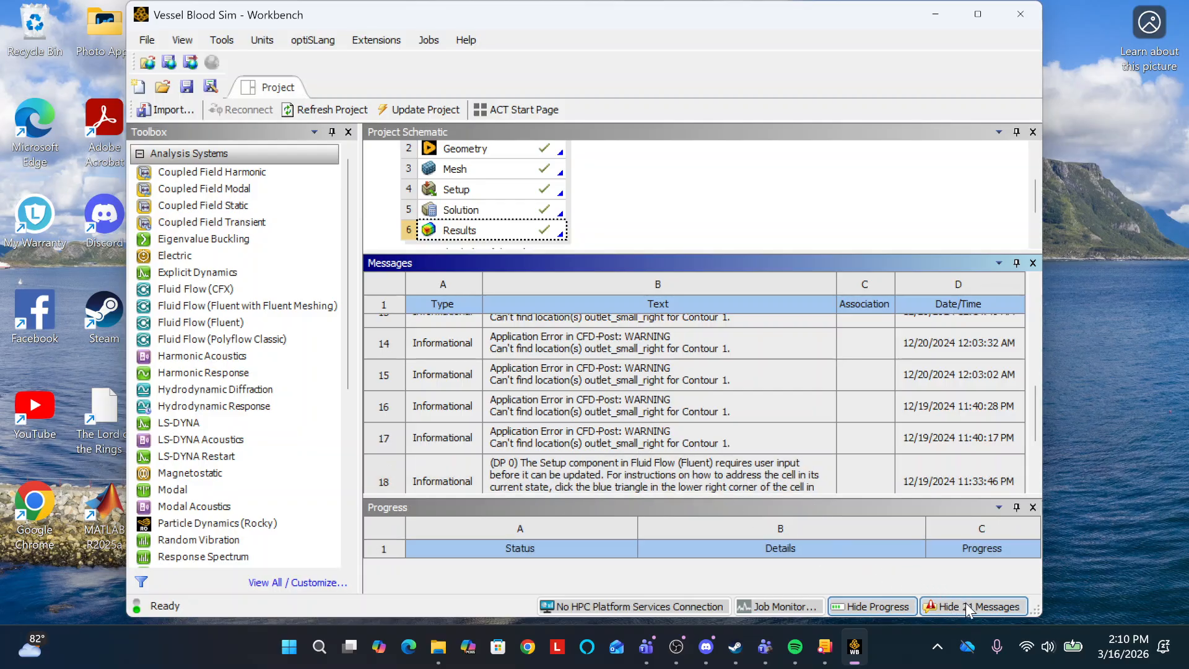
{"action": "left_click", "coordinate": [970, 608]}
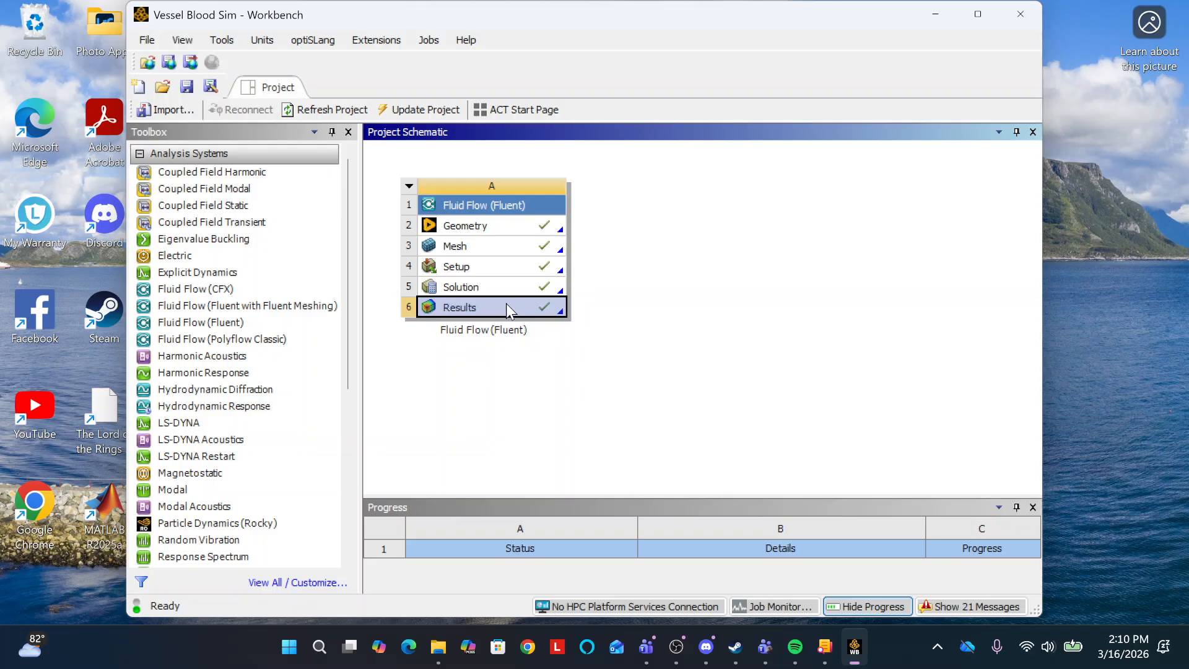
Open the Setup component in Fluent with double precision and 4 solver processes, acknowledging the release mismatch and reviewing the warnings.
{"action": "double_click", "coordinate": [502, 267]}
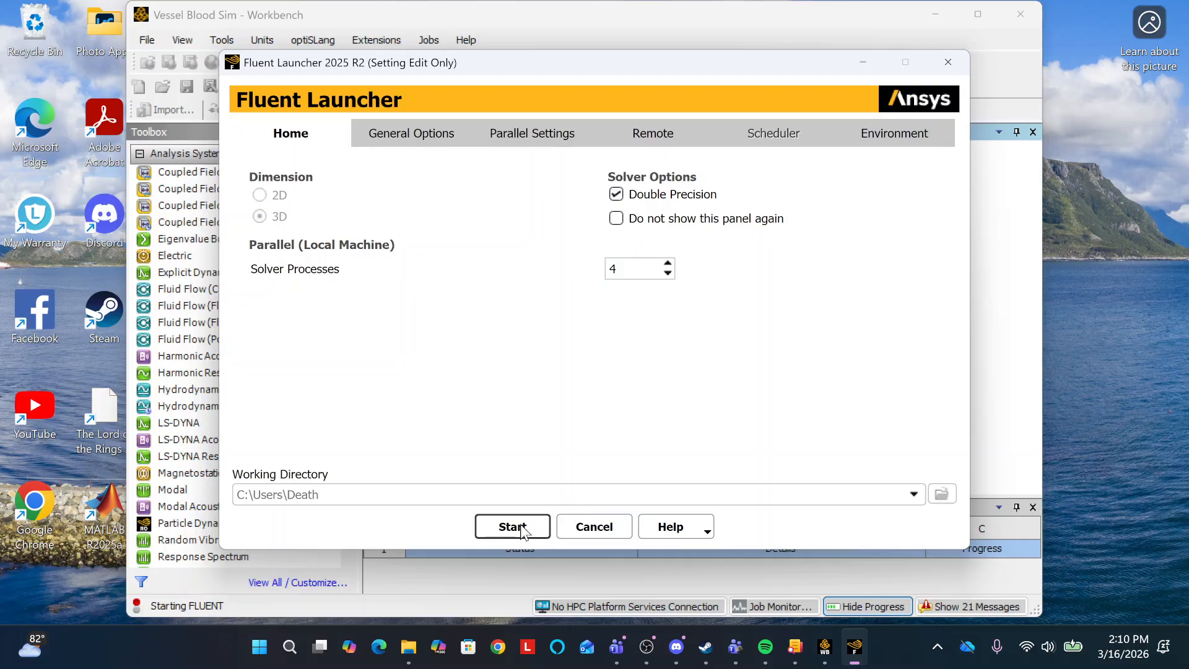
{"action": "left_click", "coordinate": [523, 530]}
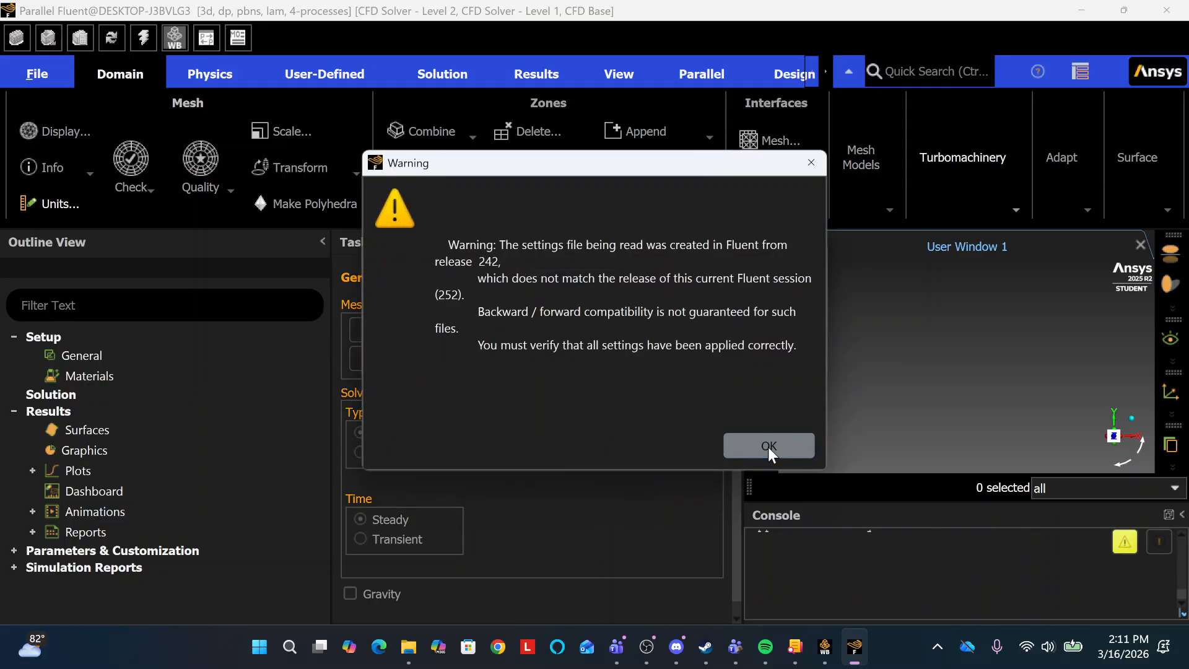
{"action": "left_click", "coordinate": [768, 448]}
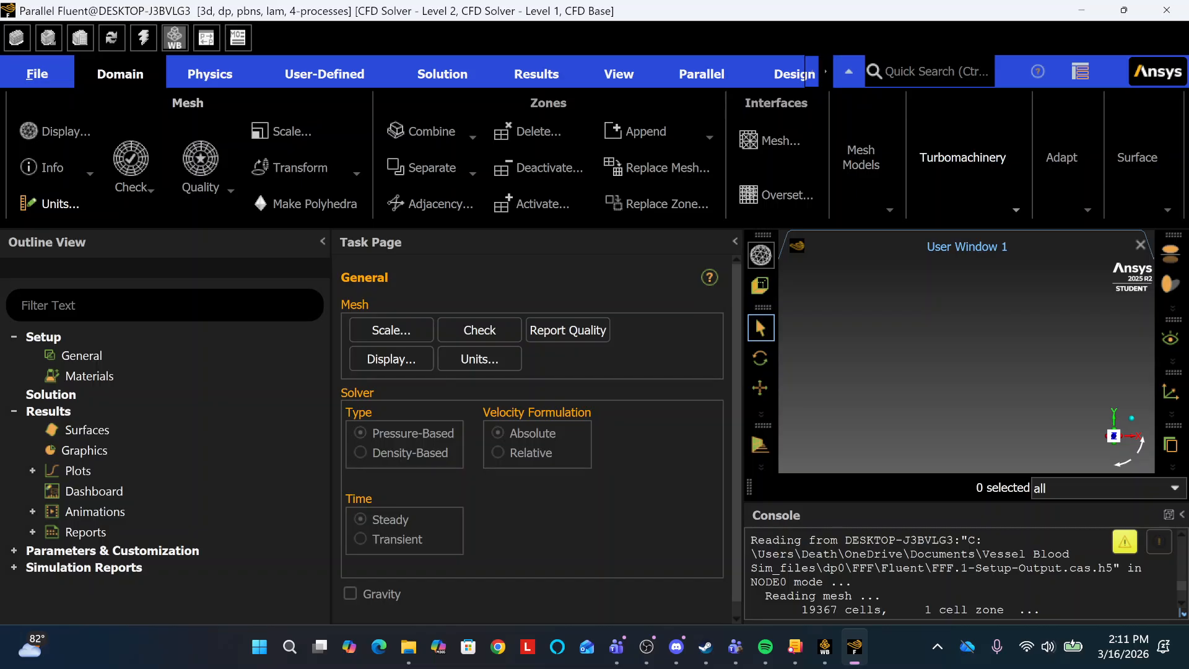
{"action": "left_click", "coordinate": [1123, 543]}
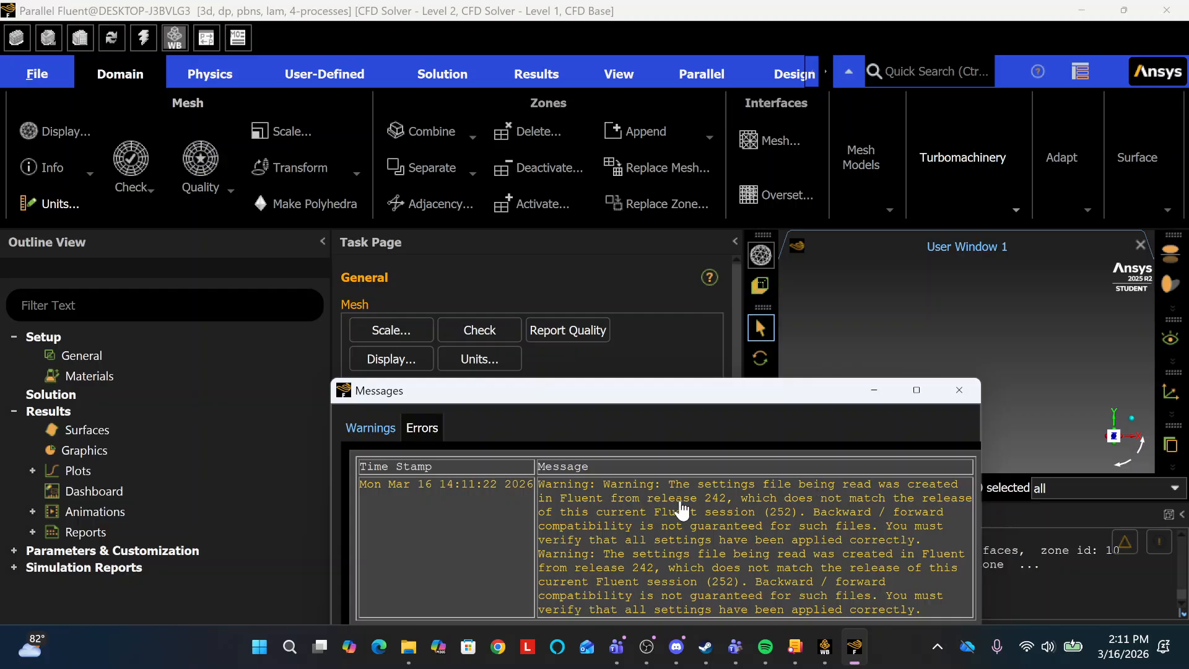
{"action": "left_click", "coordinate": [965, 389]}
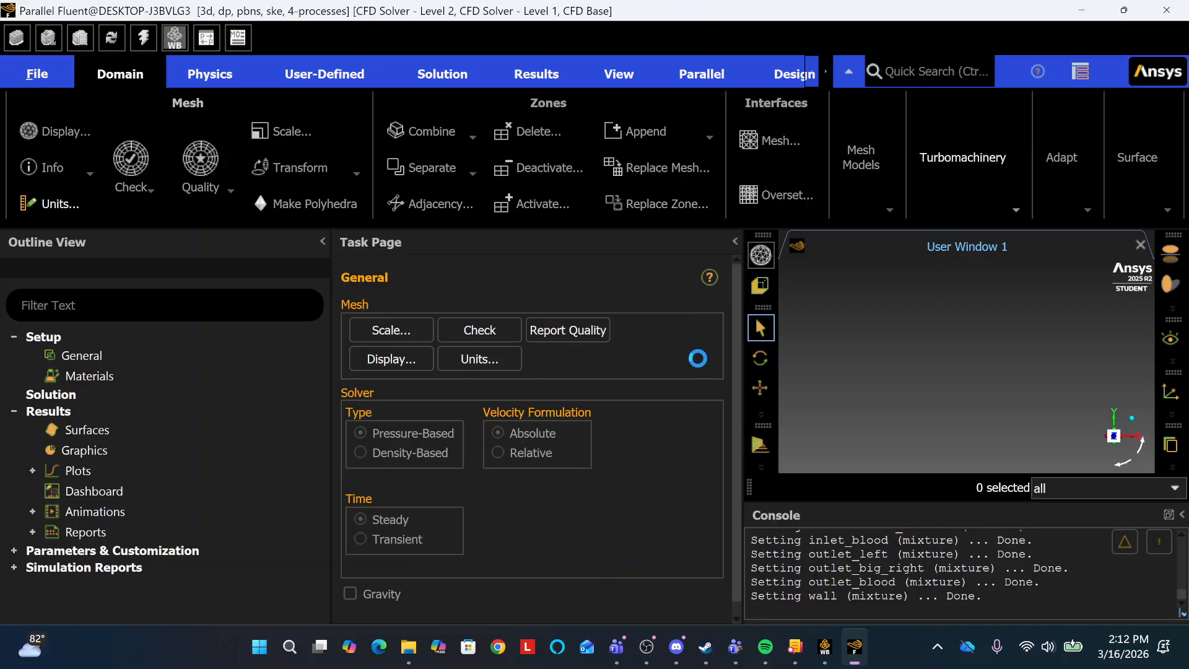
{"action": "scroll", "coordinate": [693, 361], "scroll_direction": "down", "scroll_amount": 1}
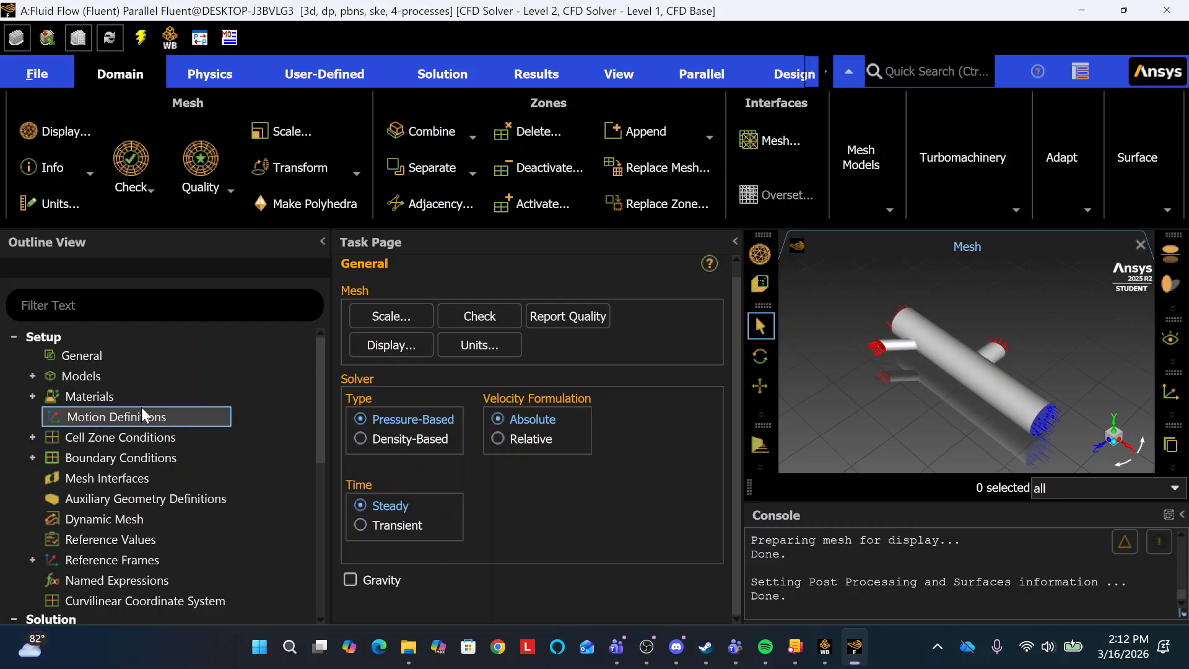
Review the fluid and solid materials defined in the Fluent setup.
{"action": "left_click", "coordinate": [32, 397]}
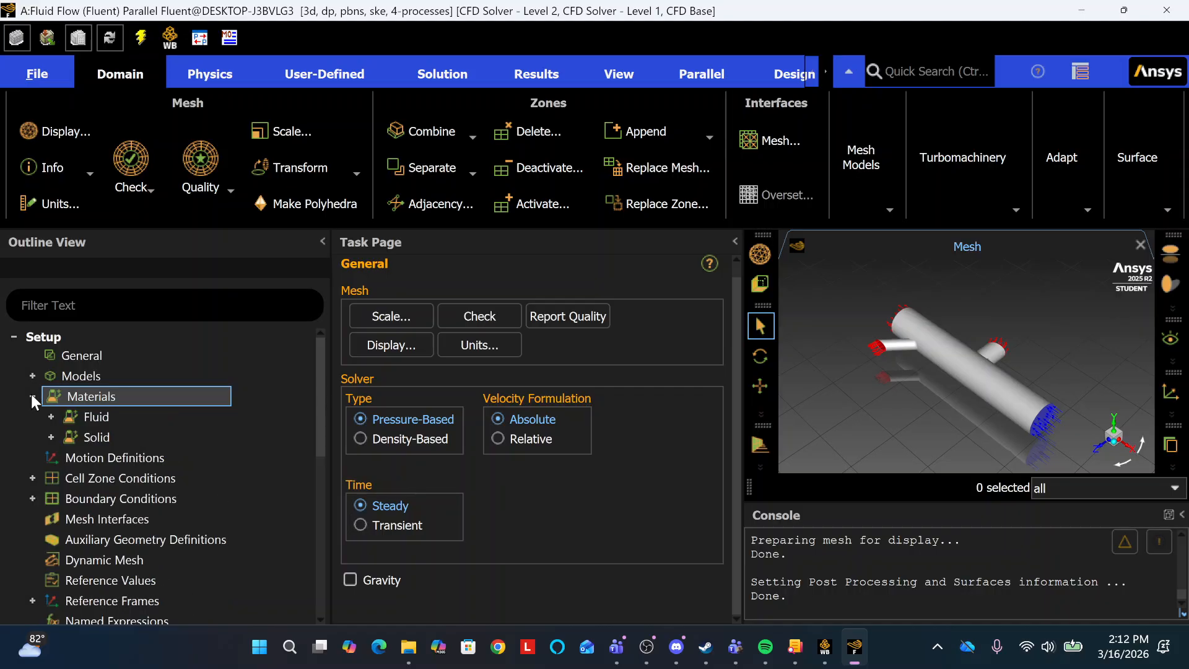
{"action": "left_click", "coordinate": [51, 416]}
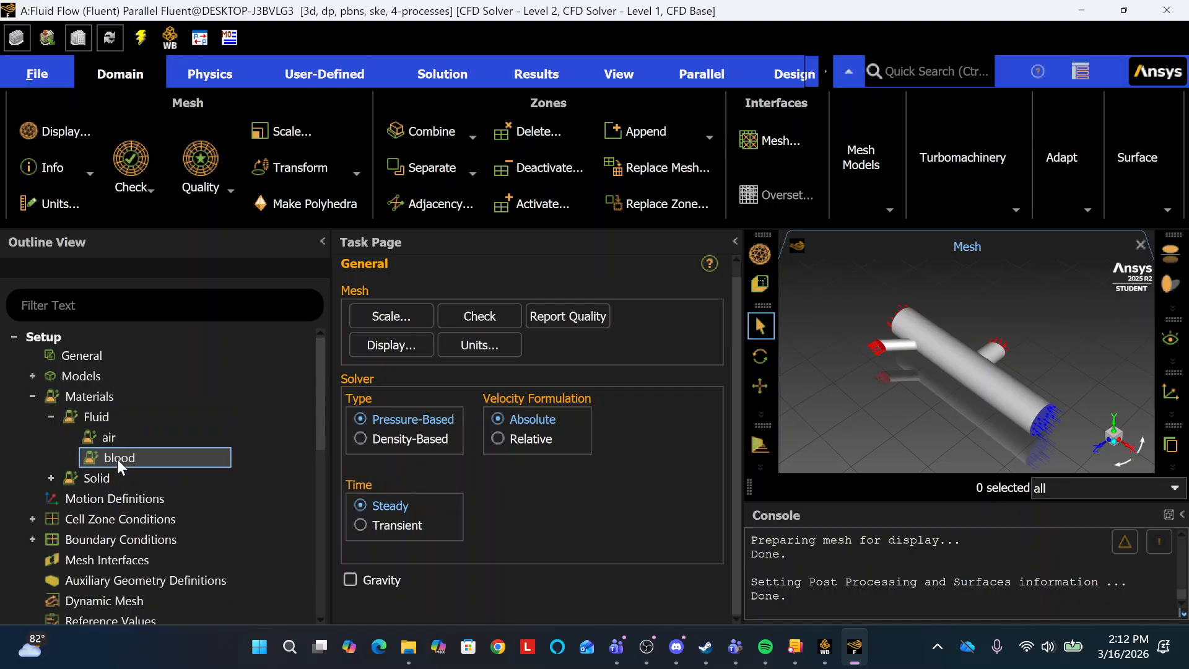
{"action": "left_click", "coordinate": [49, 417]}
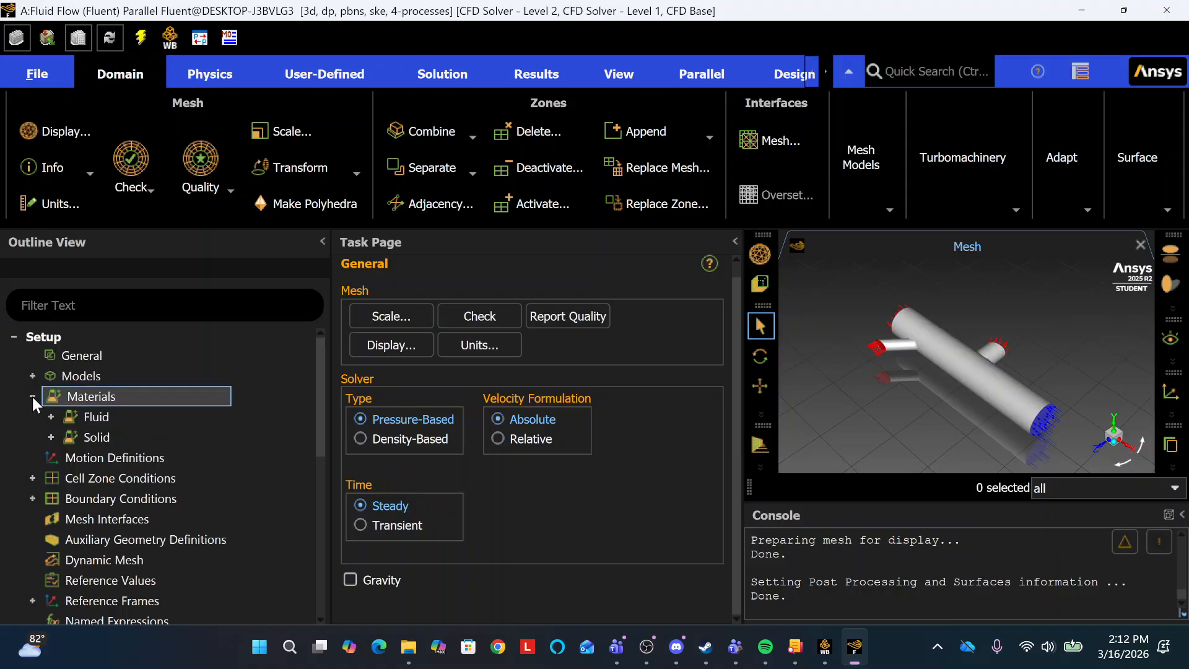
{"action": "left_click", "coordinate": [32, 396]}
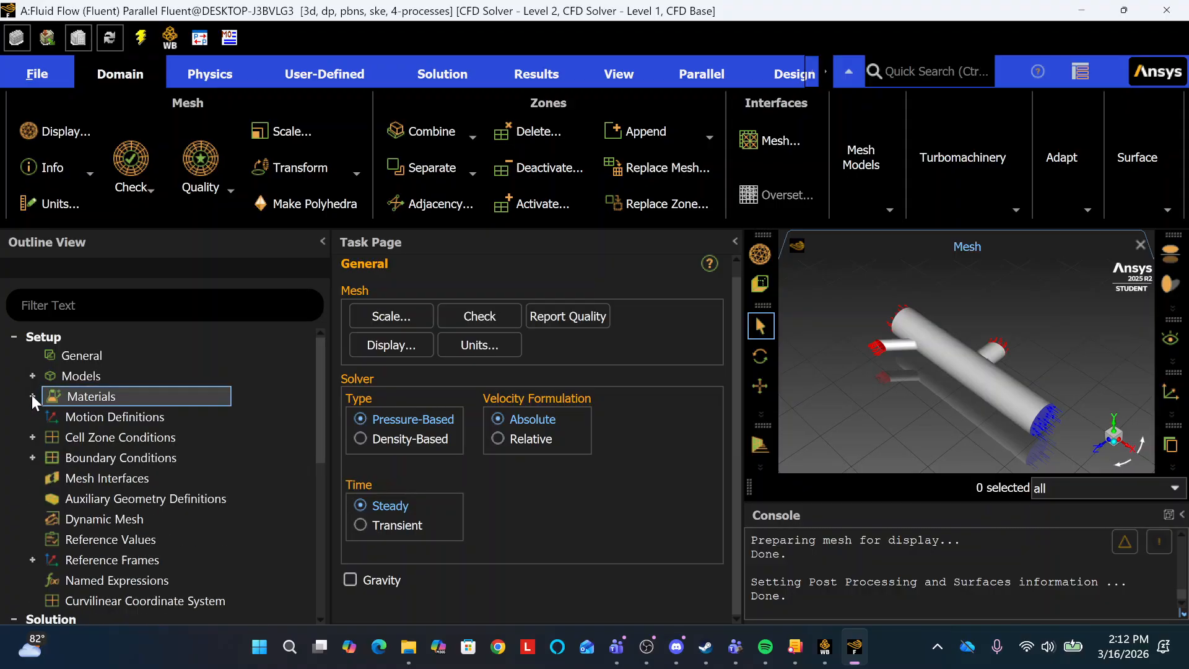
{"action": "left_click", "coordinate": [32, 396]}
{"action": "left_click", "coordinate": [51, 437]}
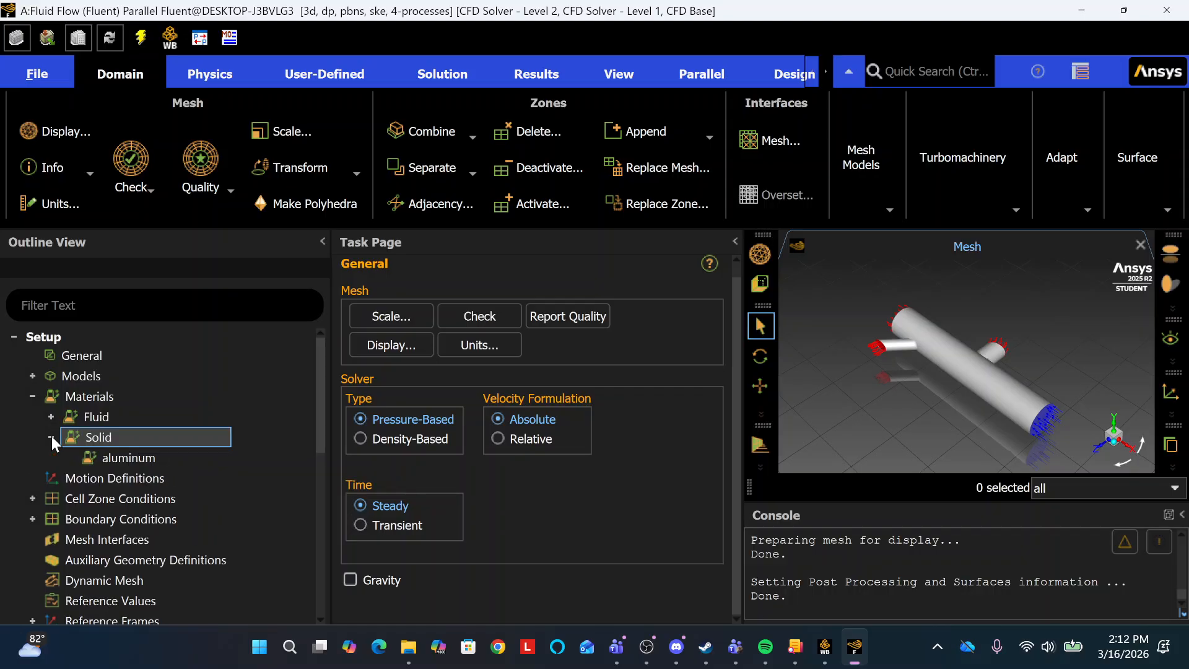
{"action": "left_click", "coordinate": [50, 436]}
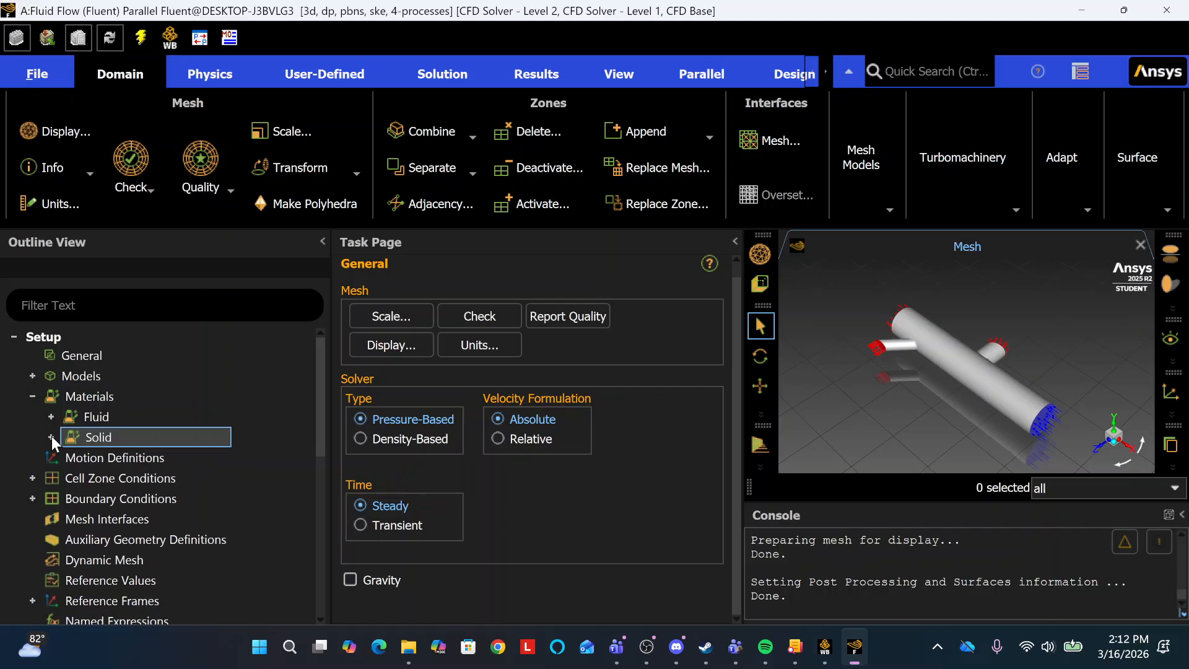
{"action": "left_click", "coordinate": [32, 395]}
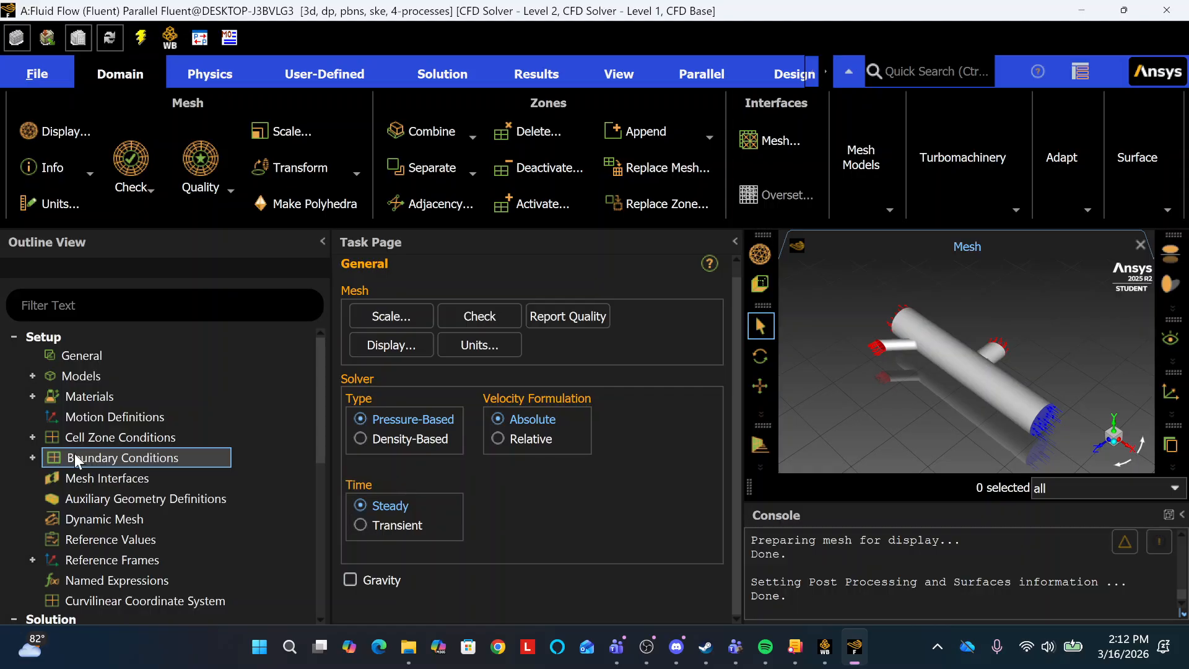
{"action": "scroll", "coordinate": [74, 453], "scroll_direction": "down", "scroll_amount": 2}
{"action": "scroll", "coordinate": [115, 404], "scroll_direction": "up", "scroll_amount": 1}
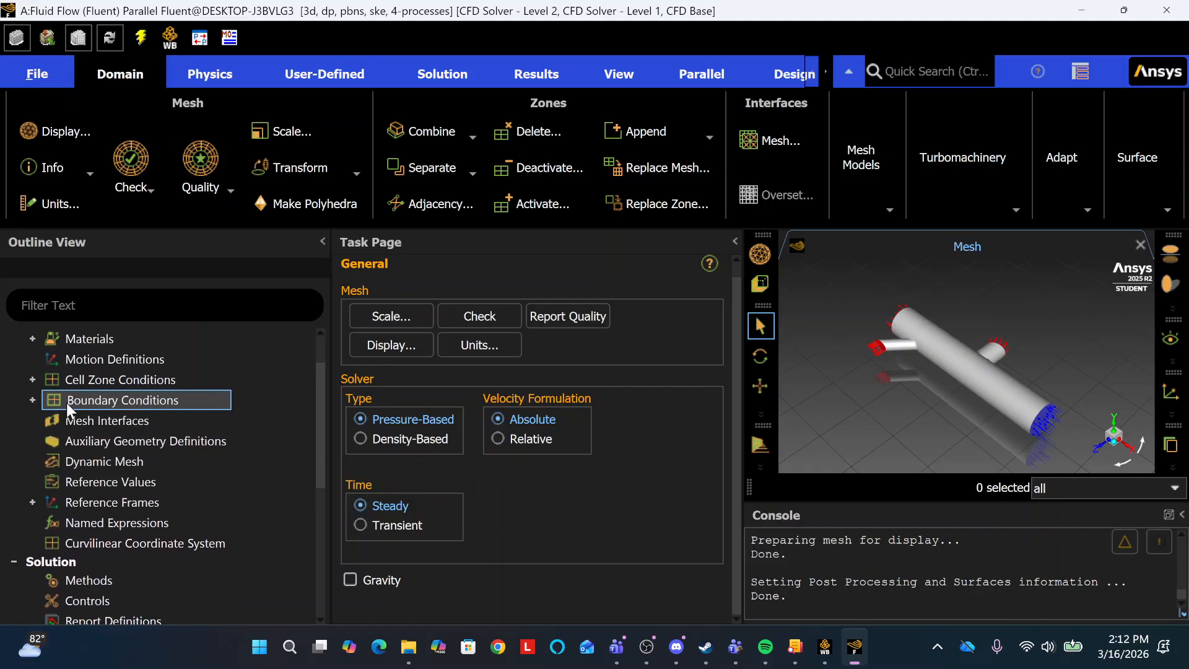
Review the fluid zone listed under the cell zone conditions in the Fluent outline.
{"action": "left_click", "coordinate": [33, 379]}
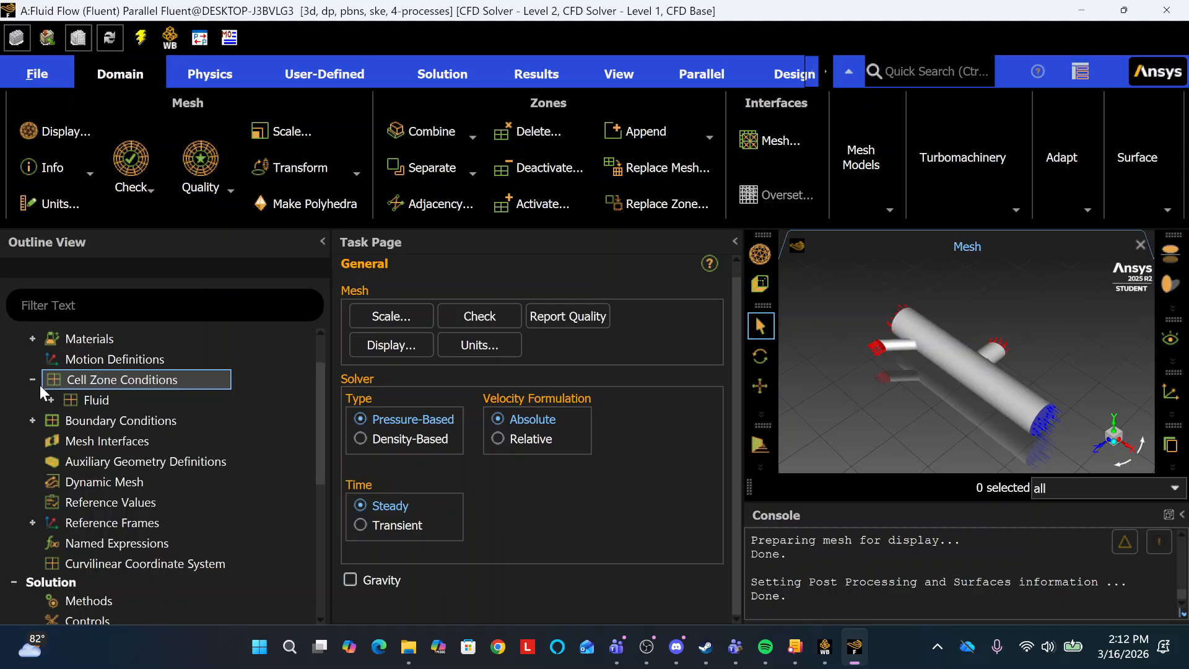
{"action": "left_click", "coordinate": [51, 401]}
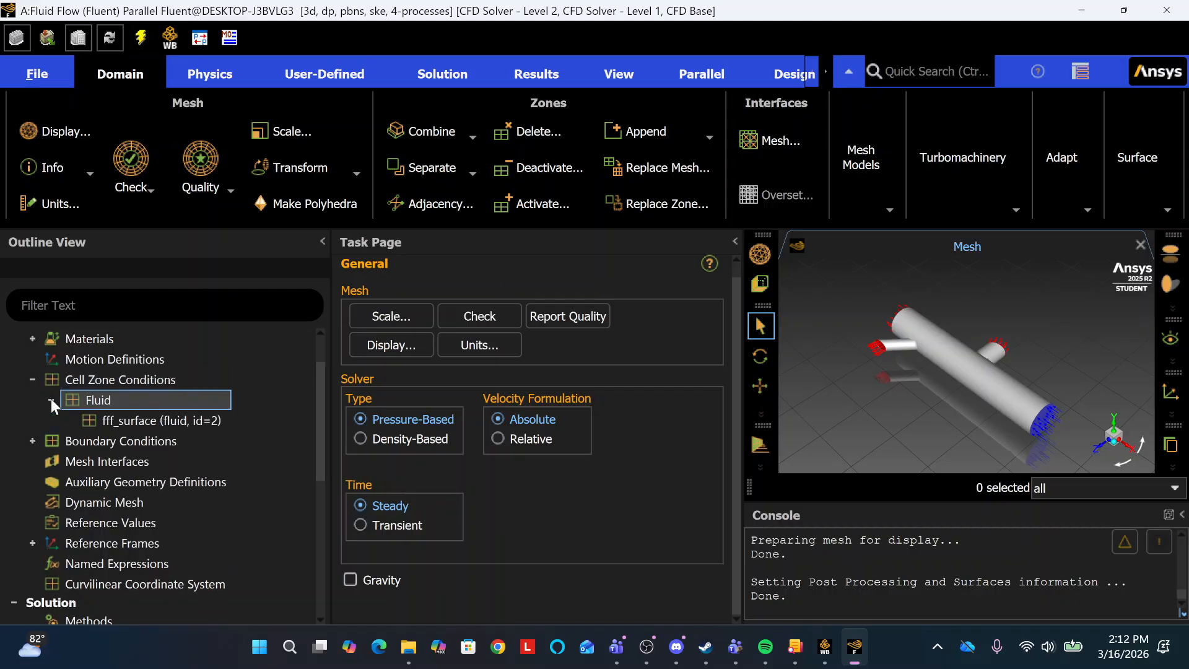
{"action": "left_click", "coordinate": [51, 400]}
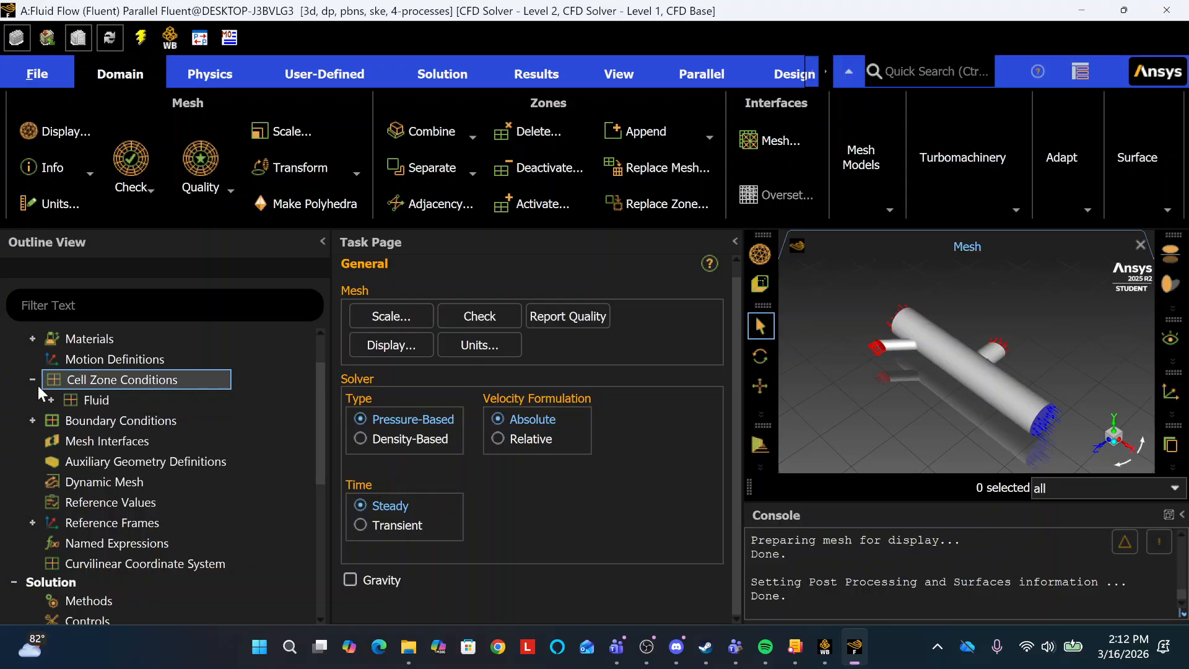
{"action": "left_click", "coordinate": [33, 380]}
Review the inlet, outlet and wall zones defined under the boundary conditions.
{"action": "left_click", "coordinate": [32, 400]}
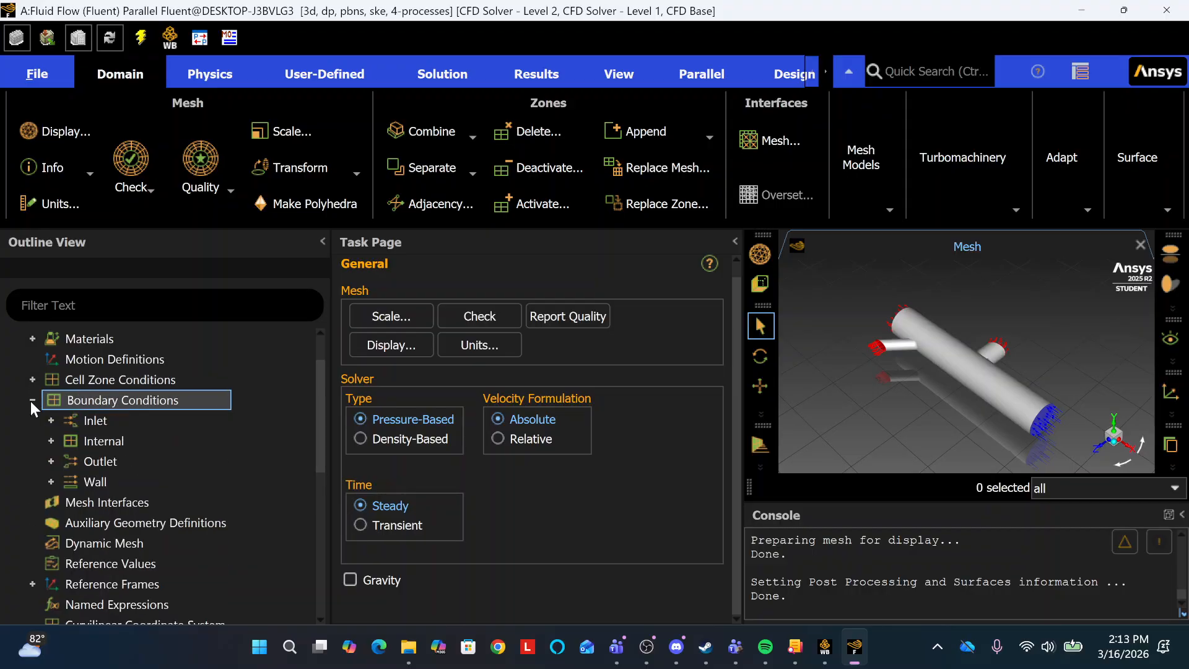
{"action": "left_click", "coordinate": [51, 421]}
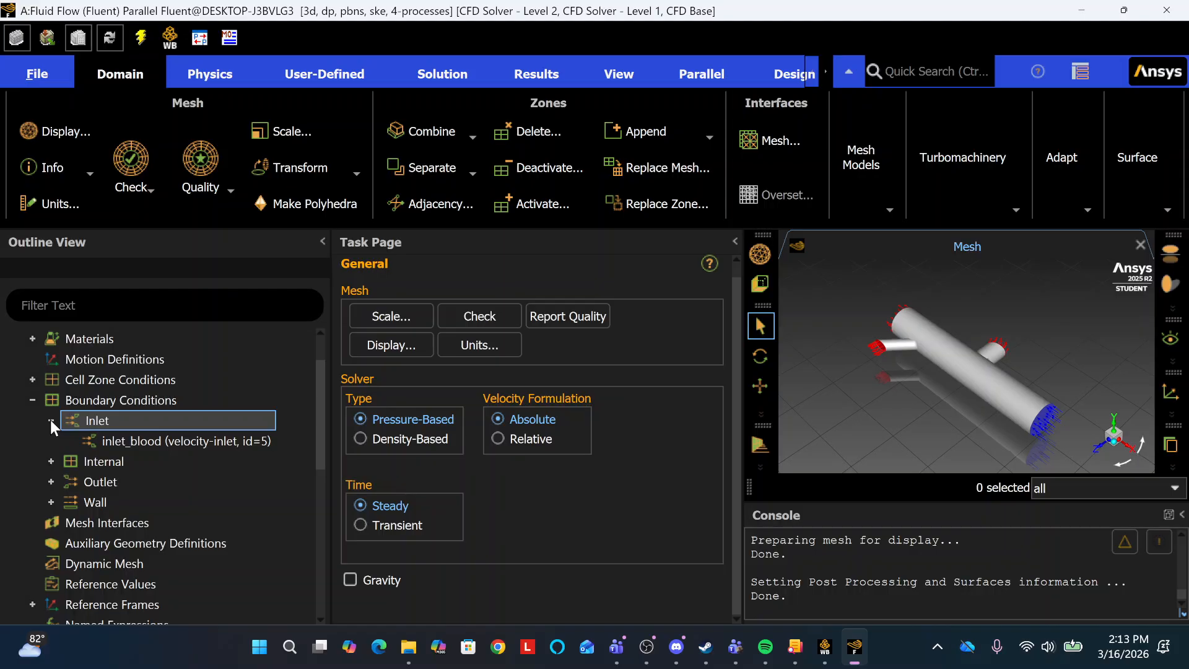
{"action": "left_click", "coordinate": [51, 420]}
{"action": "left_click", "coordinate": [52, 461]}
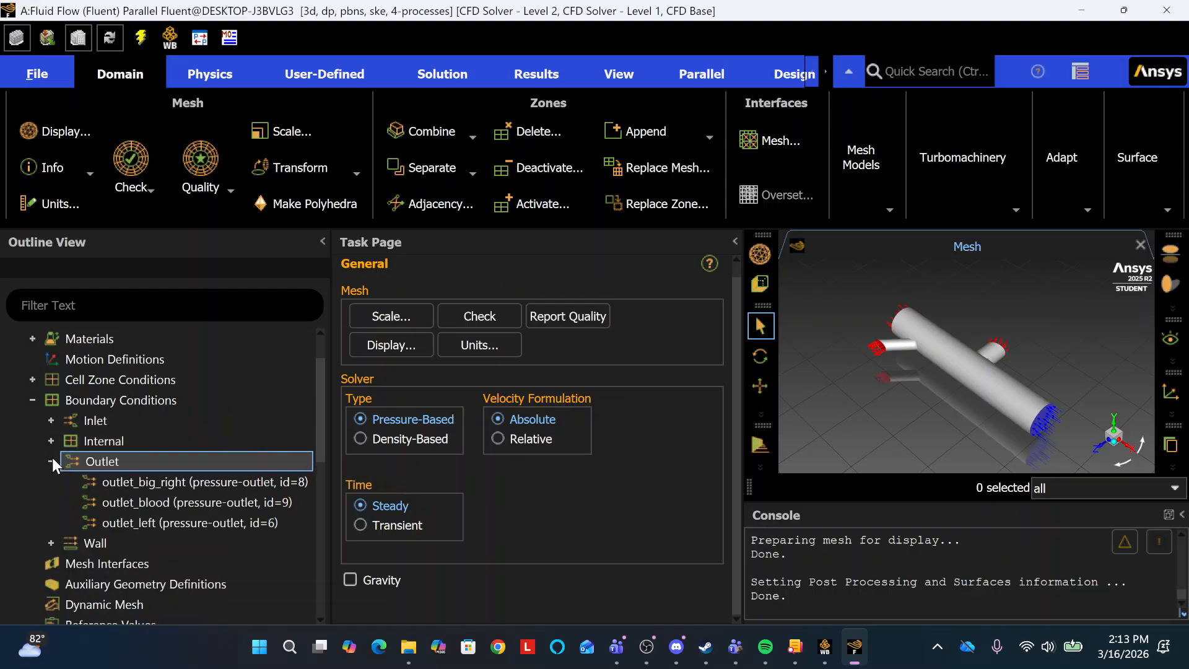
{"action": "left_click", "coordinate": [51, 461]}
{"action": "left_click", "coordinate": [50, 482]}
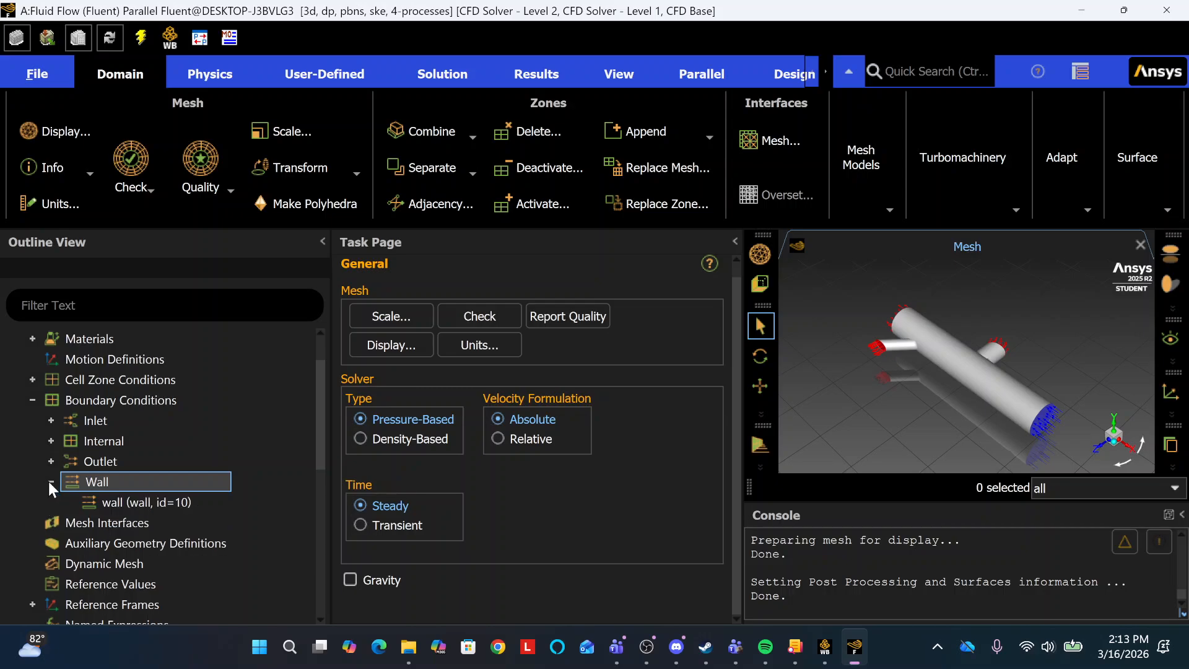
{"action": "left_click", "coordinate": [50, 482]}
{"action": "left_click", "coordinate": [32, 399]}
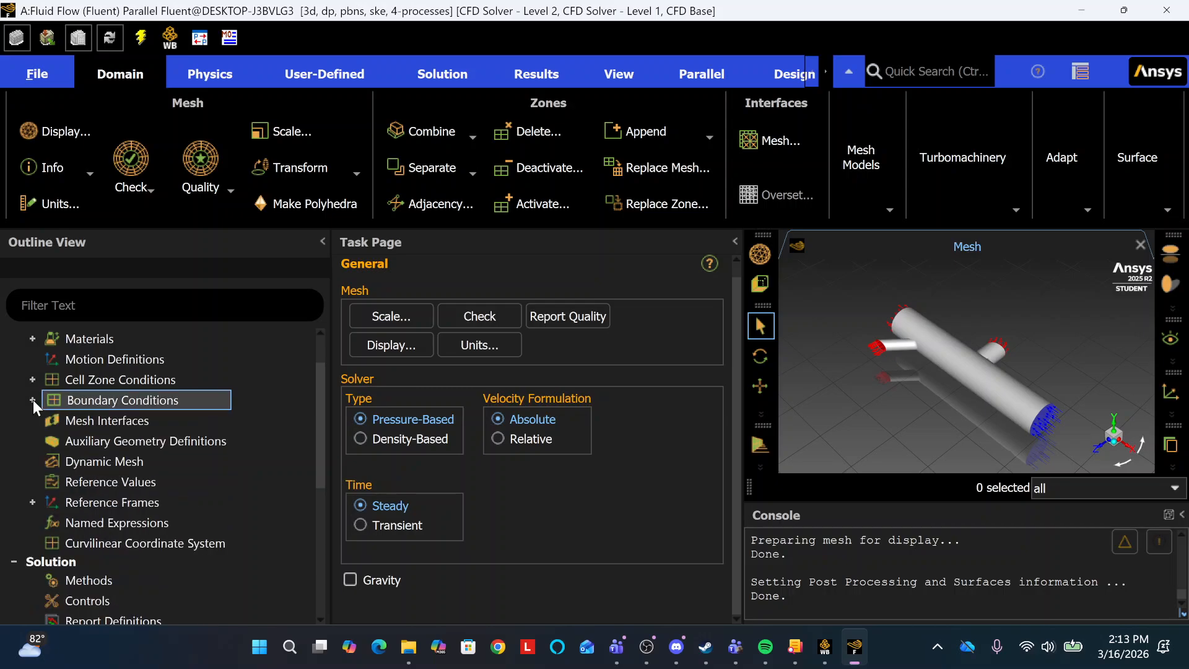
Review the remaining outline entries, including the reference frames, solution monitors and results graphics.
{"action": "scroll", "coordinate": [132, 448], "scroll_direction": "down", "scroll_amount": 2}
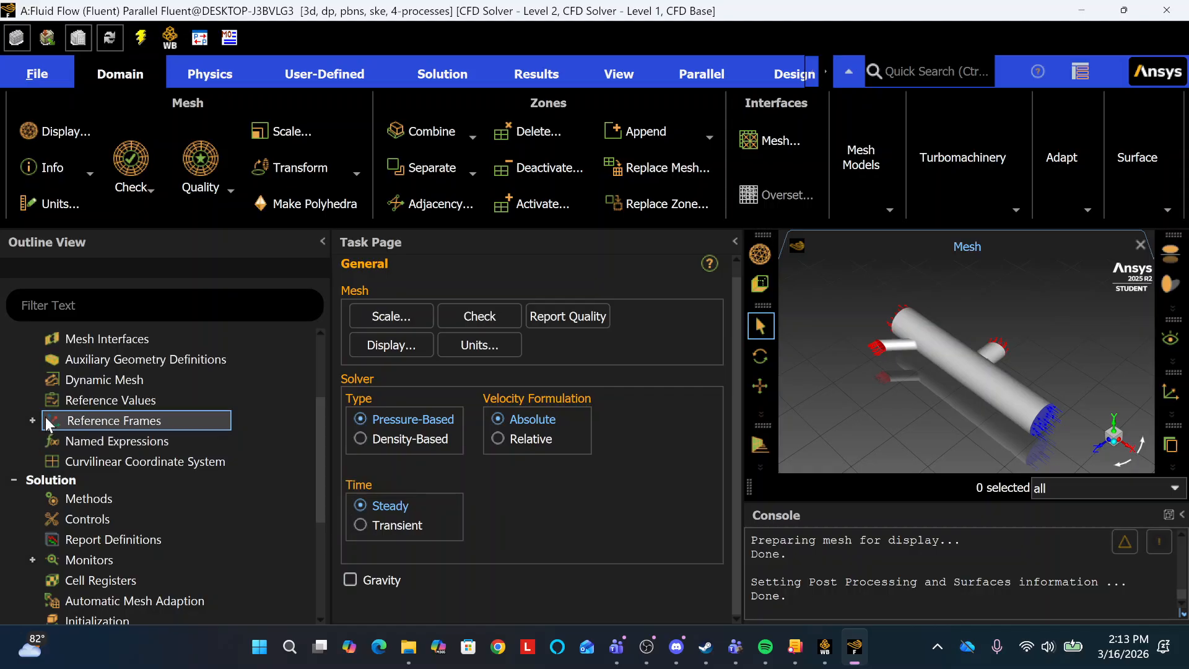
{"action": "left_click", "coordinate": [31, 419]}
{"action": "left_click", "coordinate": [31, 419]}
{"action": "scroll", "coordinate": [118, 448], "scroll_direction": "down", "scroll_amount": 3}
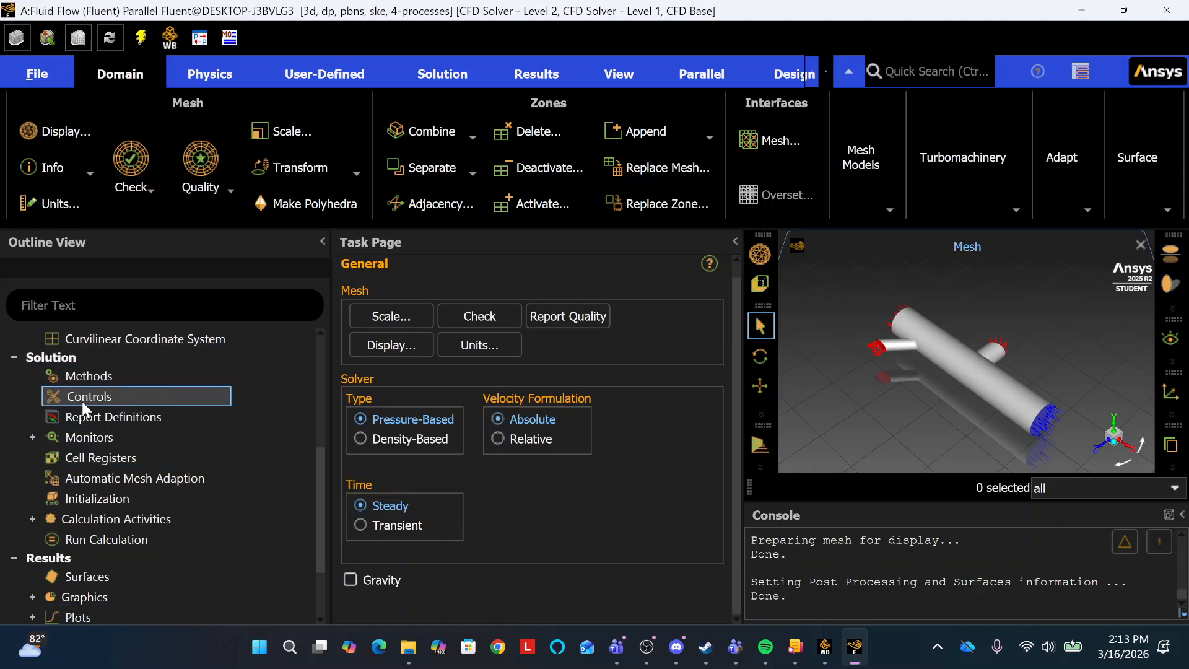
{"action": "left_click", "coordinate": [32, 437]}
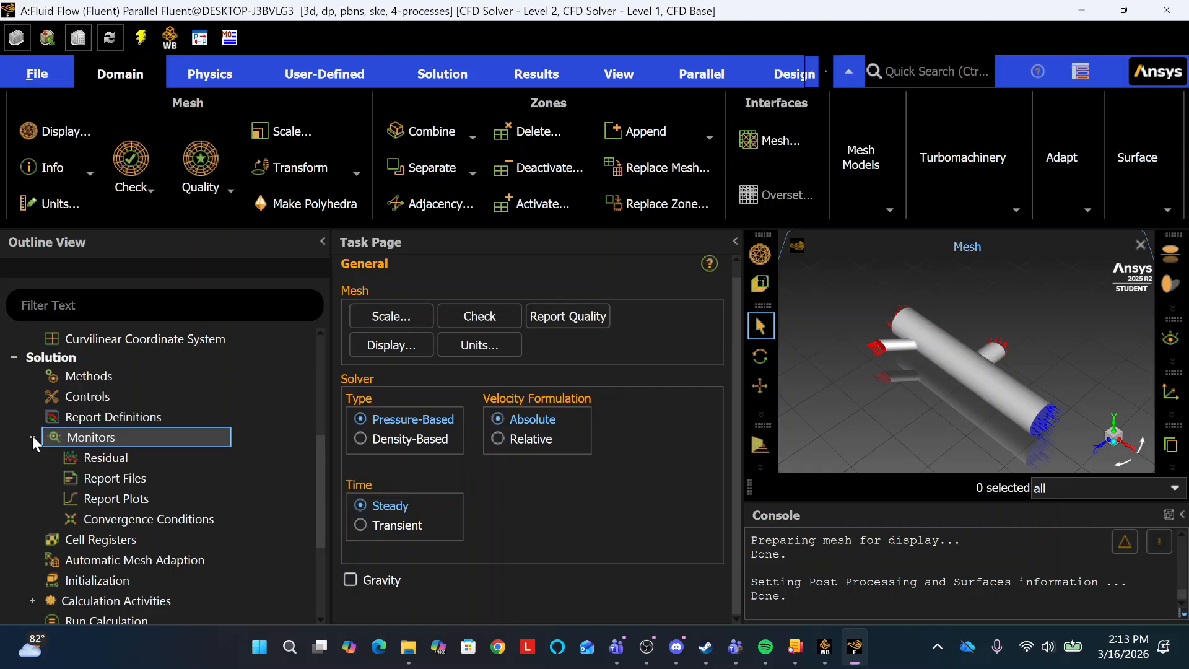
{"action": "left_click", "coordinate": [32, 437]}
{"action": "scroll", "coordinate": [84, 497], "scroll_direction": "down", "scroll_amount": 2}
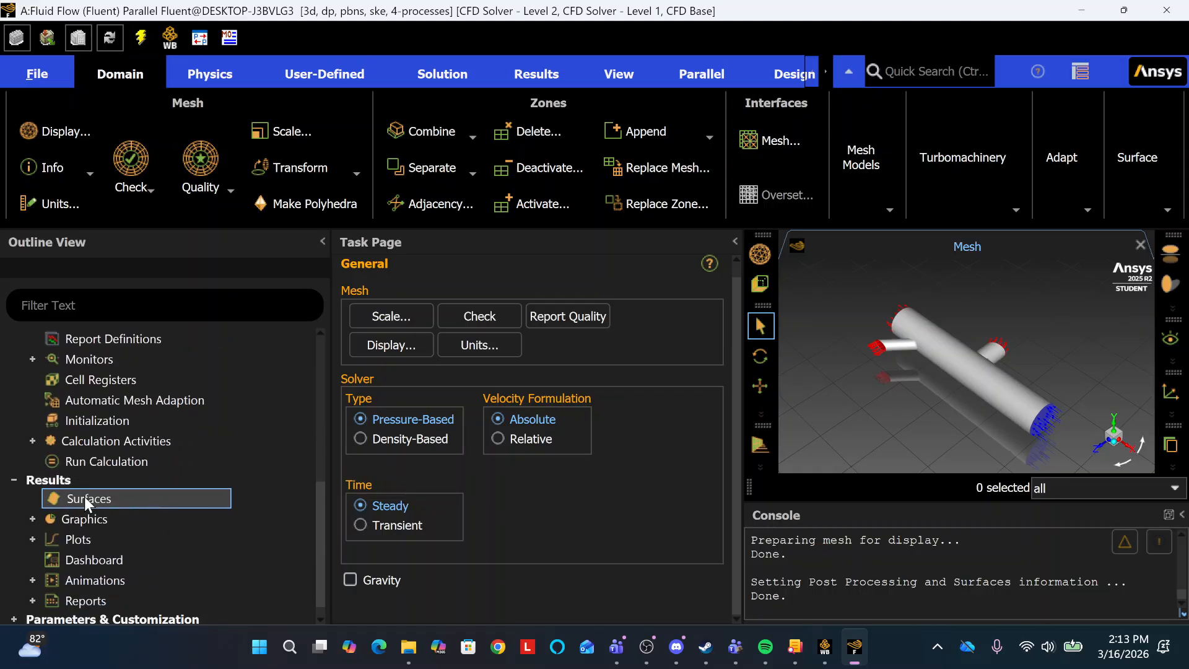
{"action": "scroll", "coordinate": [151, 473], "scroll_direction": "down", "scroll_amount": 1}
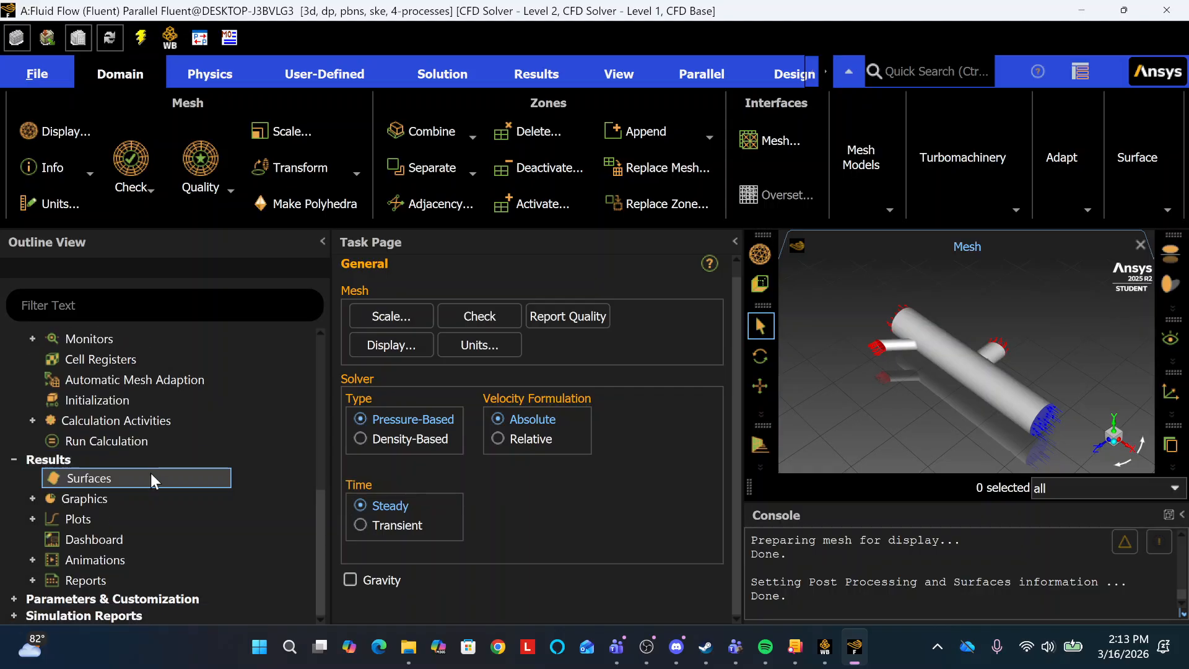
{"action": "left_click", "coordinate": [29, 497]}
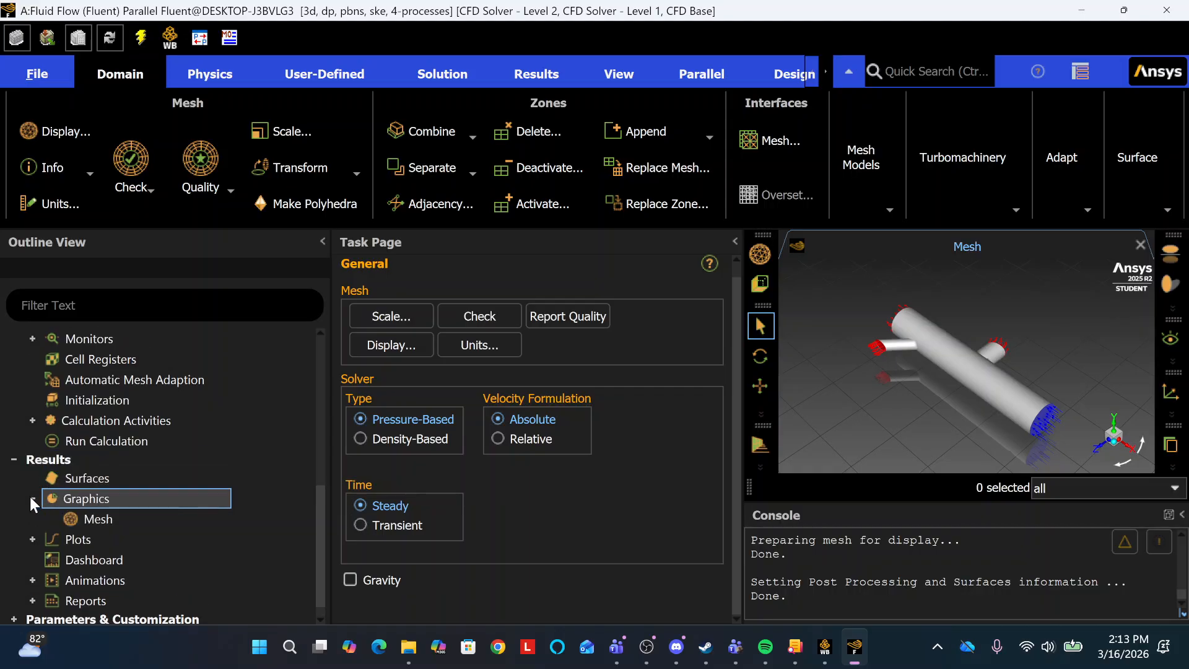
{"action": "left_click", "coordinate": [30, 496]}
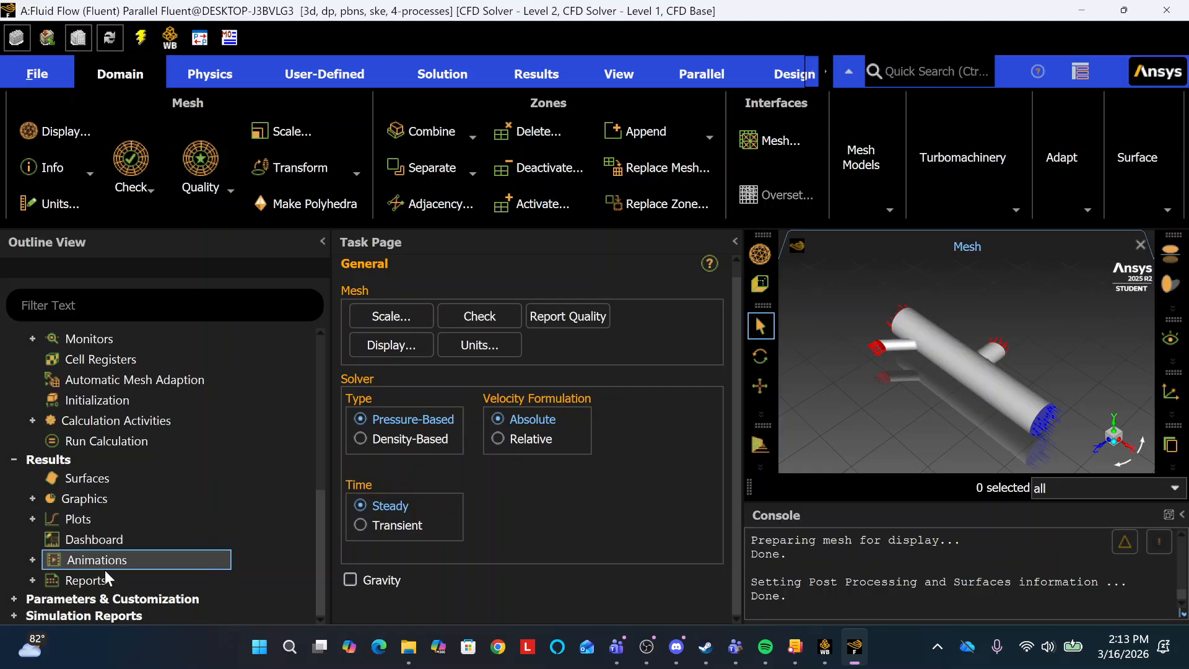
Look over the General setup once more and quit Fluent, returning to the Workbench project.
{"action": "scroll", "coordinate": [224, 507], "scroll_direction": "up", "scroll_amount": 2}
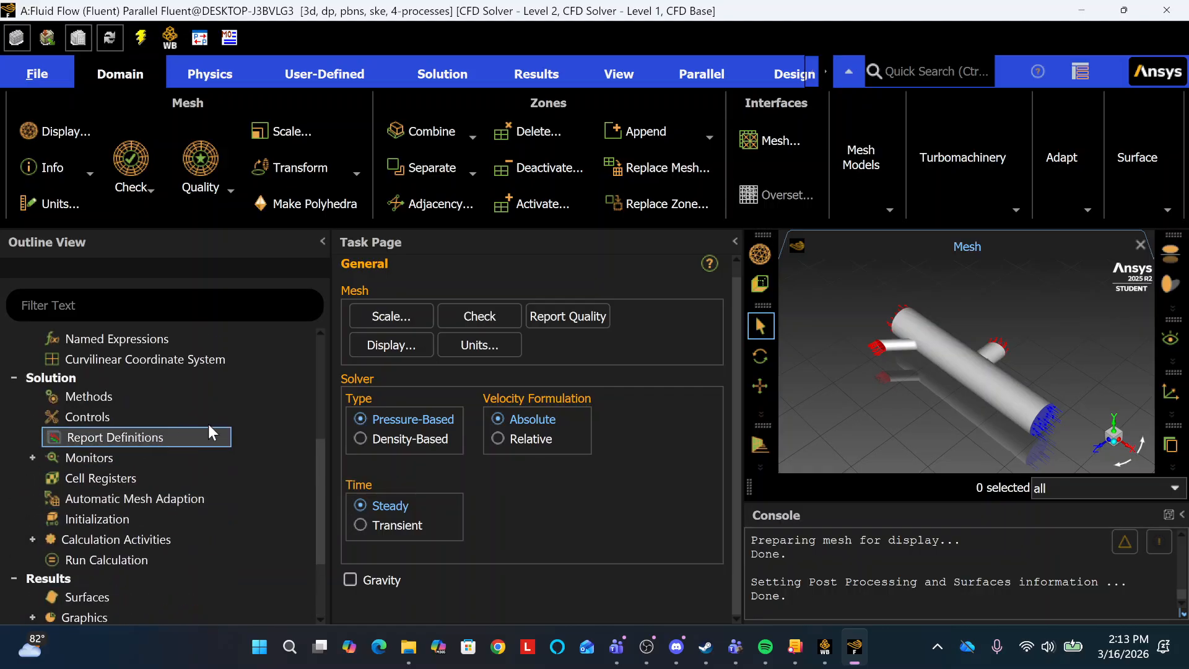
{"action": "scroll", "coordinate": [249, 427], "scroll_direction": "up", "scroll_amount": 4}
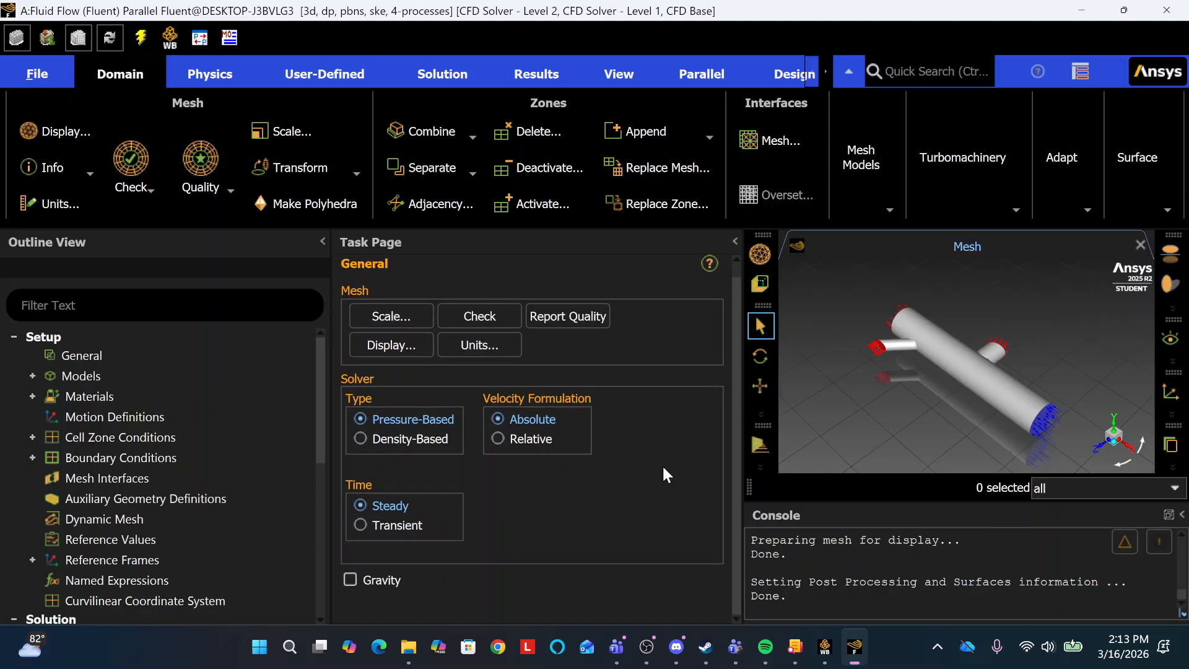
{"action": "scroll", "coordinate": [666, 475], "scroll_direction": "up", "scroll_amount": 1}
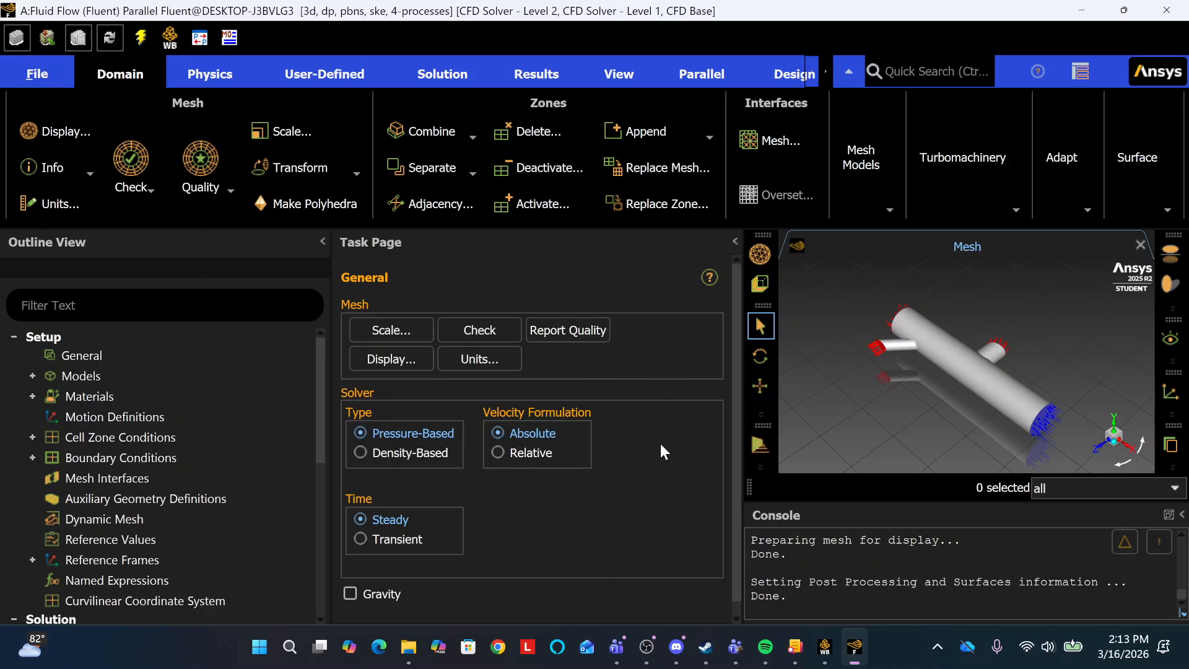
{"action": "scroll", "coordinate": [663, 452], "scroll_direction": "down", "scroll_amount": 1}
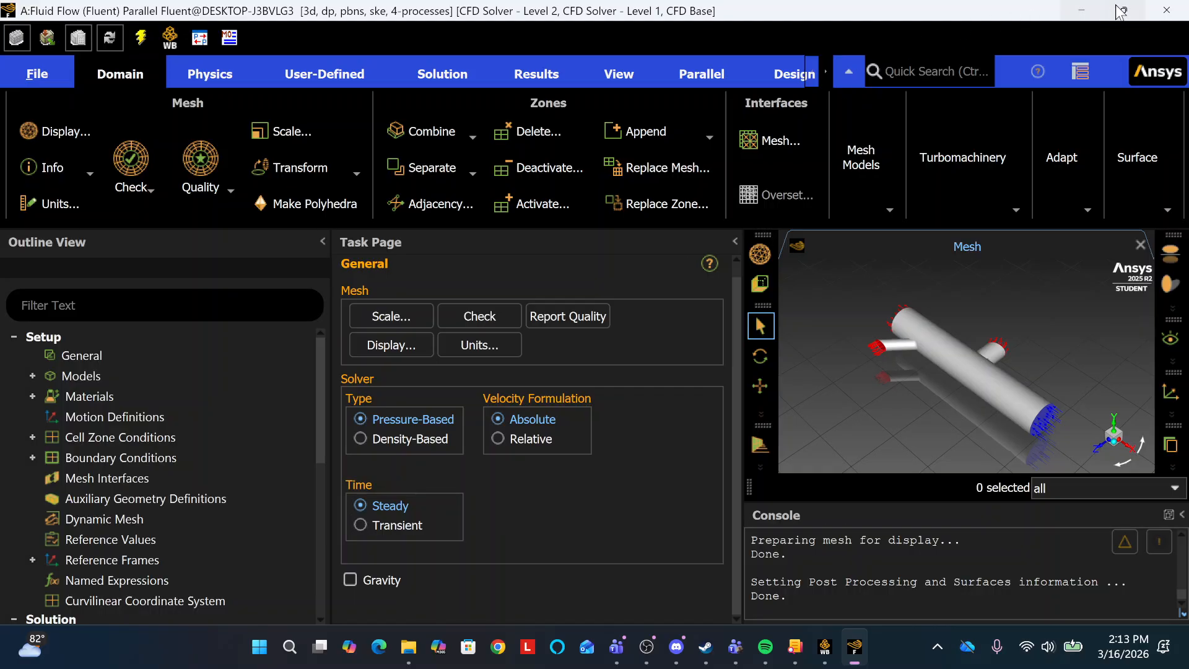
{"action": "left_click", "coordinate": [1168, 10]}
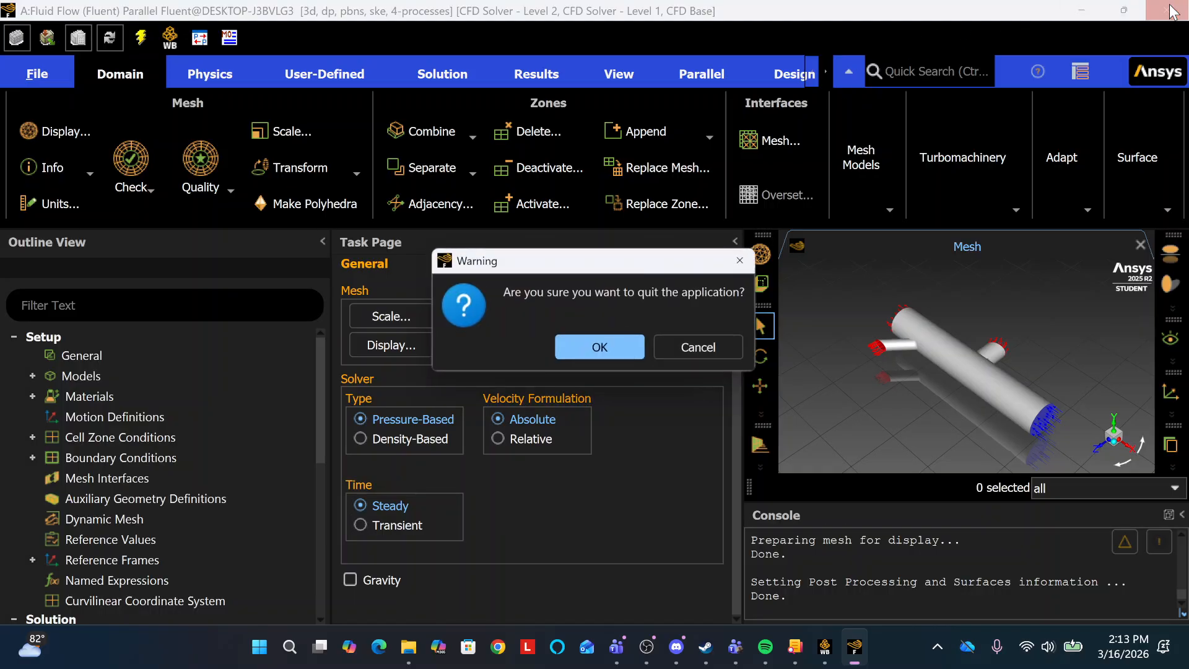
{"action": "left_click", "coordinate": [617, 349]}
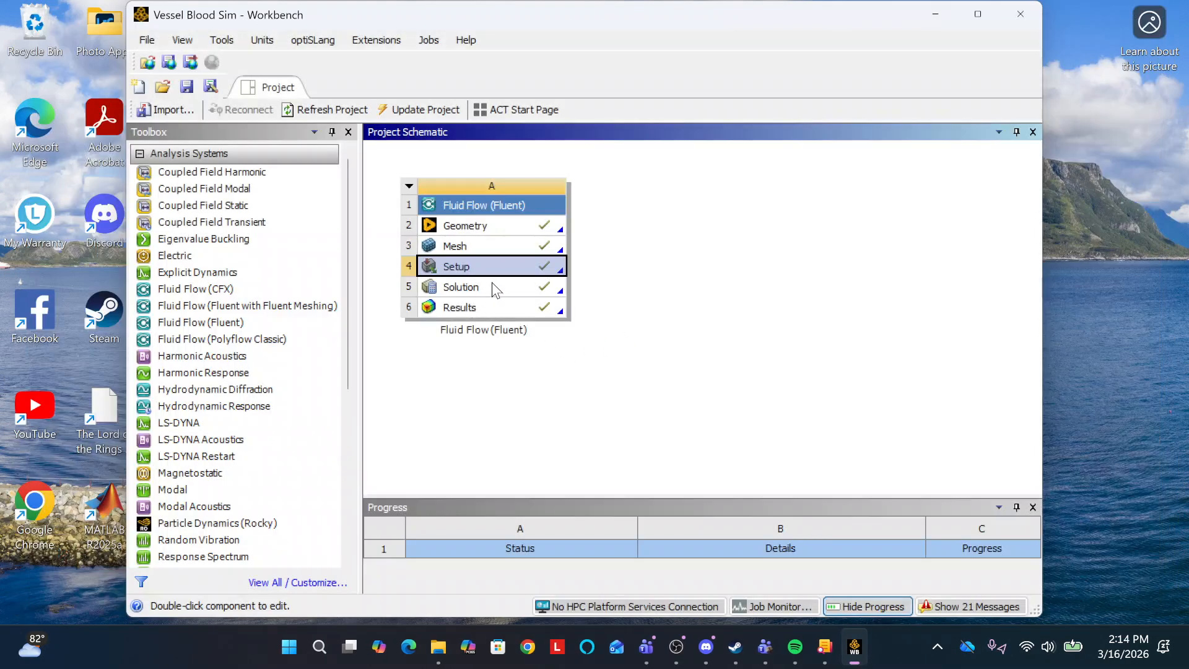
Open the Results component in a maximized CFD-Post window and hide Streamline 1 and Volume Rendering 1.
{"action": "double_click", "coordinate": [503, 305]}
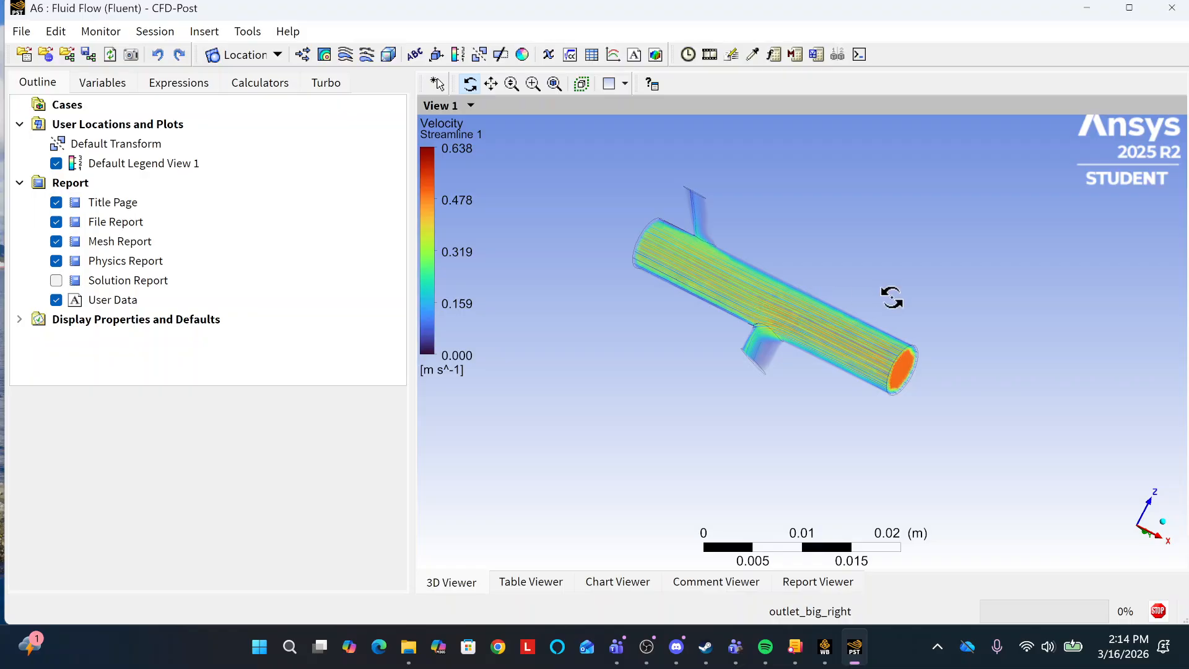
{"action": "left_click", "coordinate": [1129, 7]}
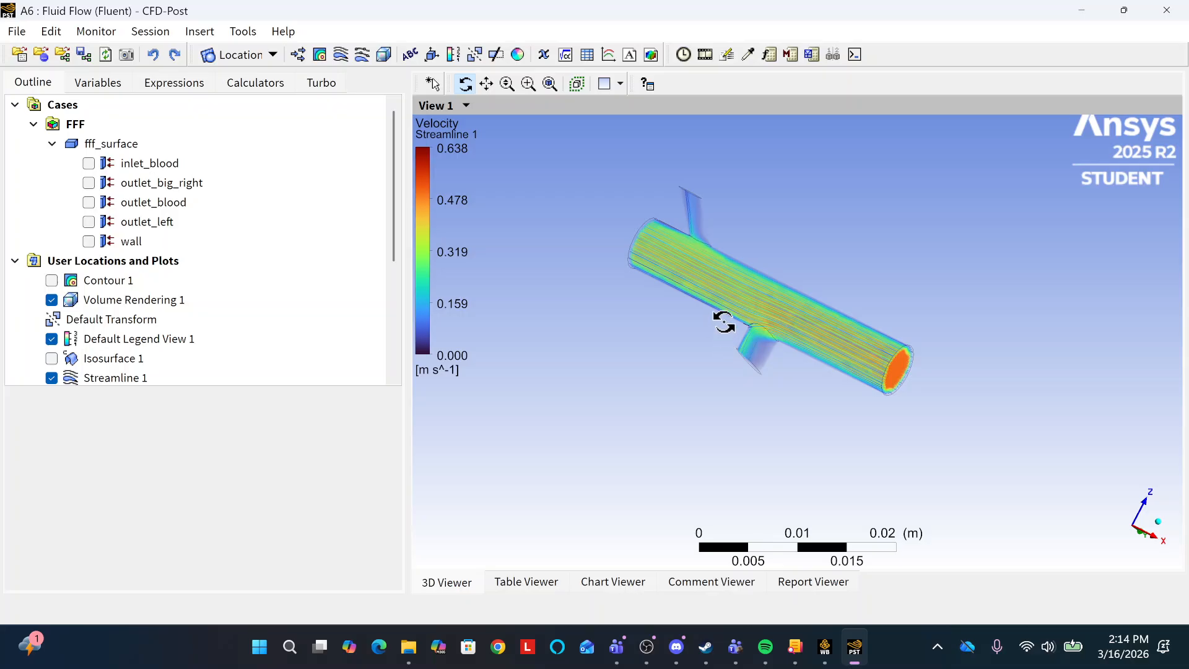
{"action": "scroll", "coordinate": [177, 292], "scroll_direction": "down", "scroll_amount": 2}
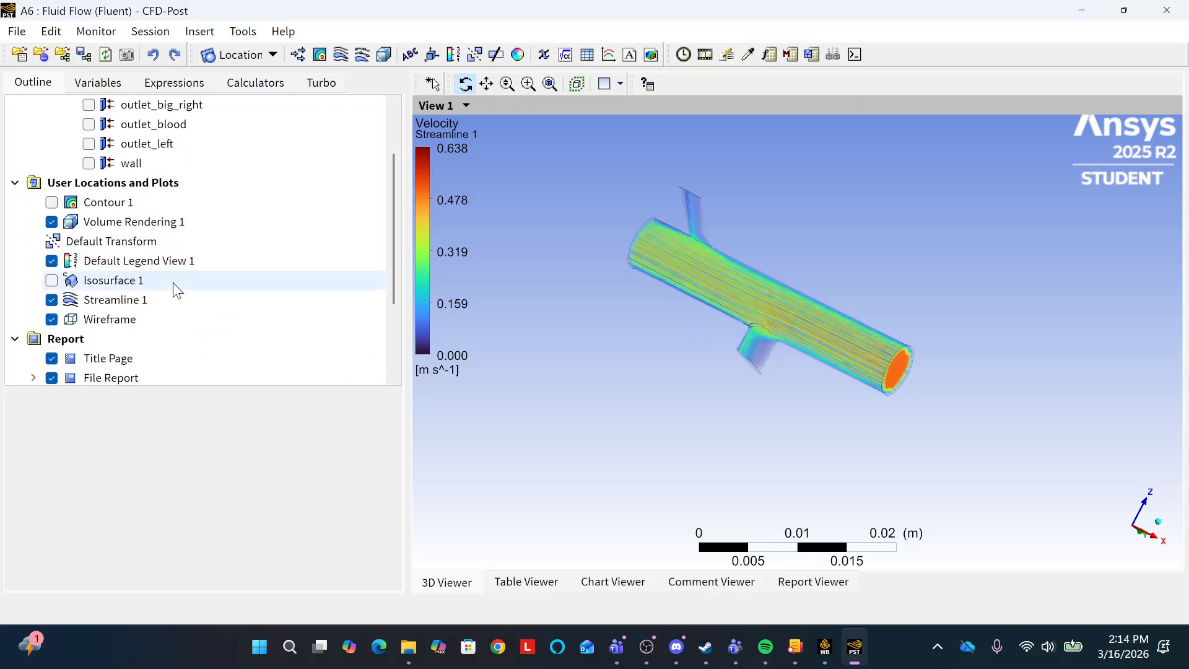
{"action": "left_click", "coordinate": [50, 300]}
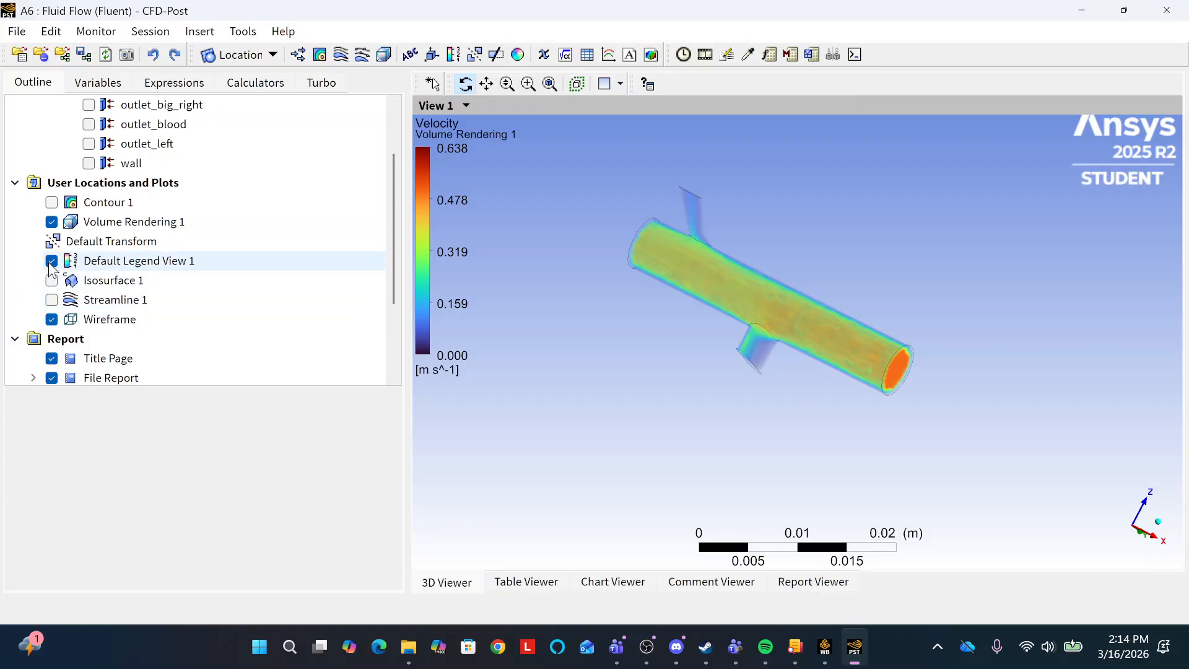
{"action": "left_click", "coordinate": [52, 222]}
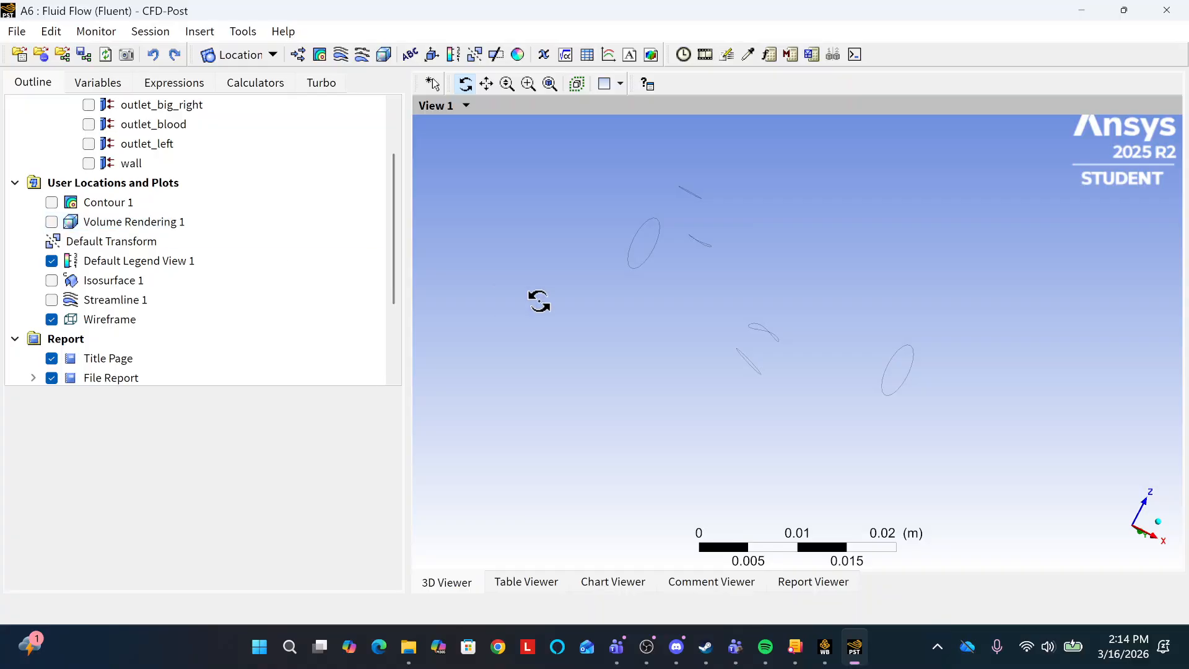
Display Contour 1 and inspect the pressure distribution along the vessel and its branches from several angles.
{"action": "mouse_move", "coordinate": [762, 297]}
{"action": "left_mouse_down"}
{"action": "mouse_move", "coordinate": [751, 359]}
{"action": "mouse_move", "coordinate": [775, 228]}
{"action": "mouse_move", "coordinate": [774, 285]}
{"action": "left_mouse_up"}
{"action": "scroll", "coordinate": [235, 263], "scroll_direction": "up", "scroll_amount": 2}
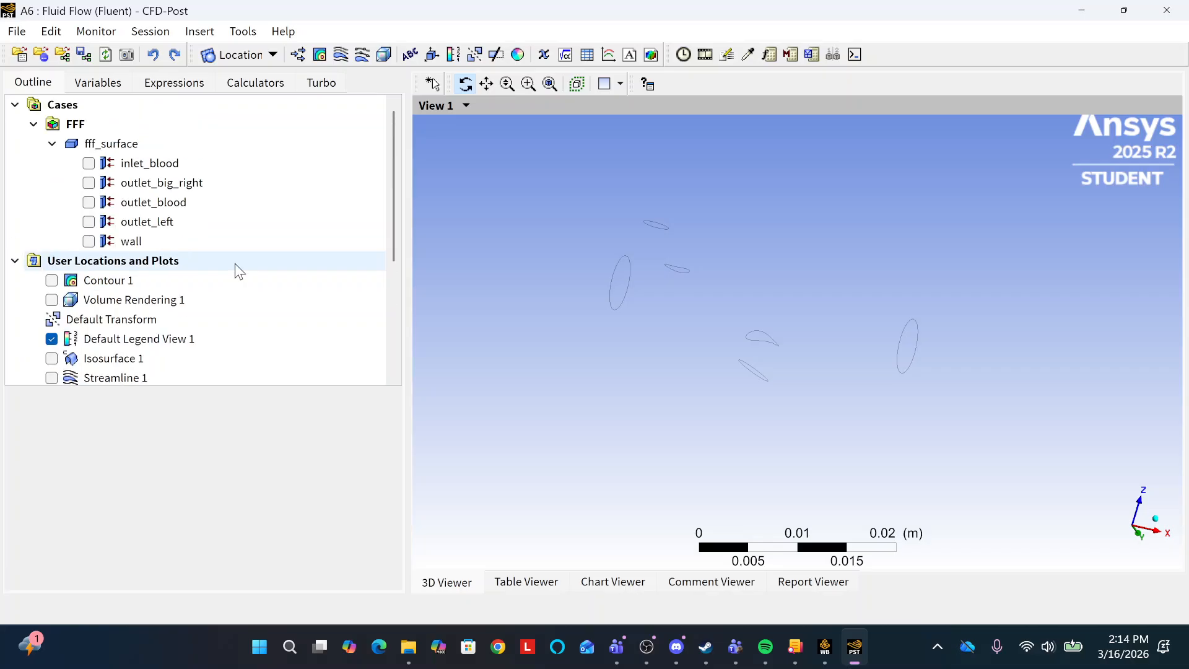
{"action": "left_click", "coordinate": [51, 281]}
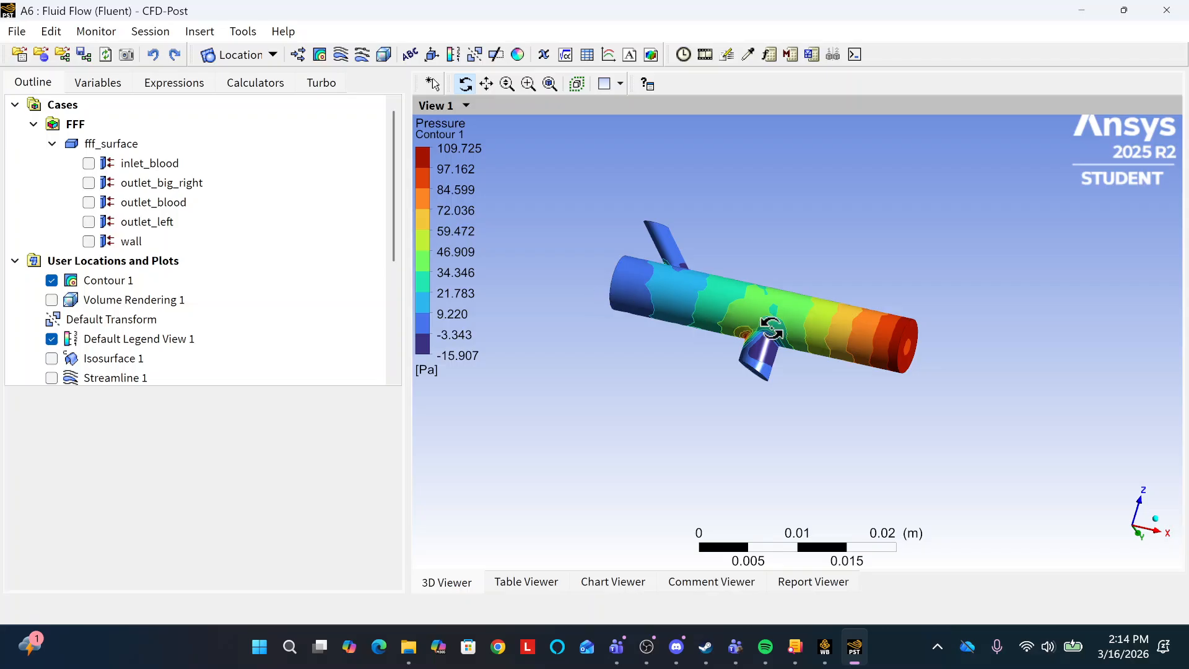
{"action": "left_click_drag", "start_coordinate": [782, 332], "coordinate": [953, 393]}
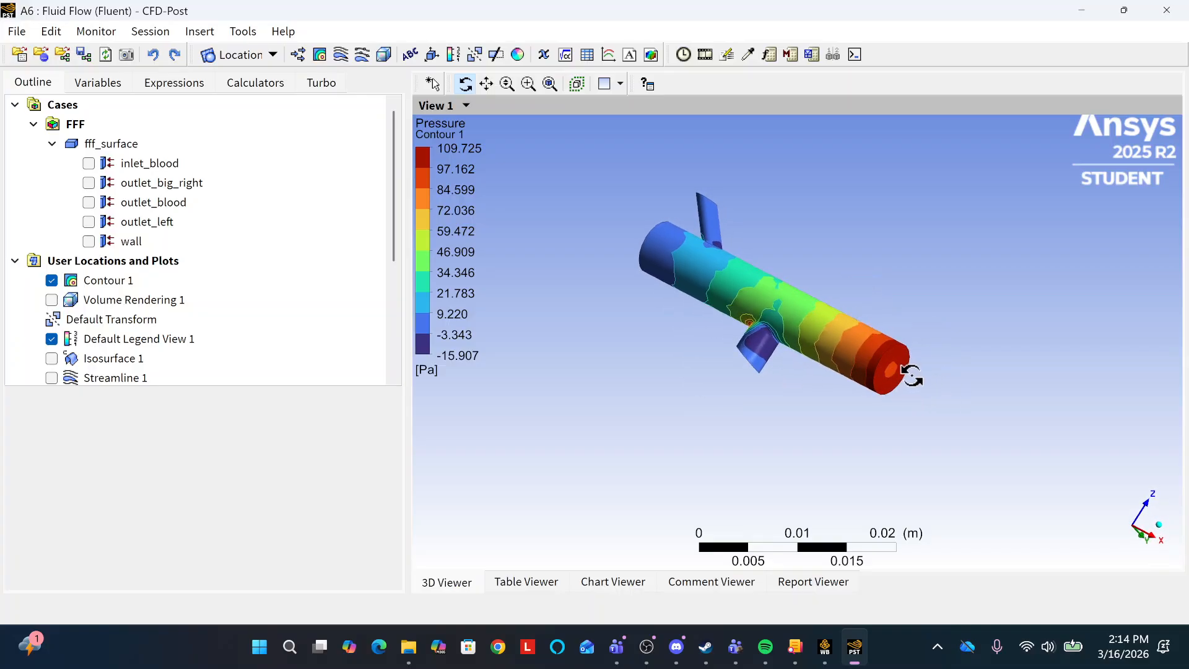
{"action": "mouse_move", "coordinate": [797, 327]}
{"action": "left_mouse_down"}
{"action": "mouse_move", "coordinate": [823, 332]}
{"action": "mouse_move", "coordinate": [784, 321]}
{"action": "left_mouse_up"}
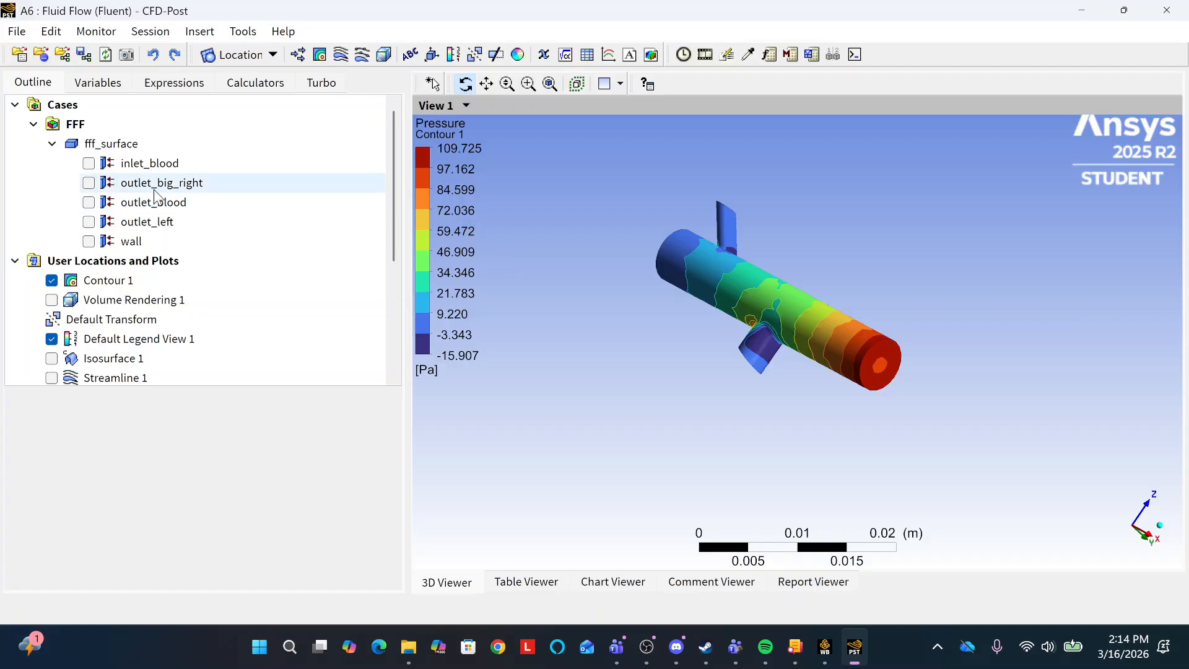
Hide Contour 1 and briefly display the inlet_blood, outlet_blood and wall boundaries one at a time.
{"action": "left_click", "coordinate": [51, 281]}
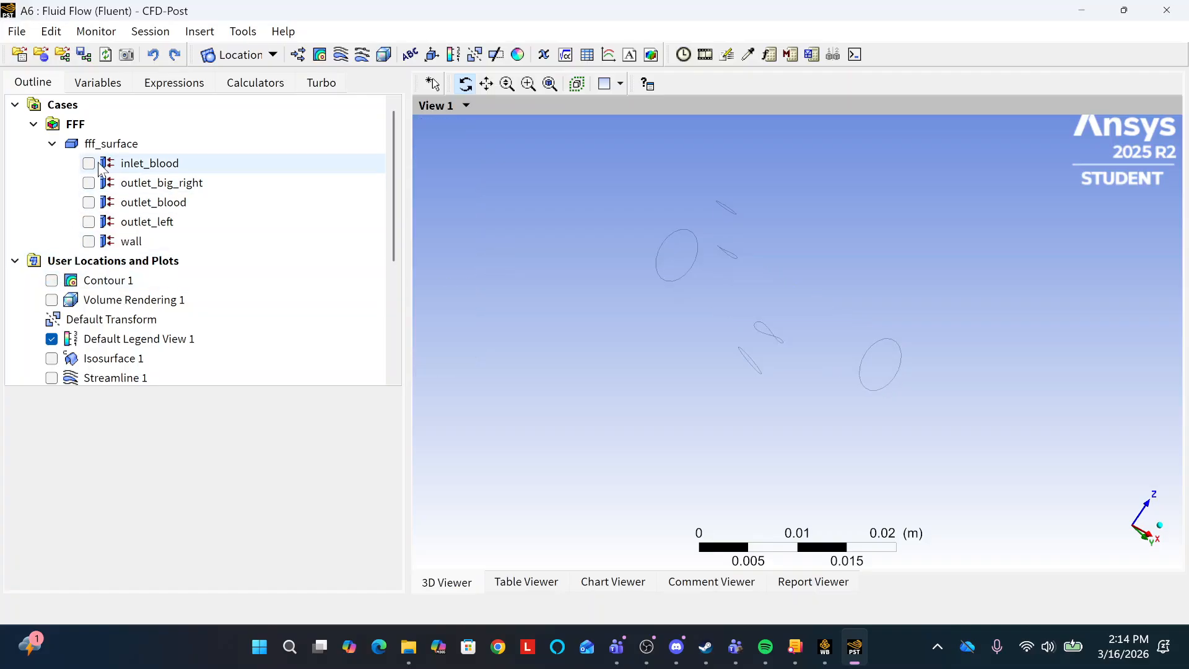
{"action": "left_click", "coordinate": [88, 164]}
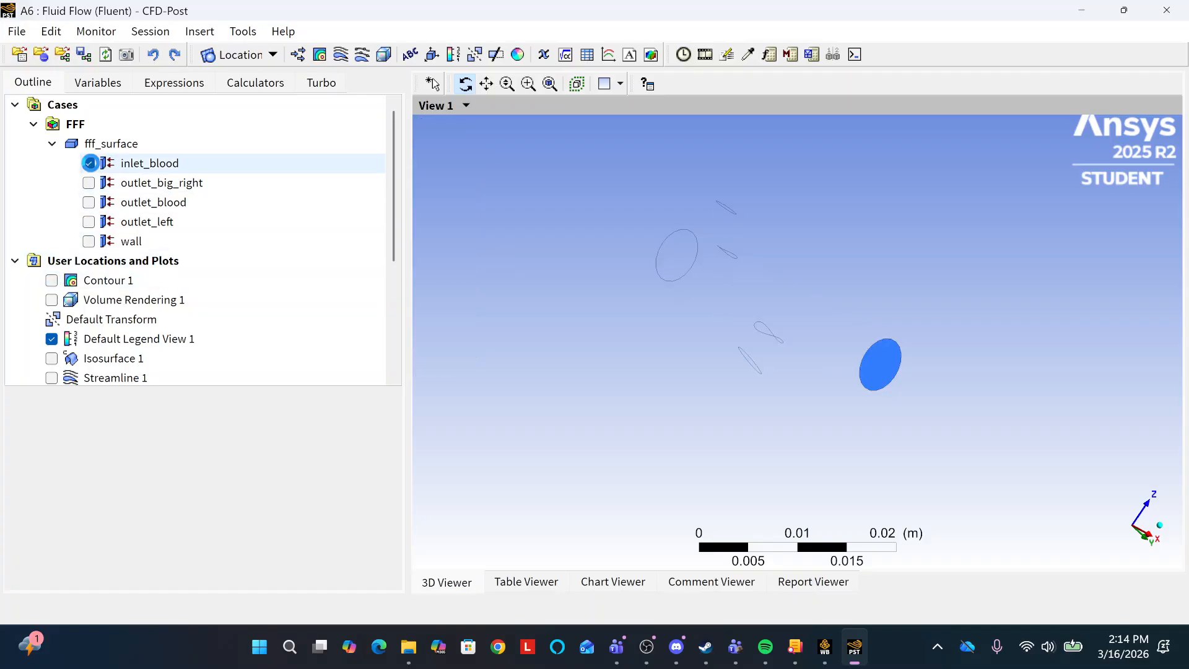
{"action": "left_click", "coordinate": [89, 164]}
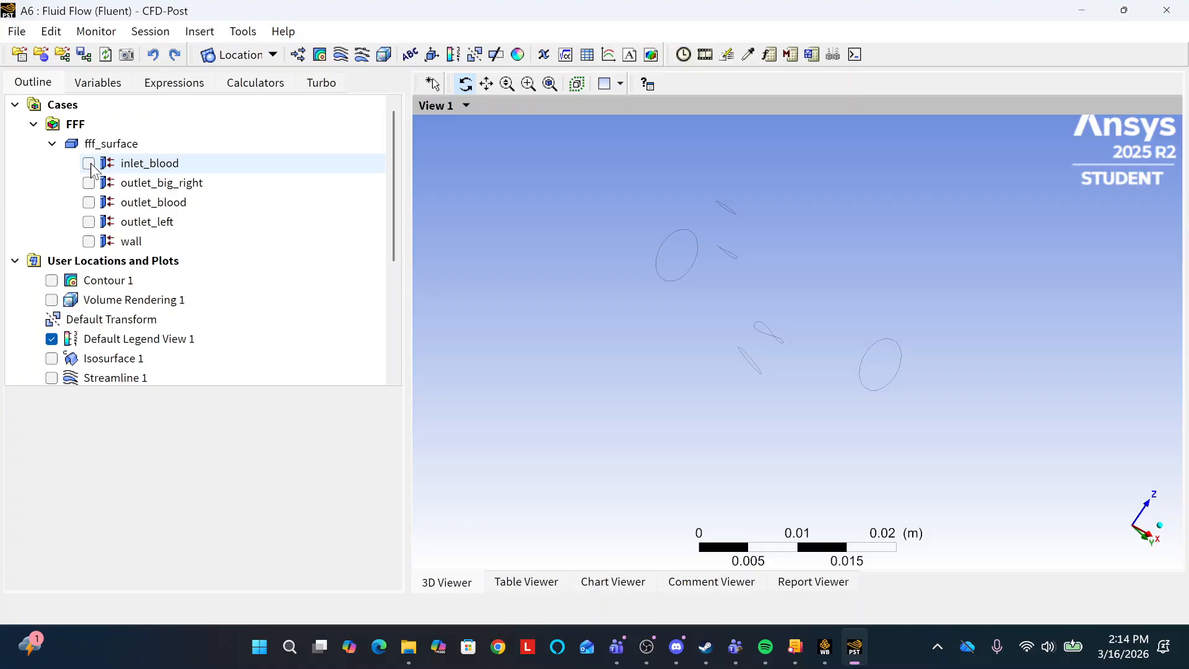
{"action": "left_click", "coordinate": [90, 202]}
{"action": "left_click", "coordinate": [90, 203]}
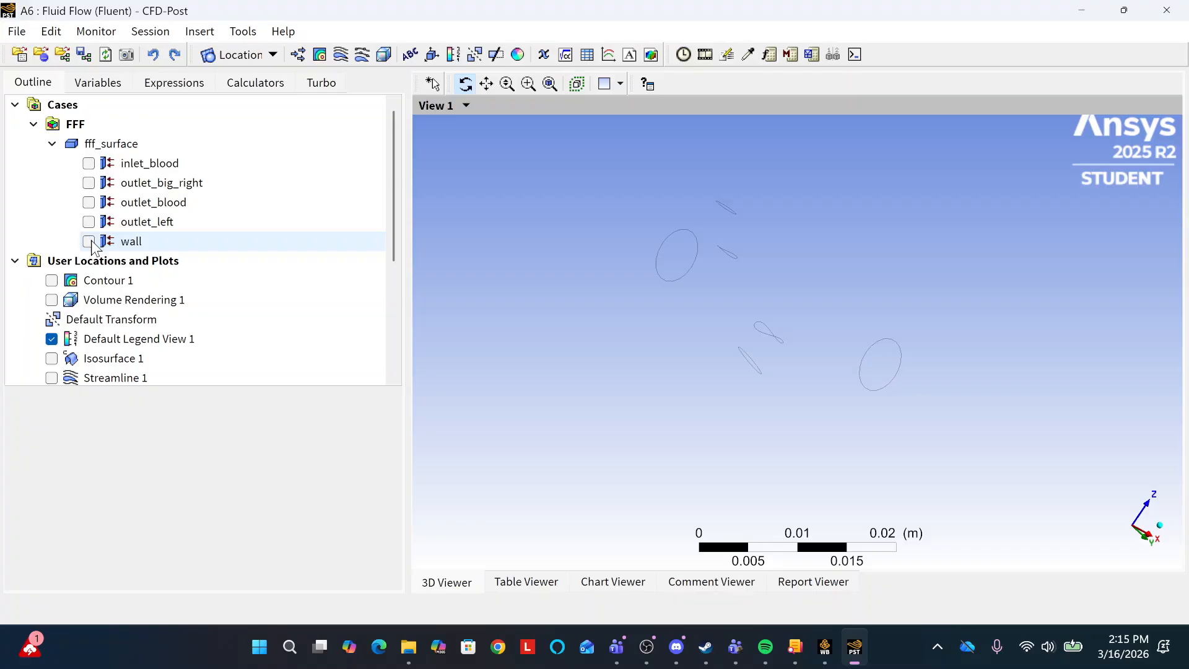
{"action": "left_click", "coordinate": [90, 243]}
{"action": "left_click", "coordinate": [91, 241]}
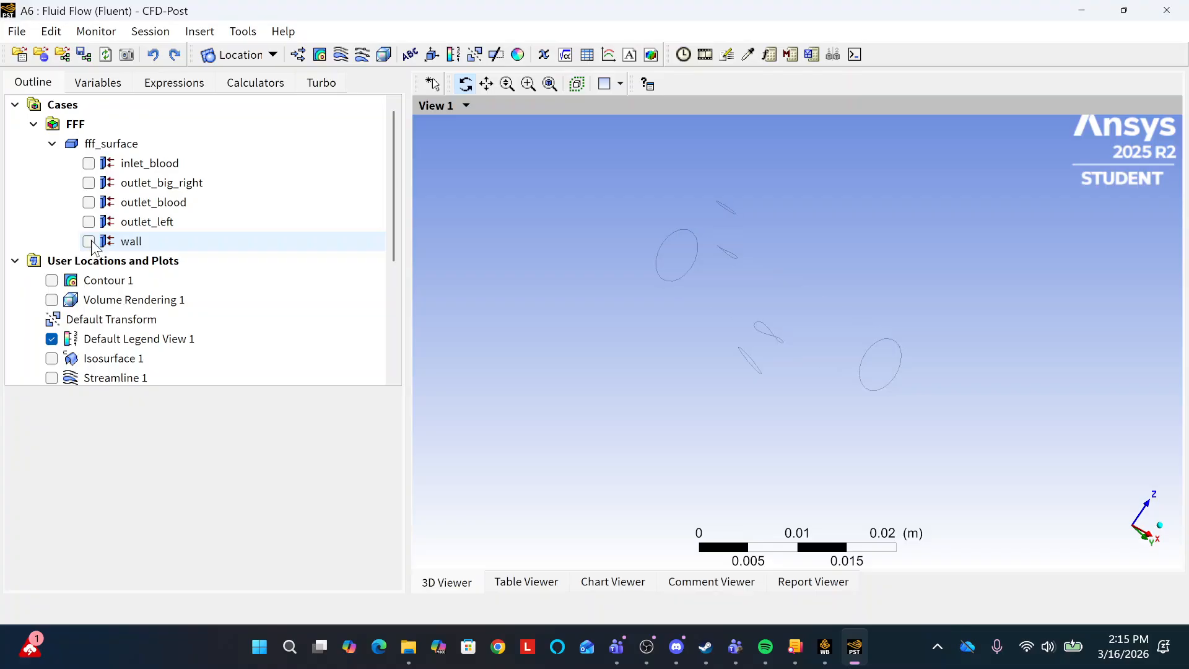
Display Contour 1, inspect the pressure distribution on the vessel and its branches from different sides, and hide it again.
{"action": "left_click", "coordinate": [51, 281]}
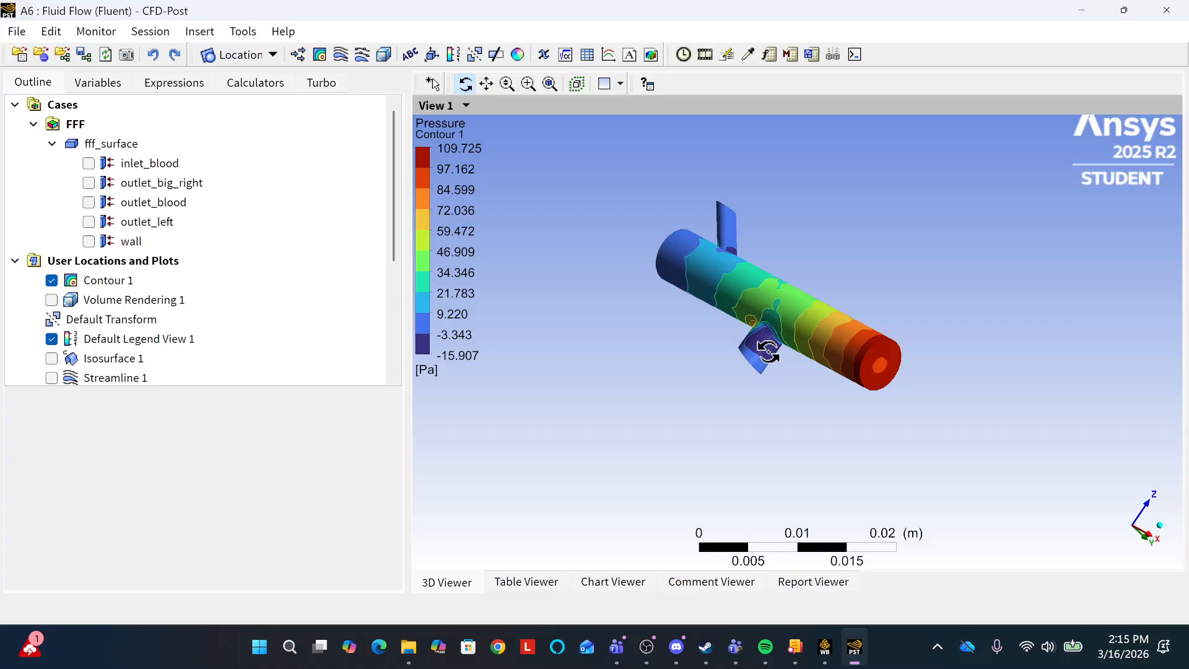
{"action": "left_click_drag", "start_coordinate": [765, 347], "coordinate": [889, 343]}
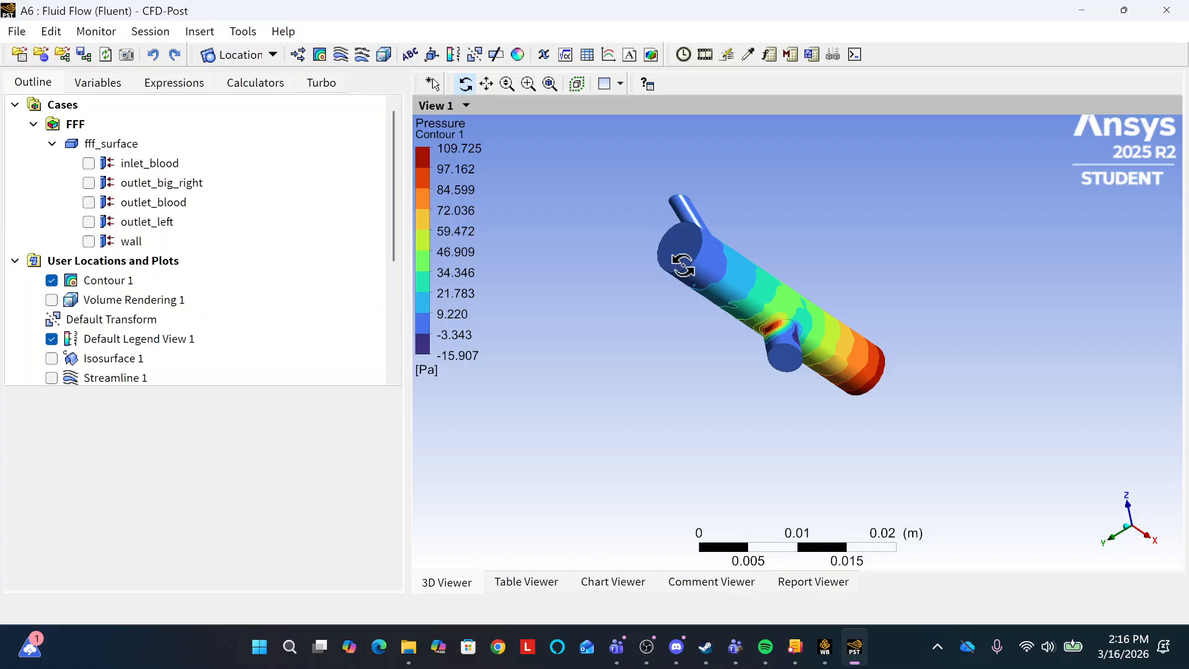
{"action": "left_click_drag", "start_coordinate": [797, 333], "coordinate": [675, 324]}
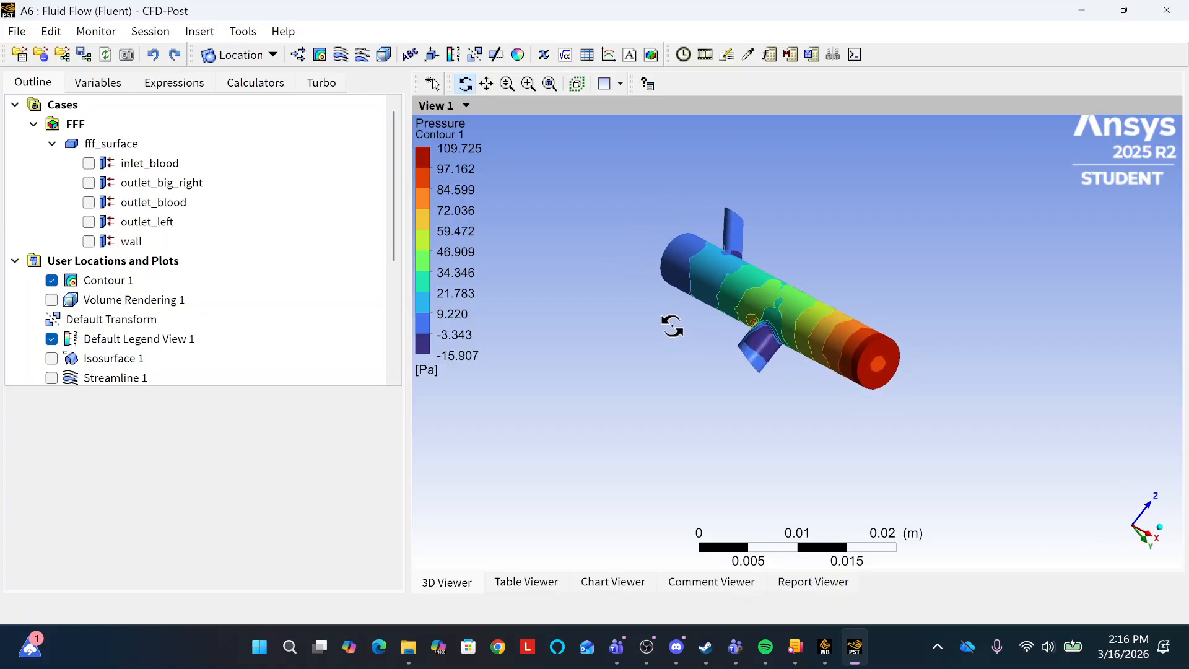
{"action": "left_click", "coordinate": [52, 282]}
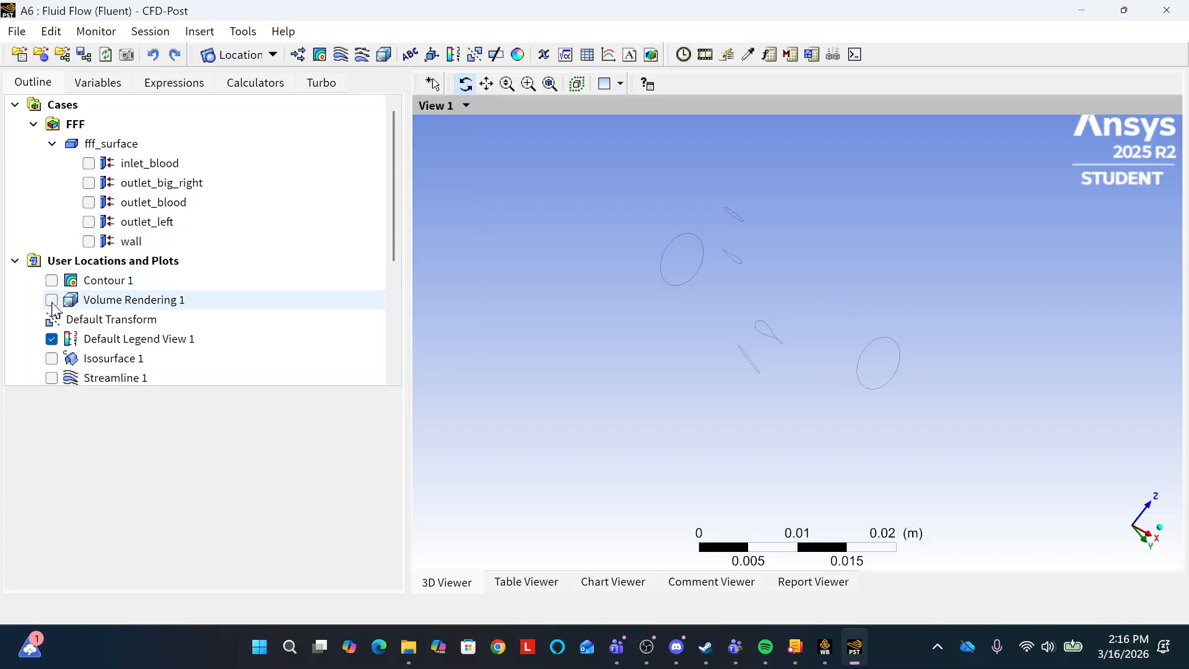
Display Volume Rendering 1 and examine the velocity distribution end-on across the main vessel's cross-section.
{"action": "left_click", "coordinate": [52, 301]}
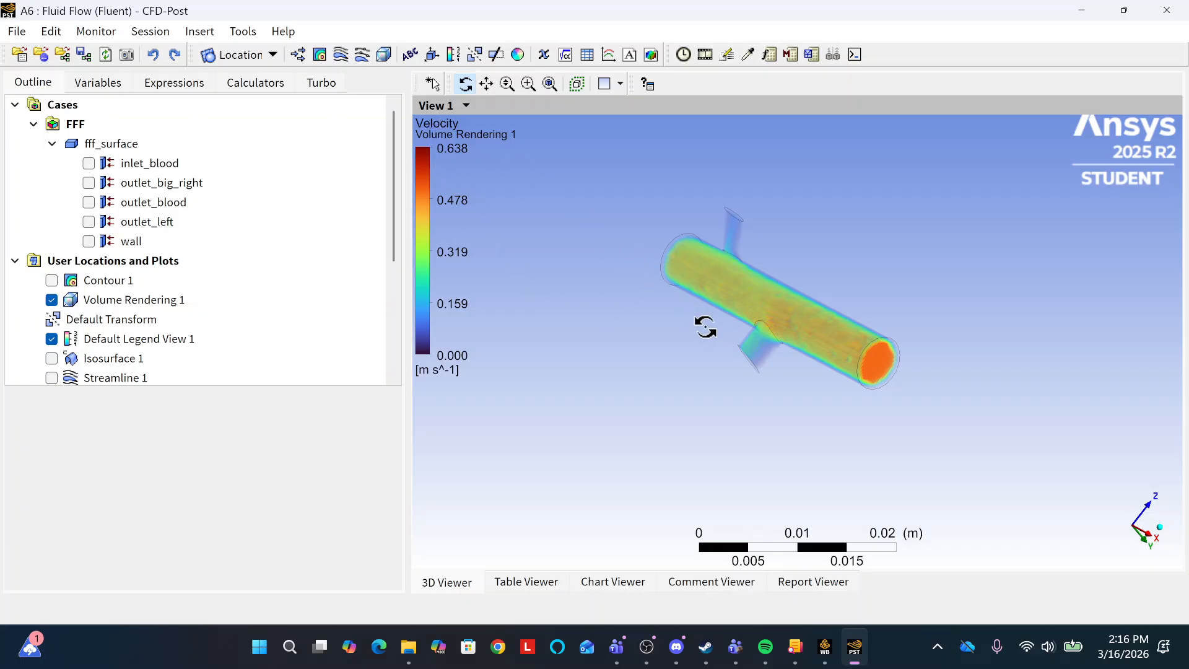
{"action": "left_click_drag", "start_coordinate": [810, 372], "coordinate": [991, 379]}
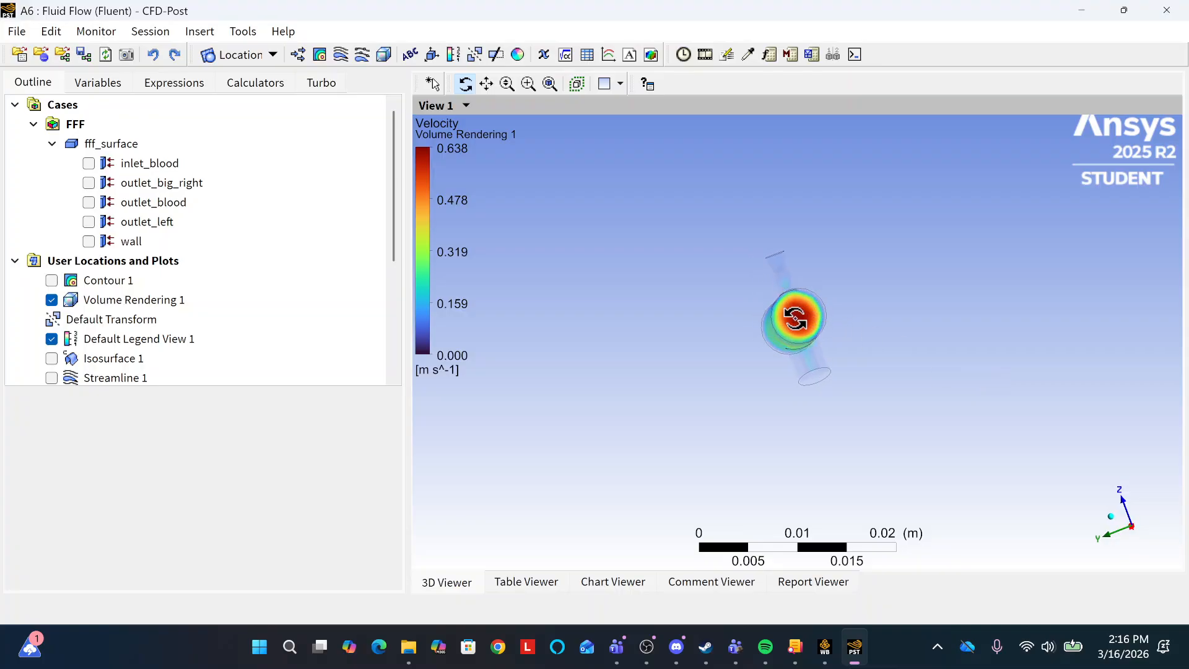
{"action": "scroll", "coordinate": [795, 318], "scroll_direction": "up", "scroll_amount": 5}
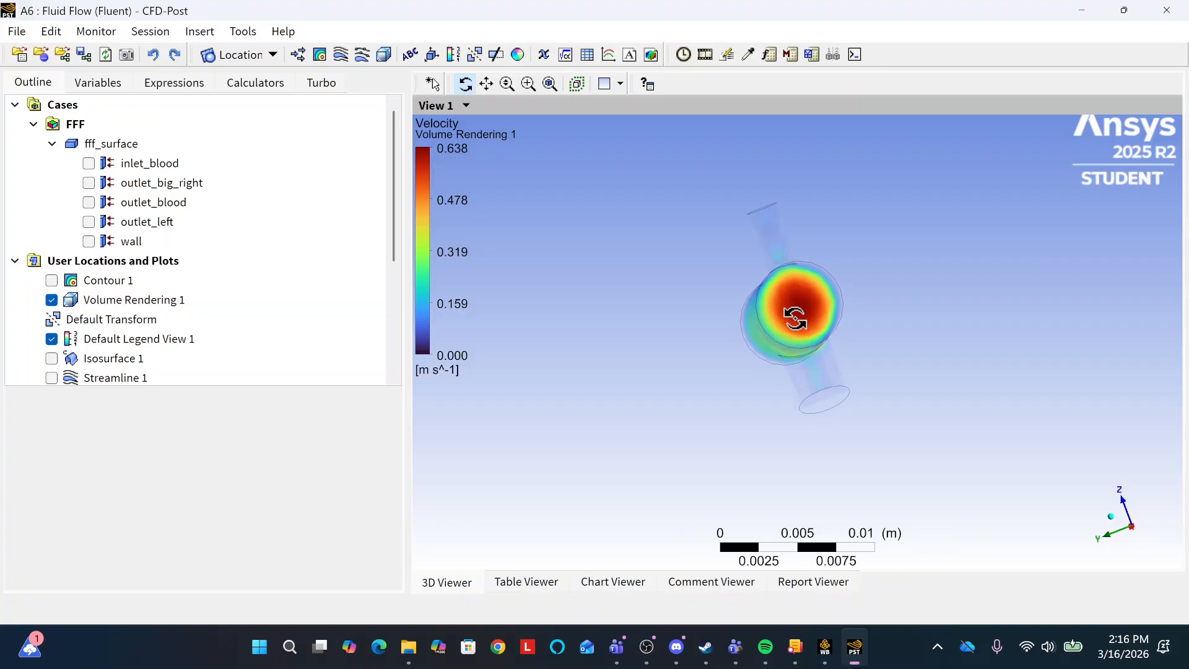
{"action": "scroll", "coordinate": [795, 318], "scroll_direction": "up", "scroll_amount": 3}
{"action": "mouse_move", "coordinate": [853, 293]}
{"action": "left_mouse_down"}
{"action": "mouse_move", "coordinate": [845, 310]}
{"action": "mouse_move", "coordinate": [855, 299]}
{"action": "left_mouse_up"}
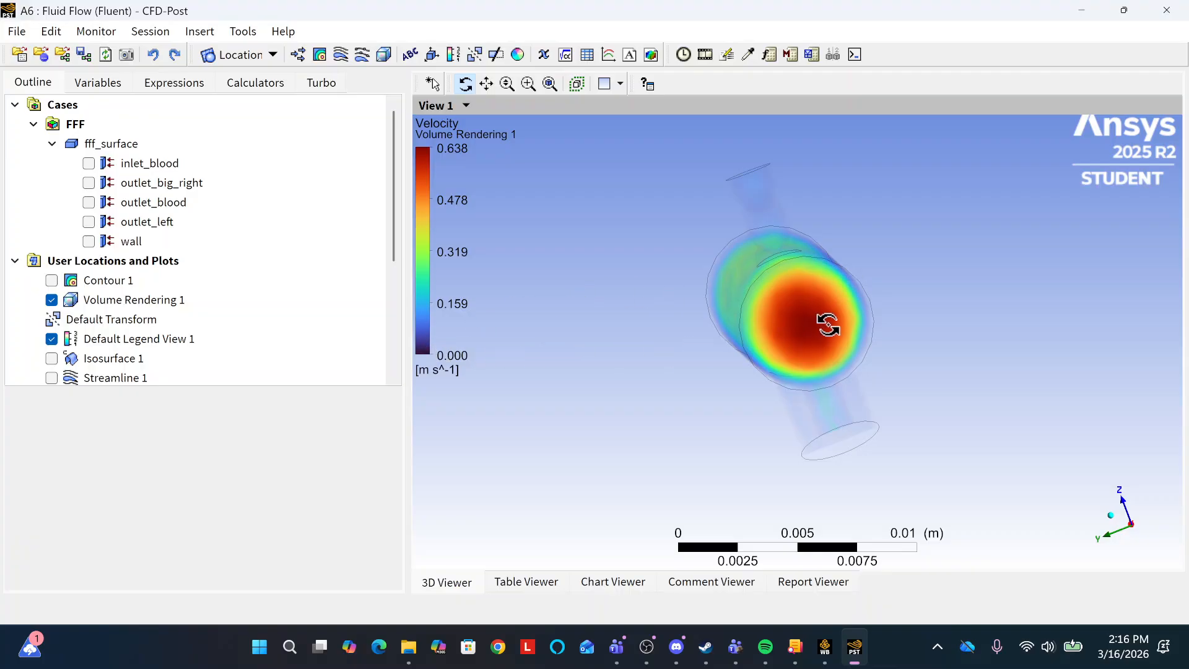
{"action": "mouse_move", "coordinate": [830, 323]}
{"action": "left_mouse_down"}
{"action": "mouse_move", "coordinate": [808, 324]}
{"action": "mouse_move", "coordinate": [828, 323]}
{"action": "left_mouse_up"}
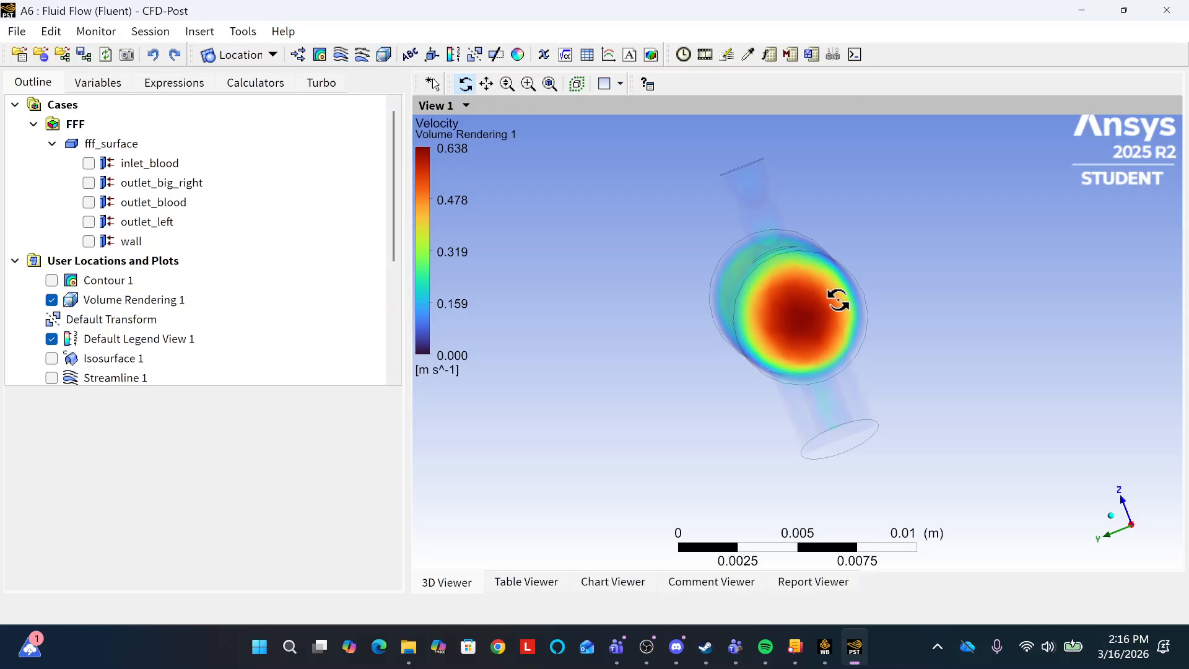
Examine the velocity volume rendering along the main vessel and around the side branch junctions from several angles.
{"action": "left_click_drag", "start_coordinate": [838, 300], "coordinate": [693, 321]}
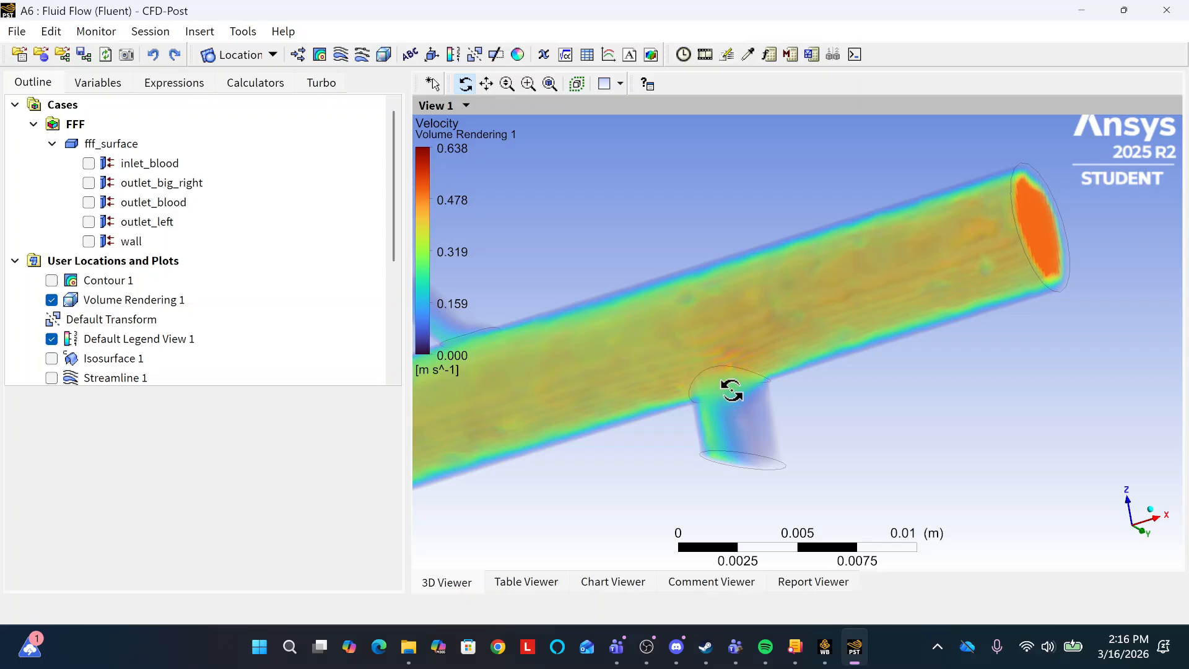
{"action": "left_click_drag", "start_coordinate": [733, 407], "coordinate": [761, 401]}
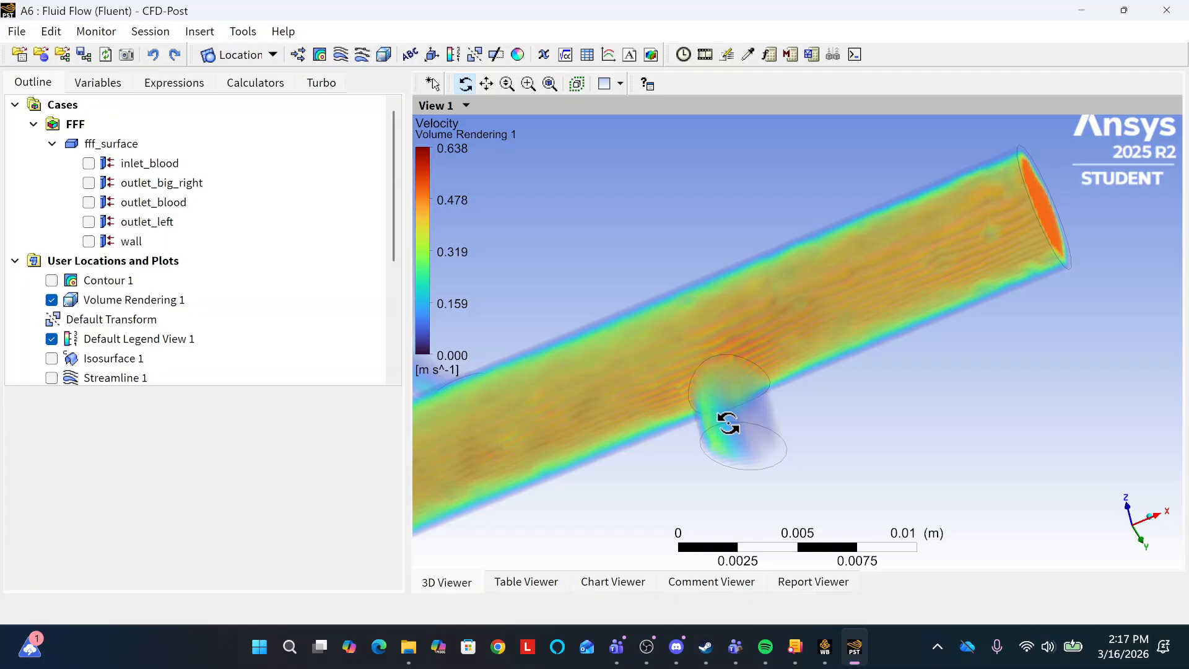
{"action": "left_click_drag", "start_coordinate": [696, 347], "coordinate": [817, 394]}
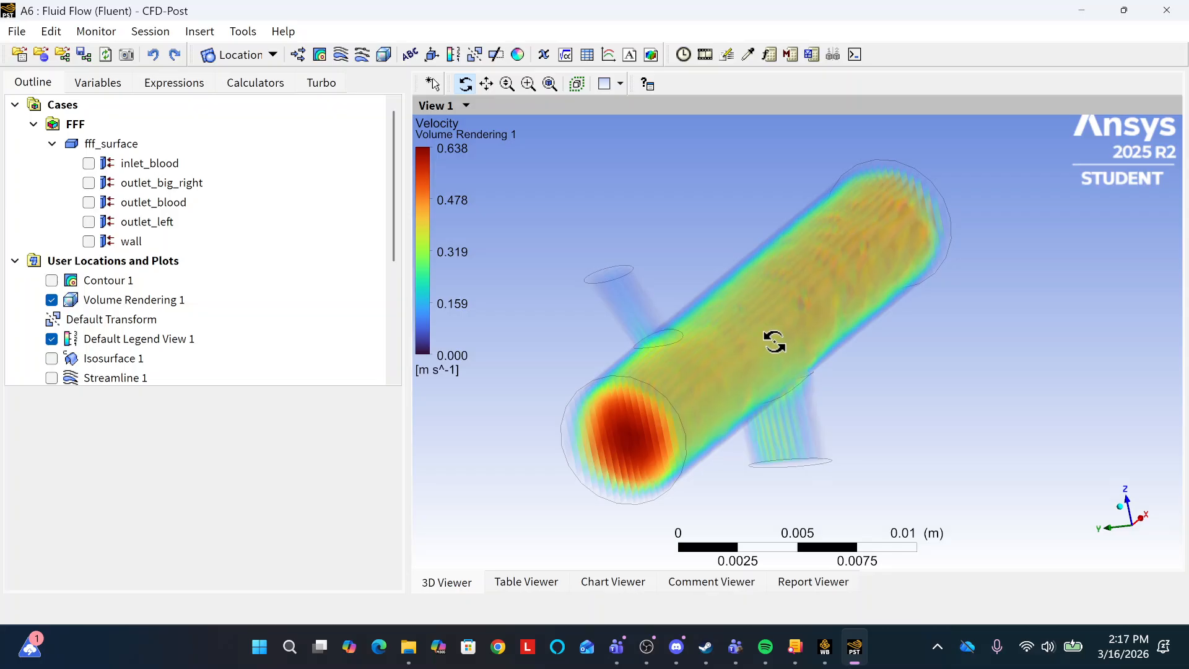
{"action": "left_click_drag", "start_coordinate": [774, 342], "coordinate": [615, 379]}
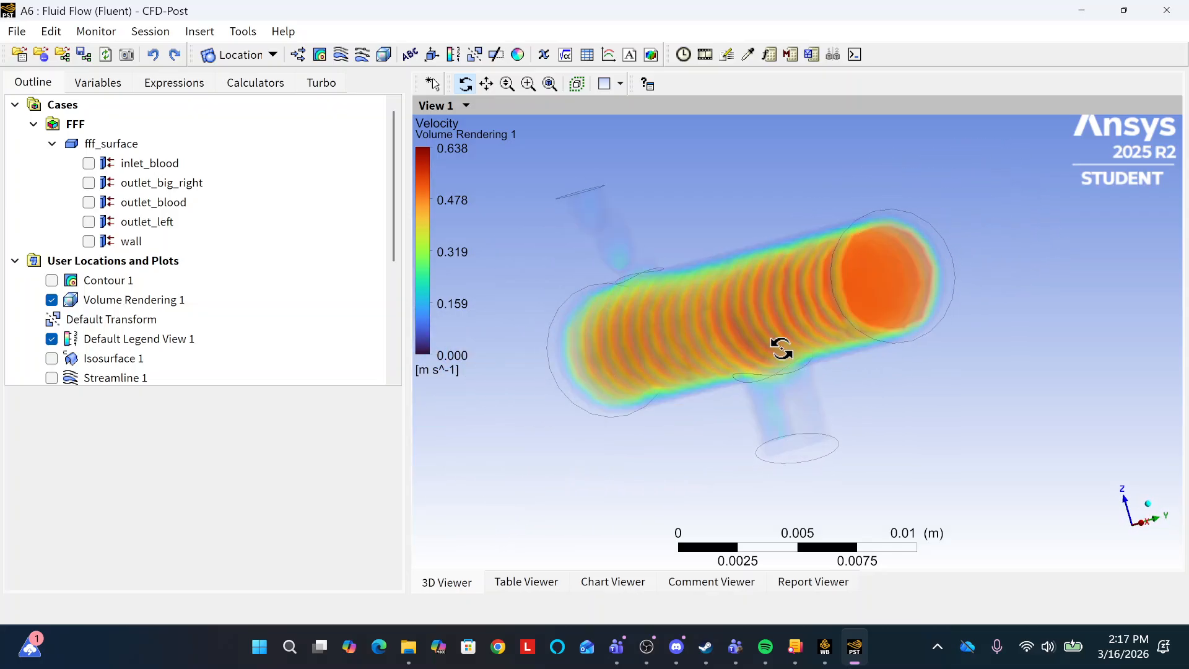
{"action": "scroll", "coordinate": [782, 348], "scroll_direction": "down", "scroll_amount": 3}
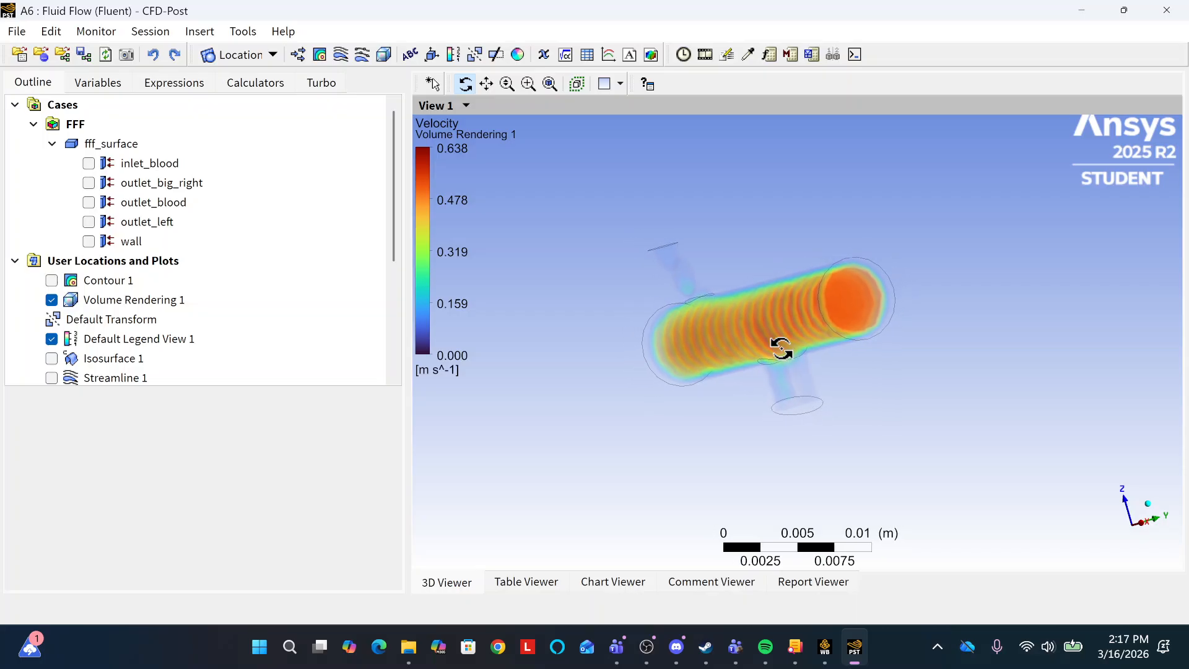
{"action": "scroll", "coordinate": [782, 349], "scroll_direction": "down", "scroll_amount": 1}
{"action": "left_click_drag", "start_coordinate": [785, 300], "coordinate": [815, 324]}
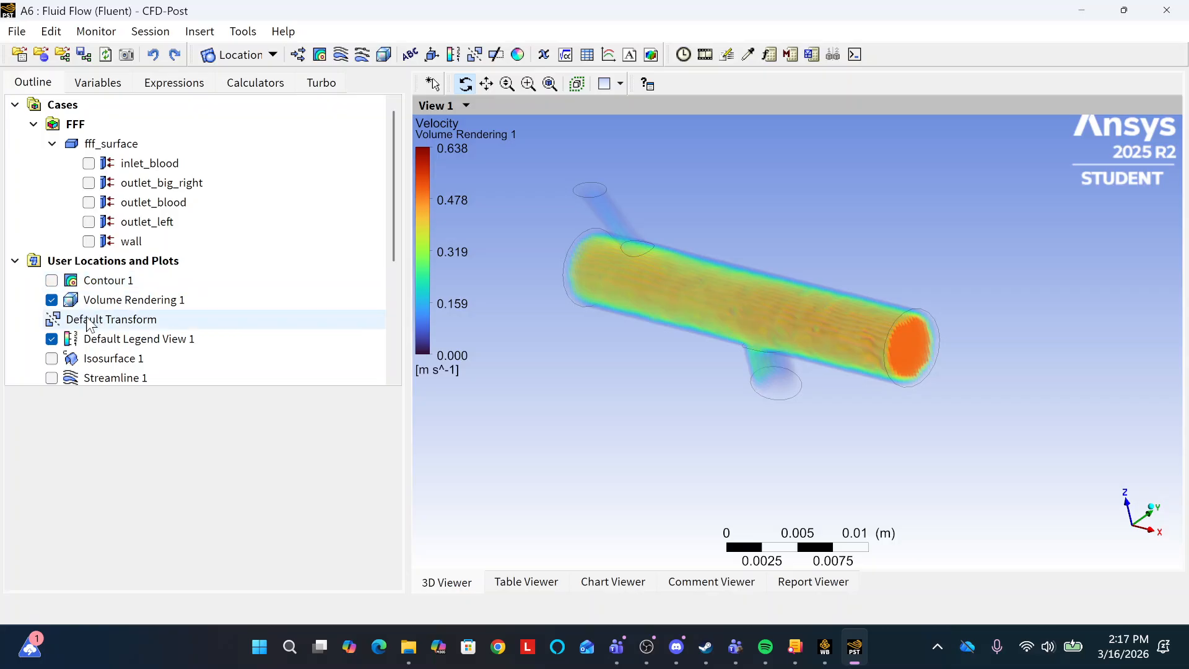
Overlay Streamline 1 on the volume rendering and inspect the combined velocity plot from another angle.
{"action": "scroll", "coordinate": [87, 322], "scroll_direction": "down", "scroll_amount": 2}
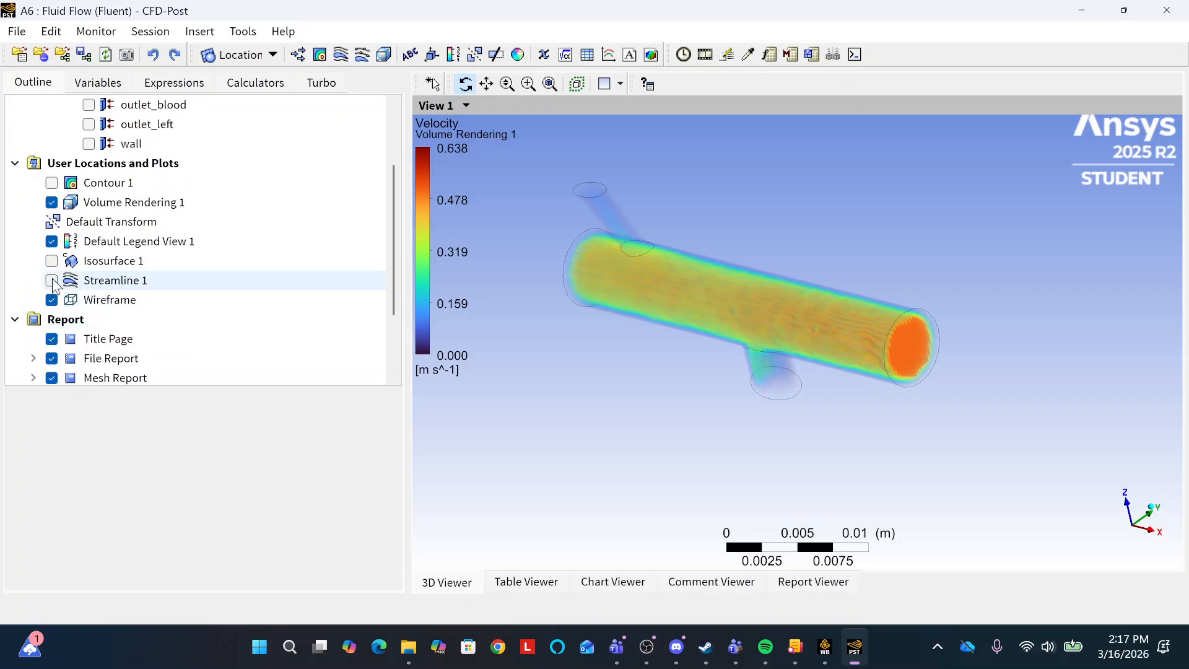
{"action": "left_click", "coordinate": [51, 281]}
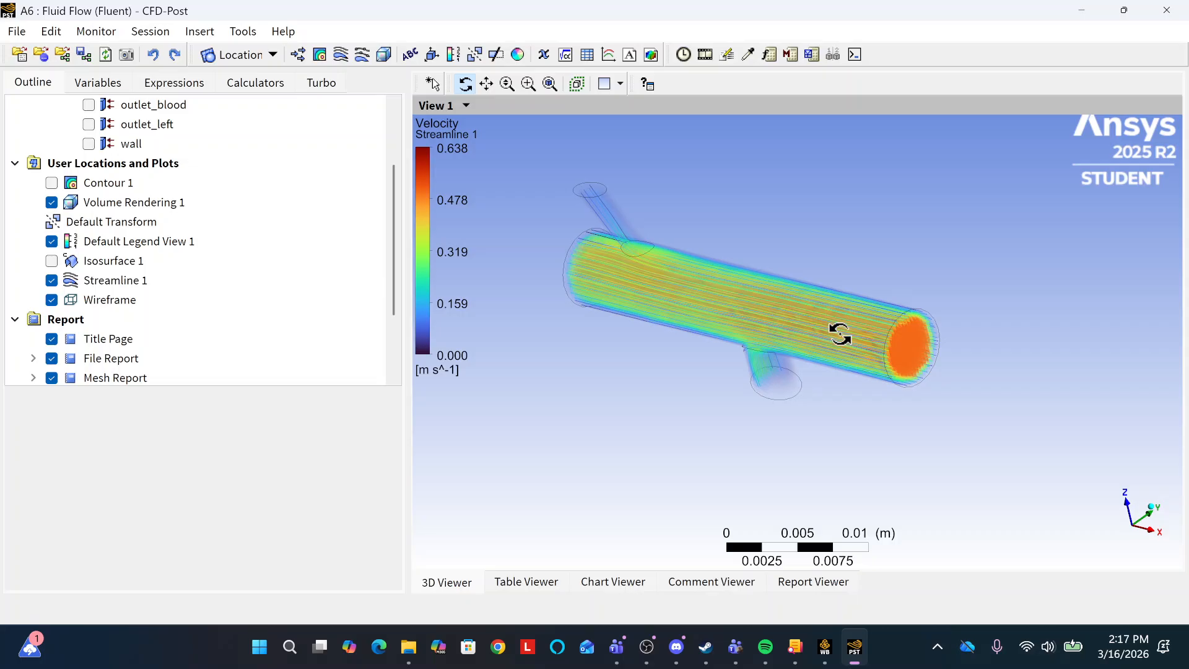
{"action": "left_click_drag", "start_coordinate": [841, 335], "coordinate": [802, 345]}
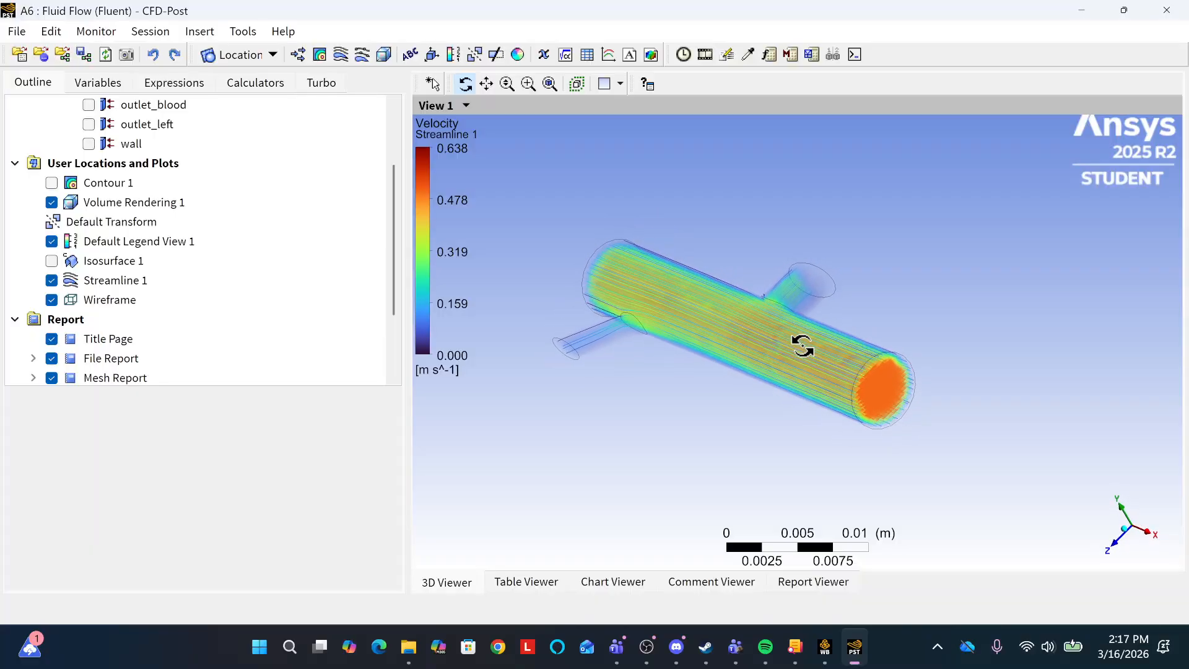
Hide Volume Rendering 1, briefly check Isosurface 1 on its own, and display only Streamline 1 with the wireframe.
{"action": "left_click", "coordinate": [52, 279]}
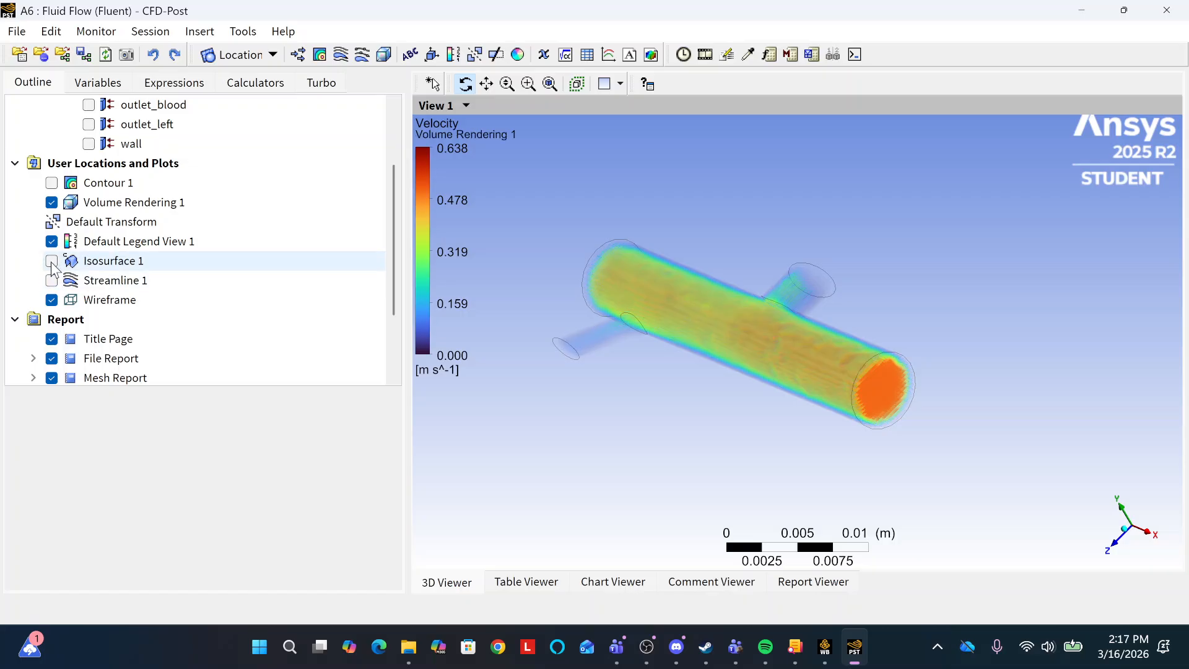
{"action": "left_click", "coordinate": [52, 261]}
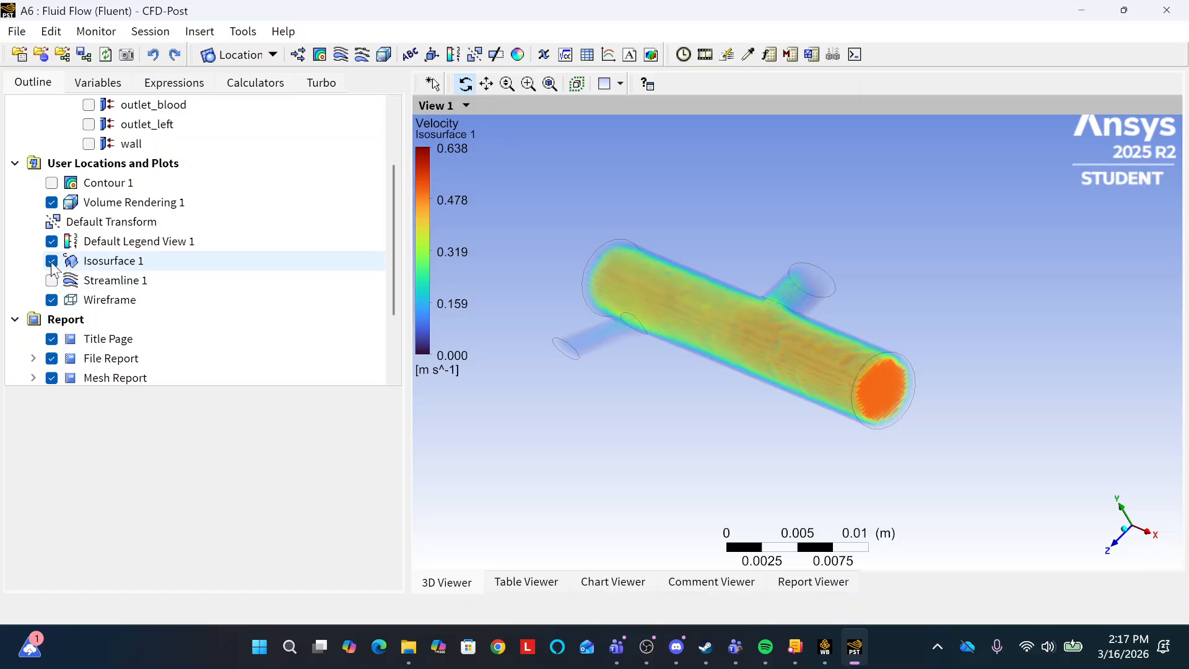
{"action": "left_click", "coordinate": [52, 203]}
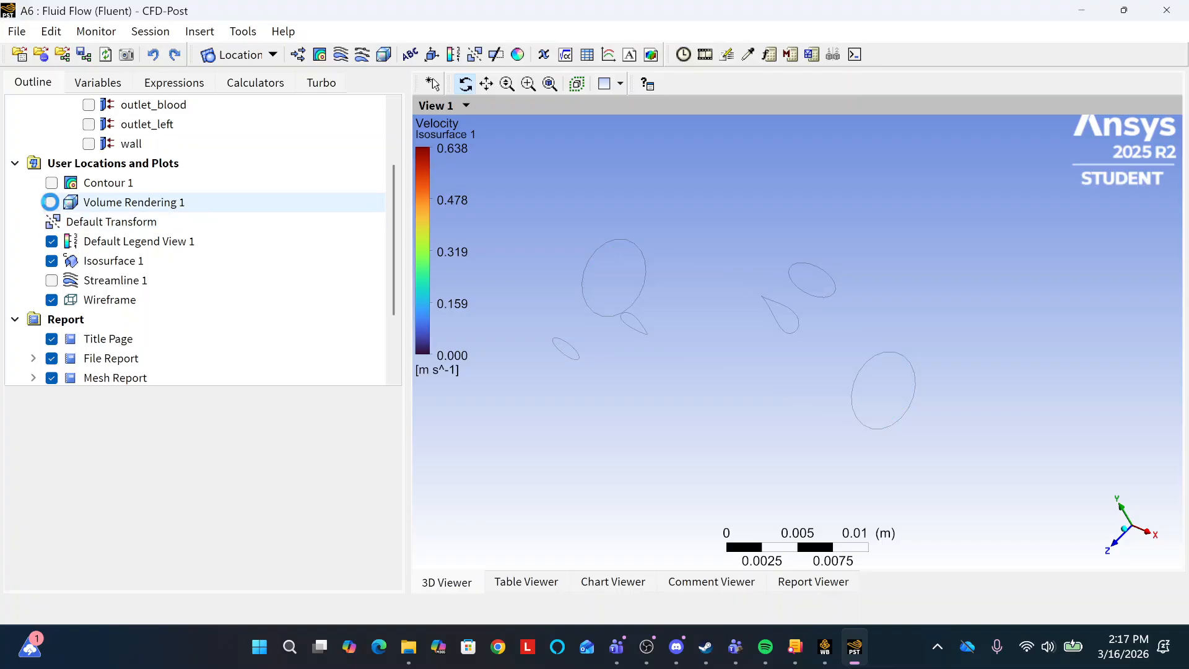
{"action": "left_click", "coordinate": [52, 261]}
{"action": "left_click", "coordinate": [52, 281]}
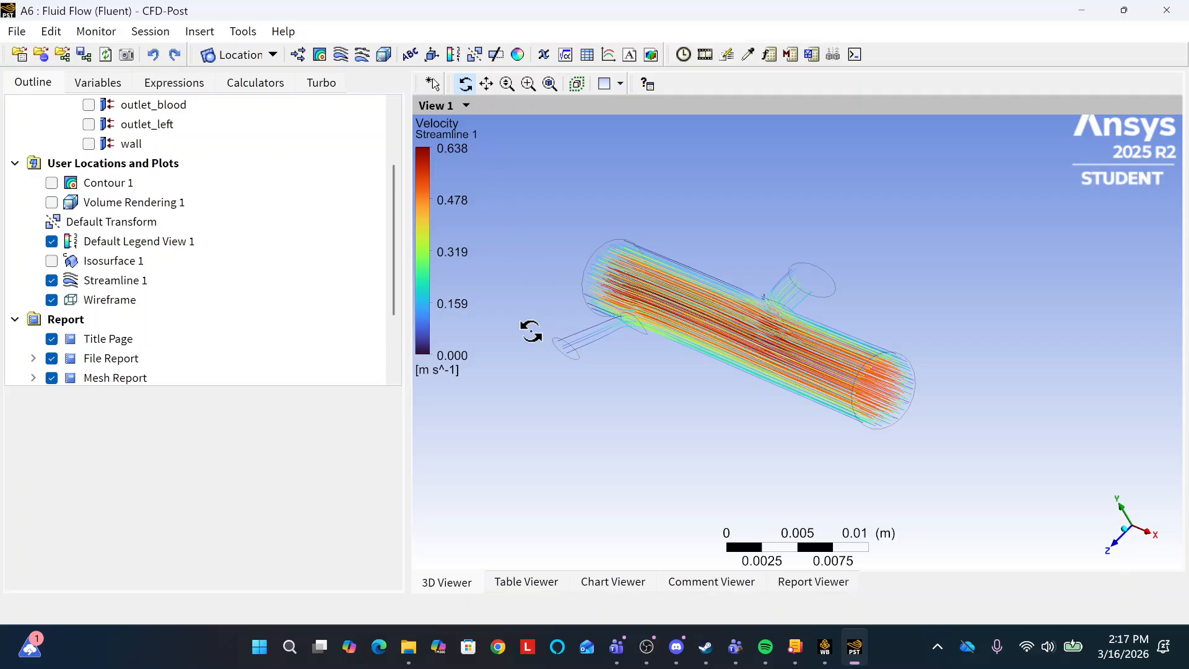
Look through the Report entries in the outline and briefly toggle Contour 1 on and off over the streamlines.
{"action": "scroll", "coordinate": [185, 303], "scroll_direction": "down", "scroll_amount": 2}
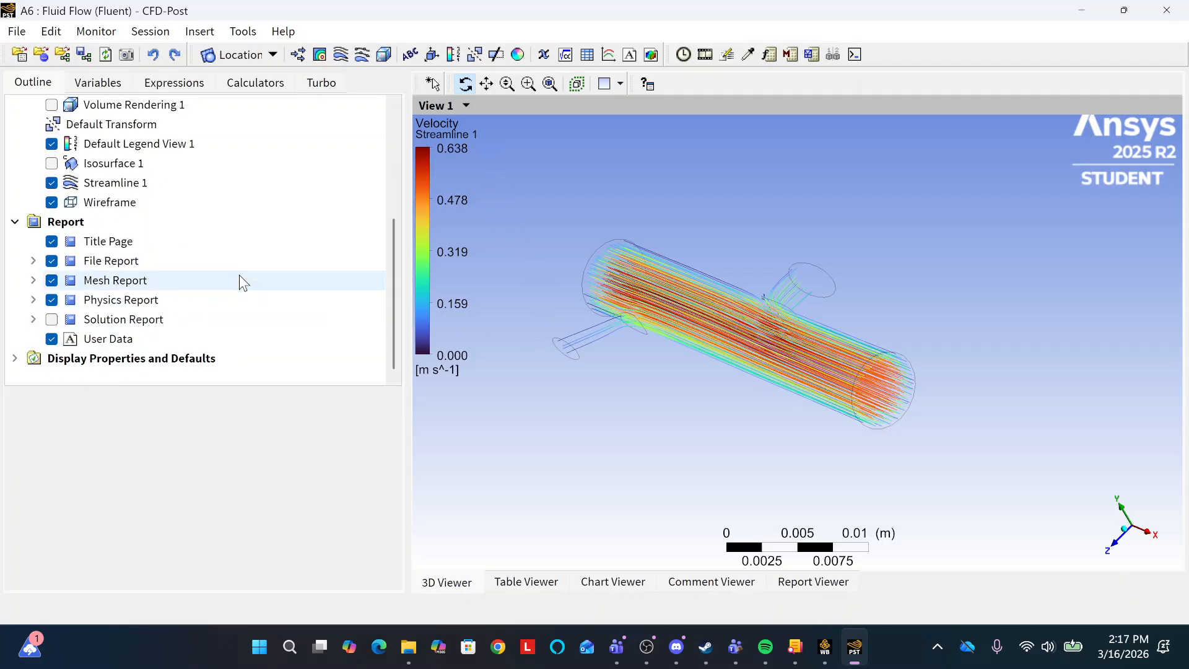
{"action": "scroll", "coordinate": [242, 282], "scroll_direction": "up", "scroll_amount": 4}
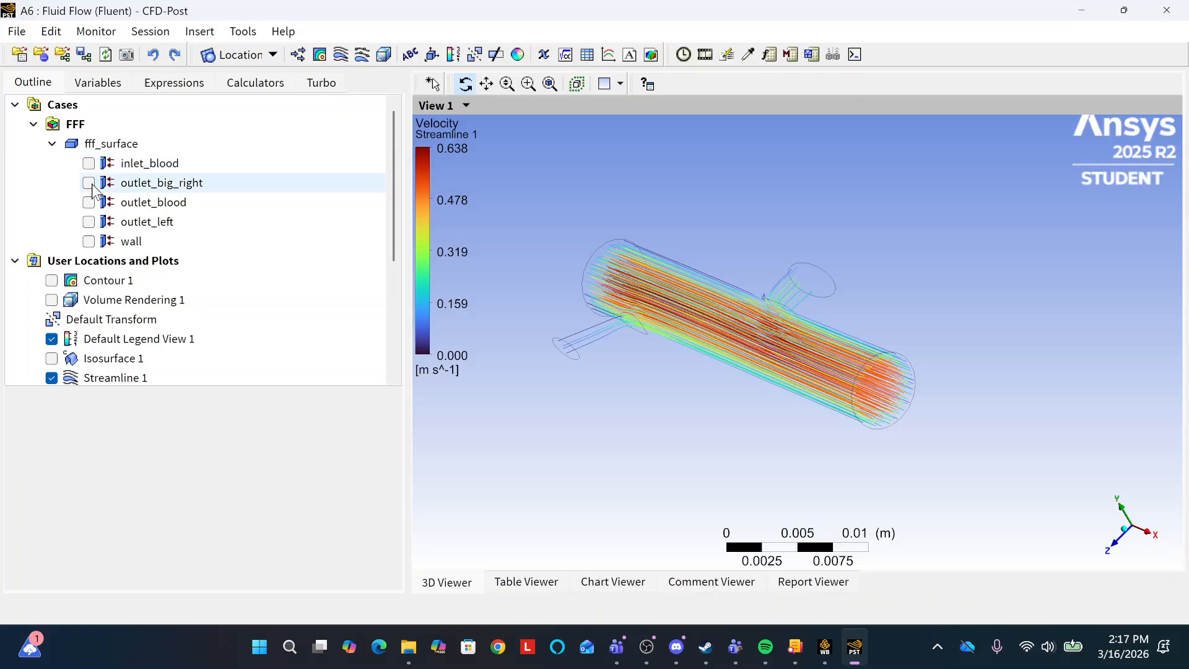
{"action": "left_click", "coordinate": [51, 281]}
{"action": "left_click", "coordinate": [51, 280]}
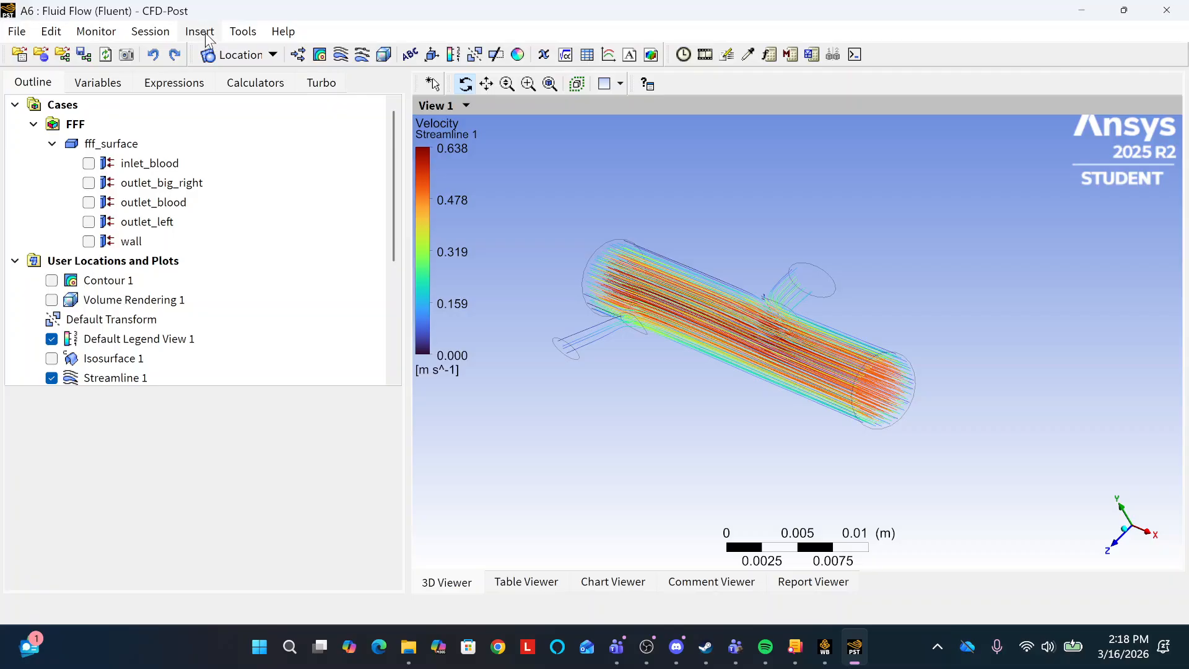
Set up a sweep animation of Streamline 1, slowed to about 238 frames.
{"action": "left_click", "coordinate": [248, 35]}
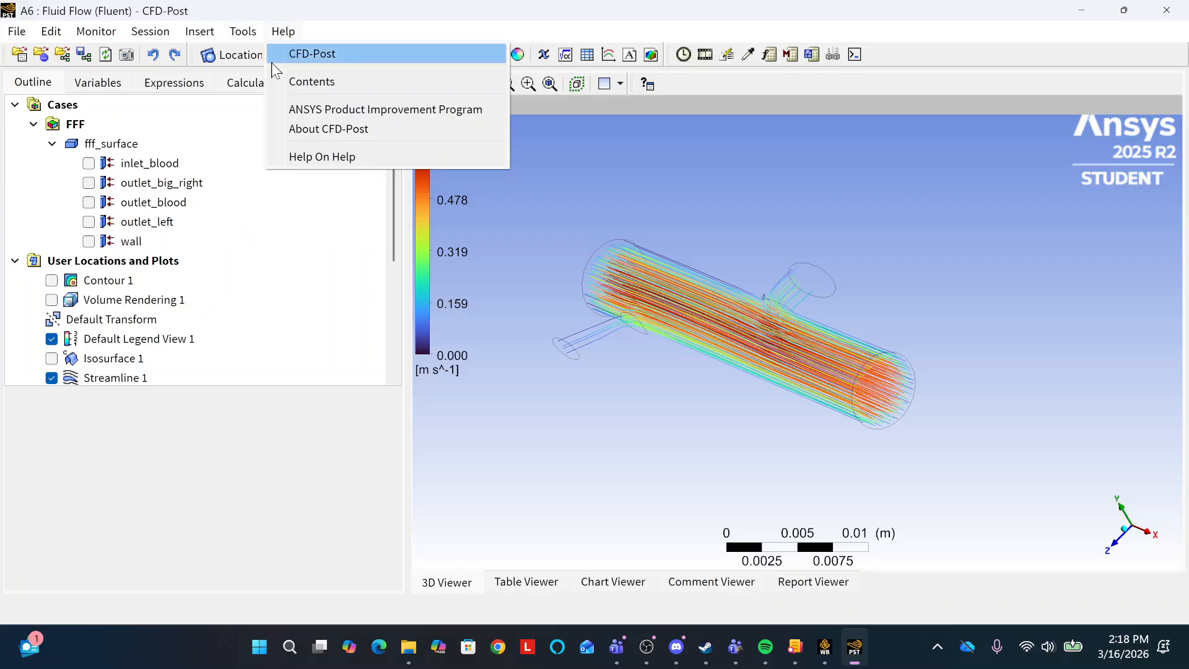
{"action": "left_click", "coordinate": [270, 77]}
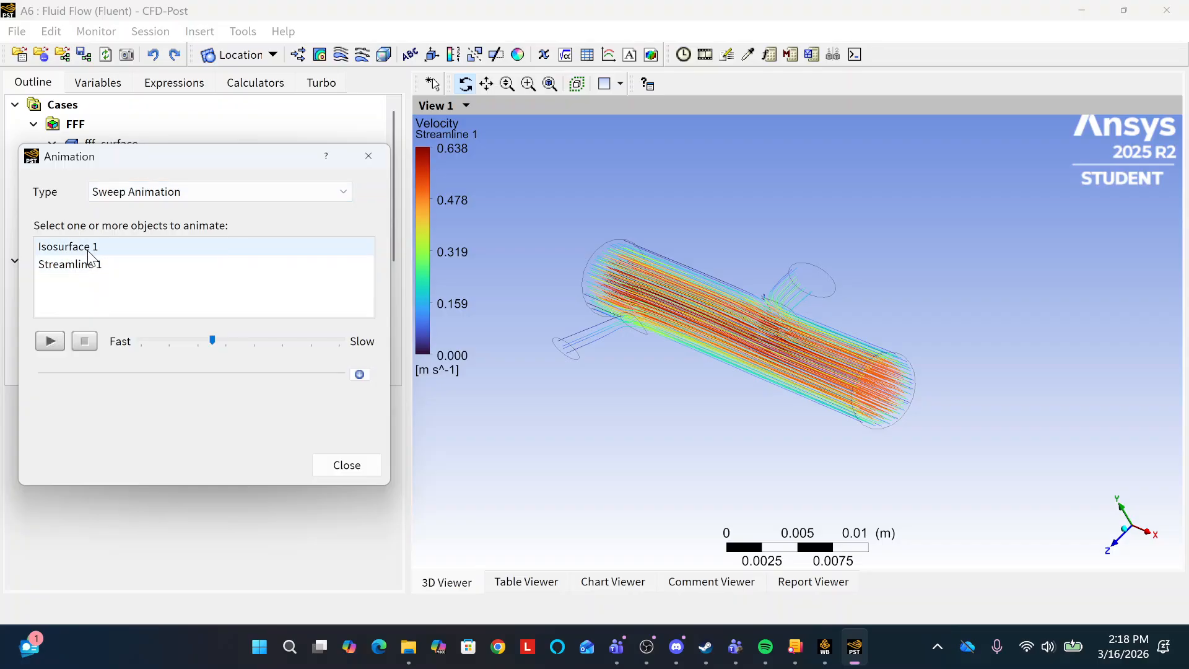
{"action": "left_click", "coordinate": [89, 251]}
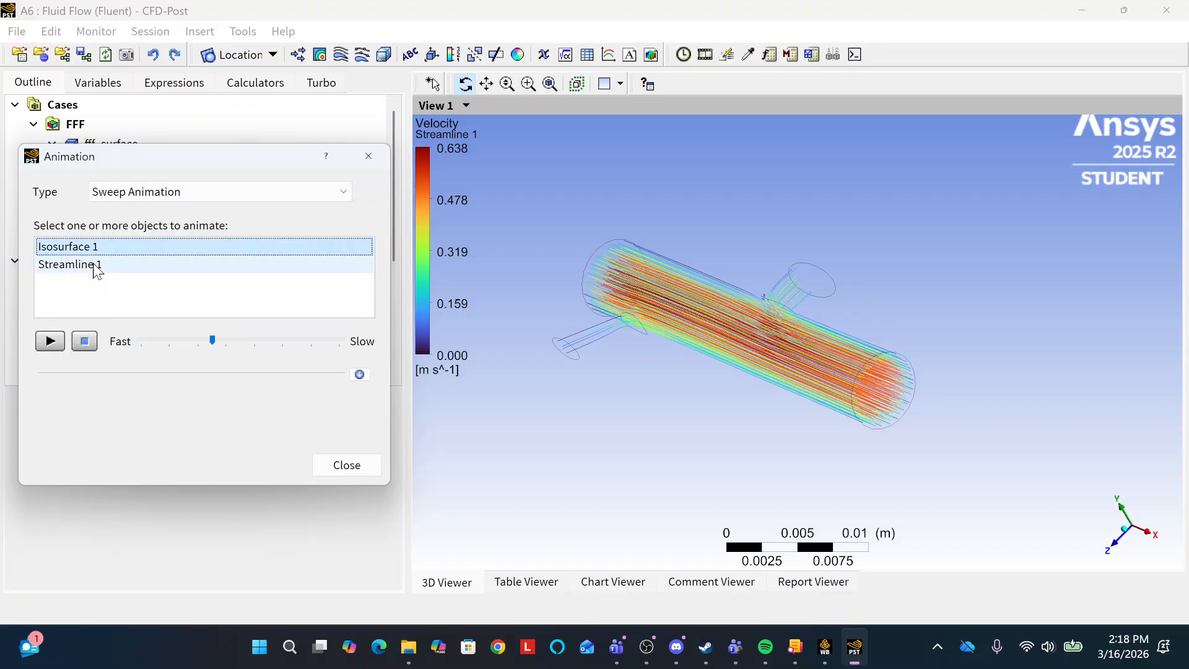
{"action": "mouse_move", "coordinate": [190, 152]}
{"action": "left_mouse_down"}
{"action": "mouse_move", "coordinate": [469, 207]}
{"action": "mouse_move", "coordinate": [181, 134]}
{"action": "left_mouse_up"}
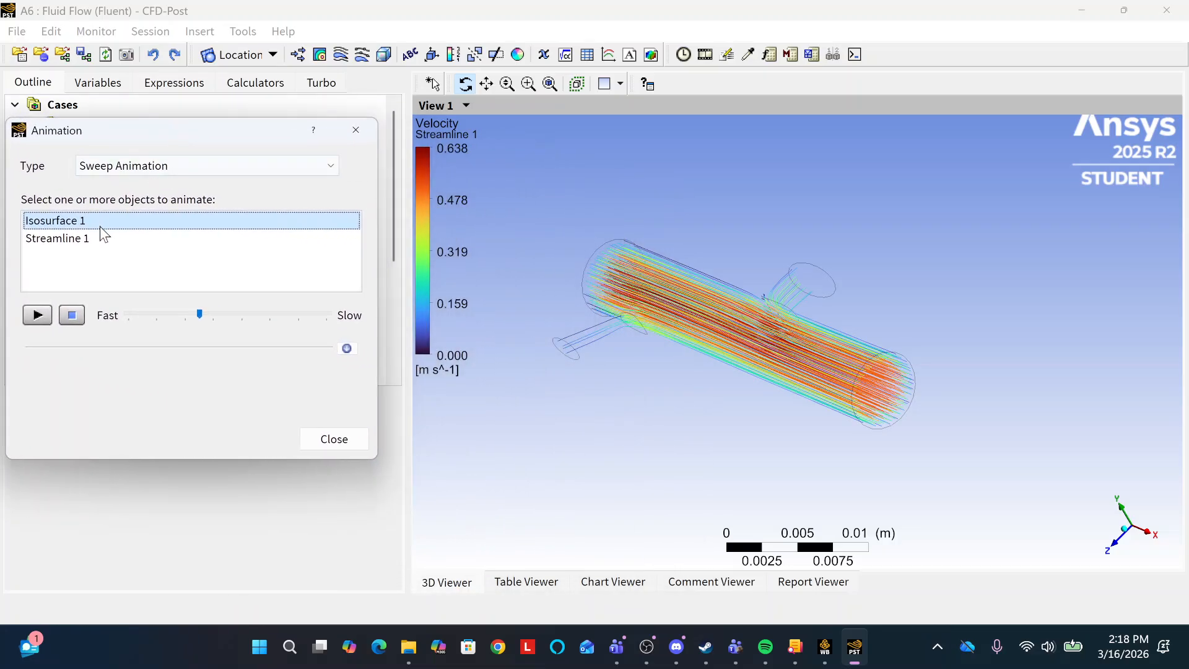
{"action": "left_click", "coordinate": [87, 238]}
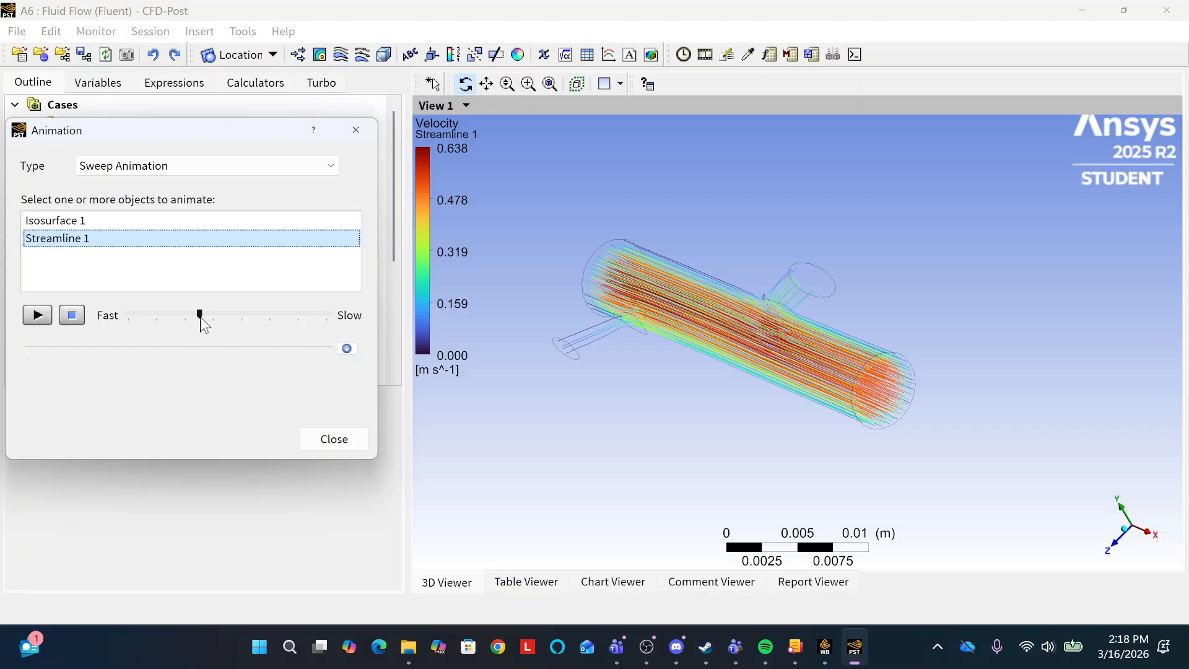
{"action": "left_click_drag", "start_coordinate": [199, 317], "coordinate": [217, 315]}
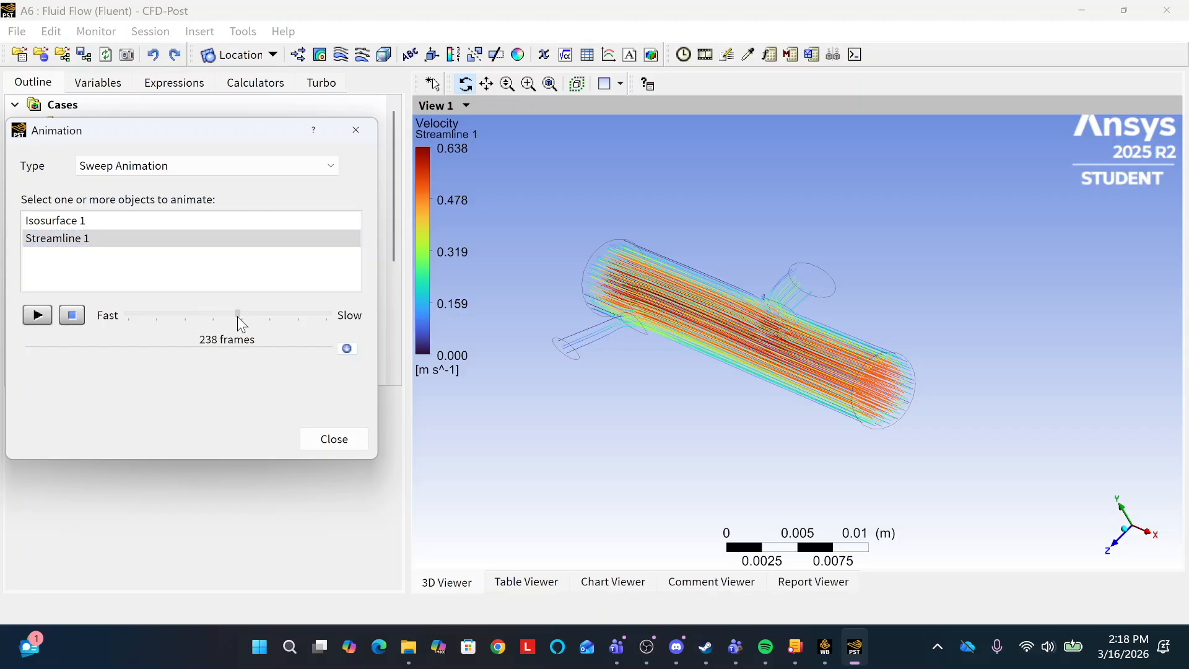
{"action": "left_click_drag", "start_coordinate": [240, 316], "coordinate": [240, 316]}
Play the Streamline 1 sweep animation to watch the particles move through the vessel, and stop it.
{"action": "left_click", "coordinate": [37, 316]}
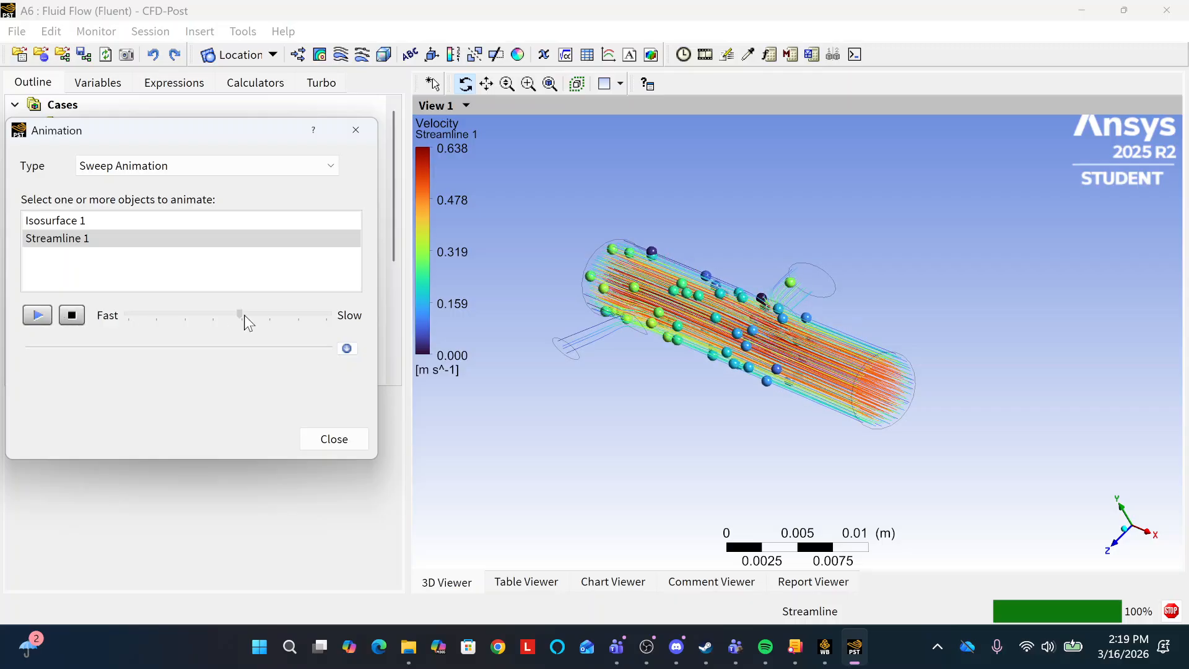
{"action": "left_click", "coordinate": [356, 129]}
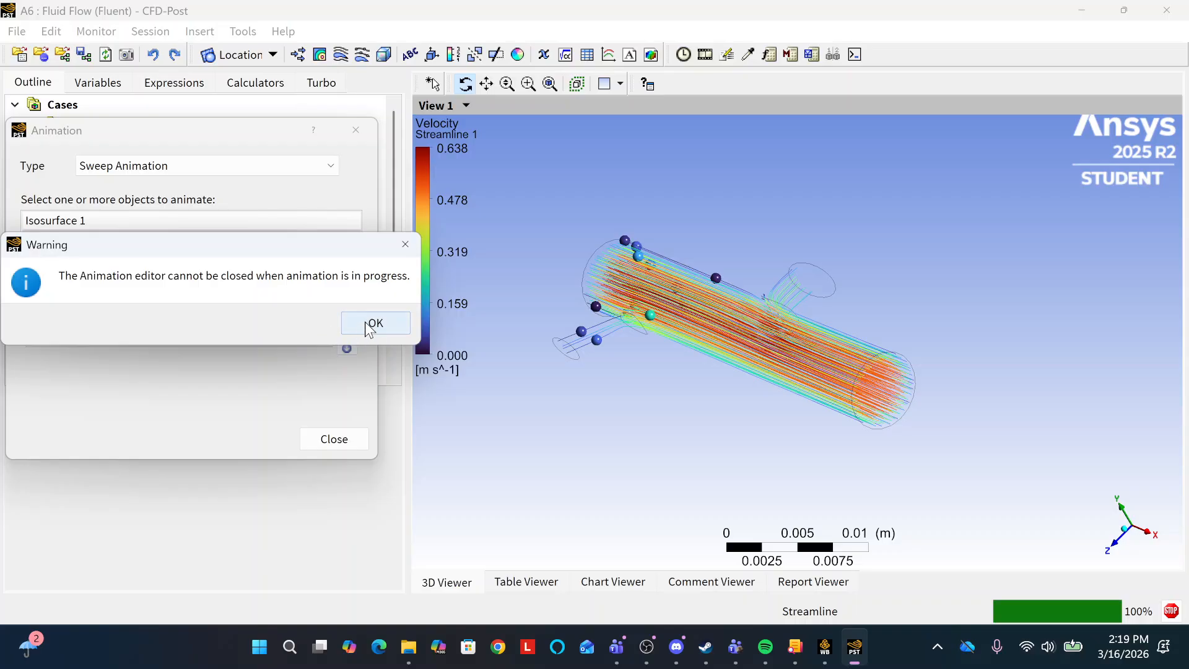
{"action": "left_click", "coordinate": [401, 245]}
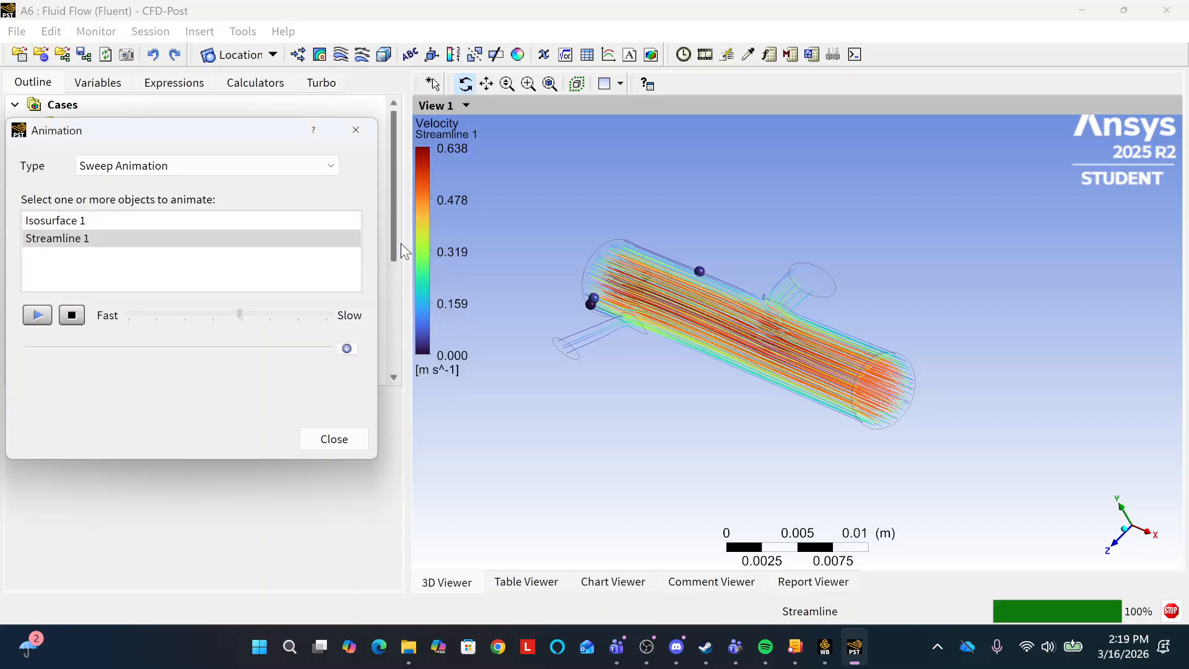
{"action": "left_click", "coordinate": [72, 316]}
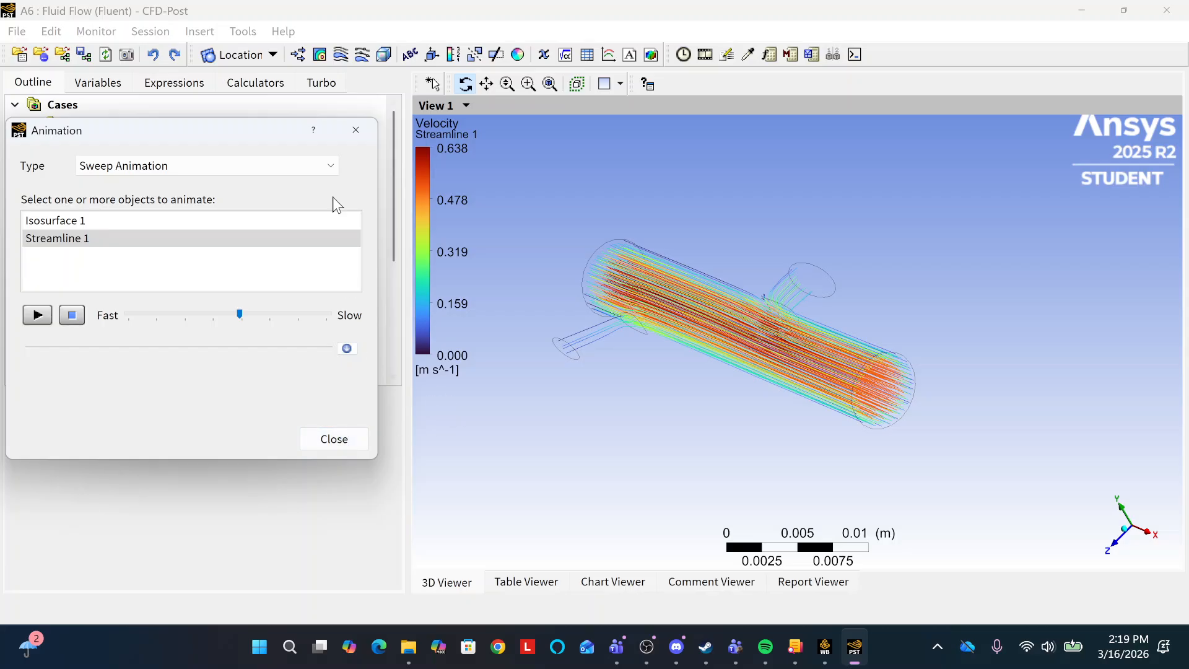
Display Volume Rendering 1 together with Streamline 1 and play the Streamline 1 sweep animation.
{"action": "left_click_drag", "start_coordinate": [265, 139], "coordinate": [724, 163]}
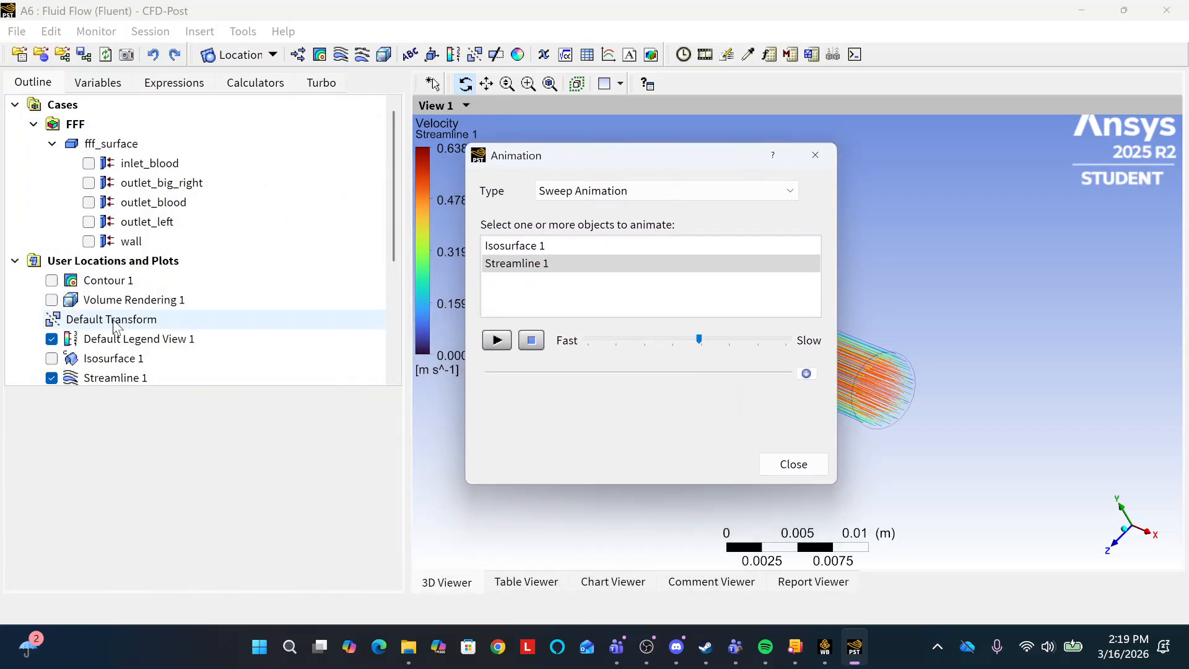
{"action": "left_click", "coordinate": [51, 300]}
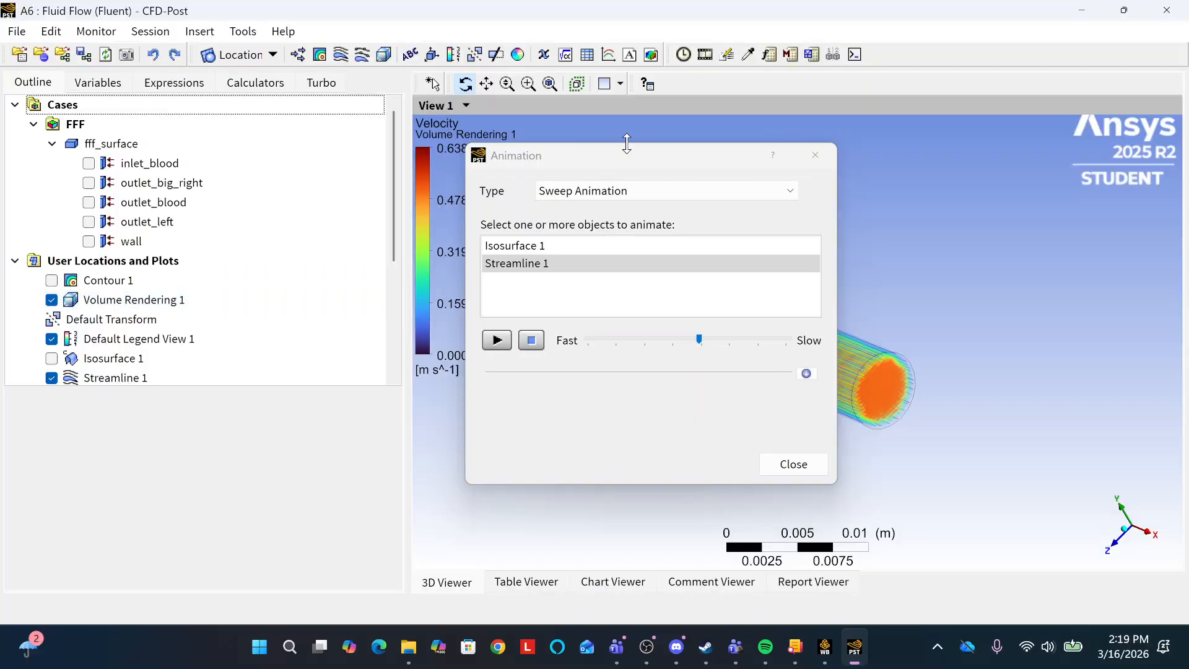
{"action": "left_click_drag", "start_coordinate": [641, 155], "coordinate": [207, 125]}
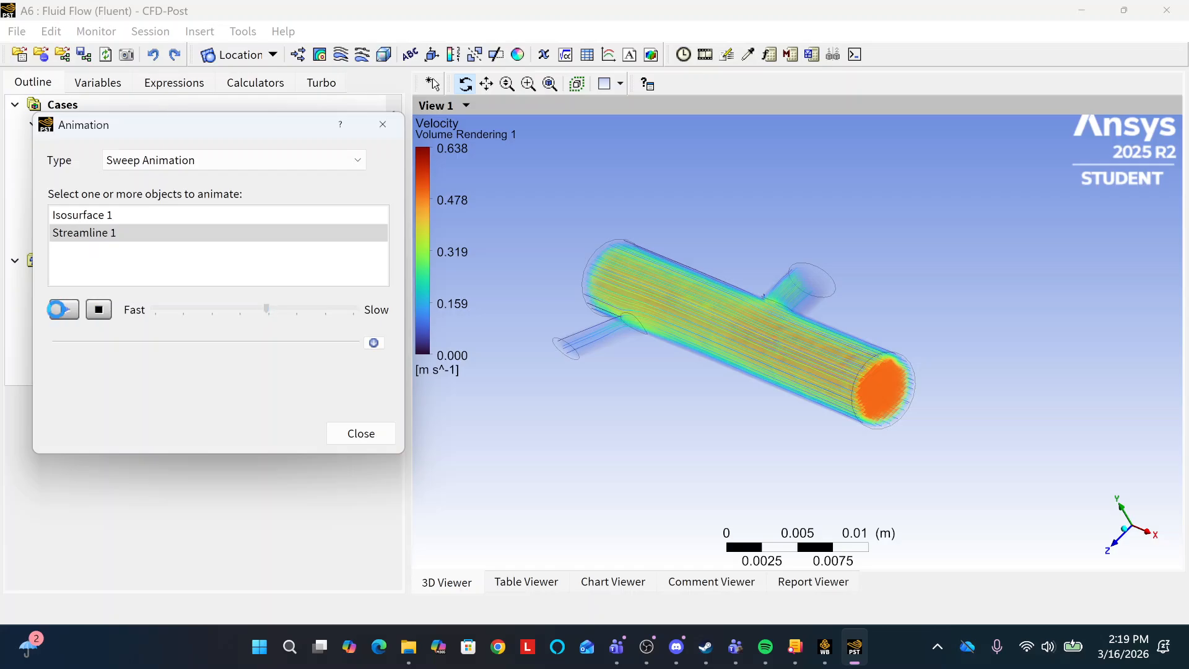
{"action": "left_click", "coordinate": [57, 310]}
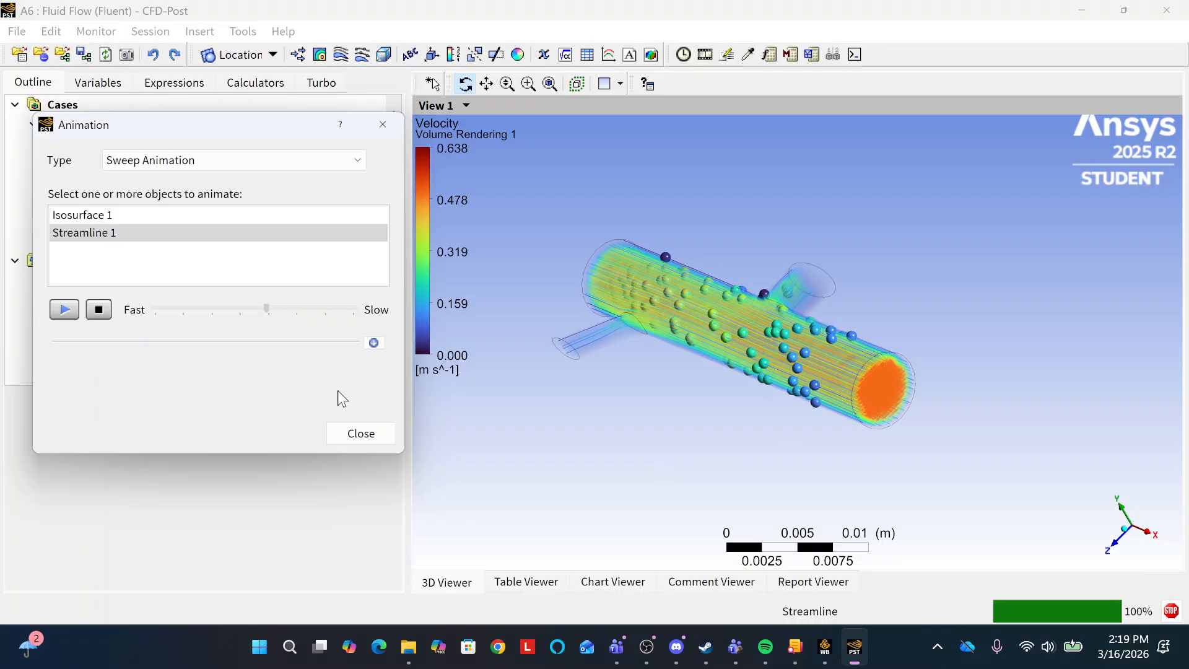
Try to hide Streamline 1 during playback, and check the available animation types while keeping Sweep Animation.
{"action": "left_click_drag", "start_coordinate": [210, 132], "coordinate": [569, 149]}
{"action": "left_click", "coordinate": [51, 378]}
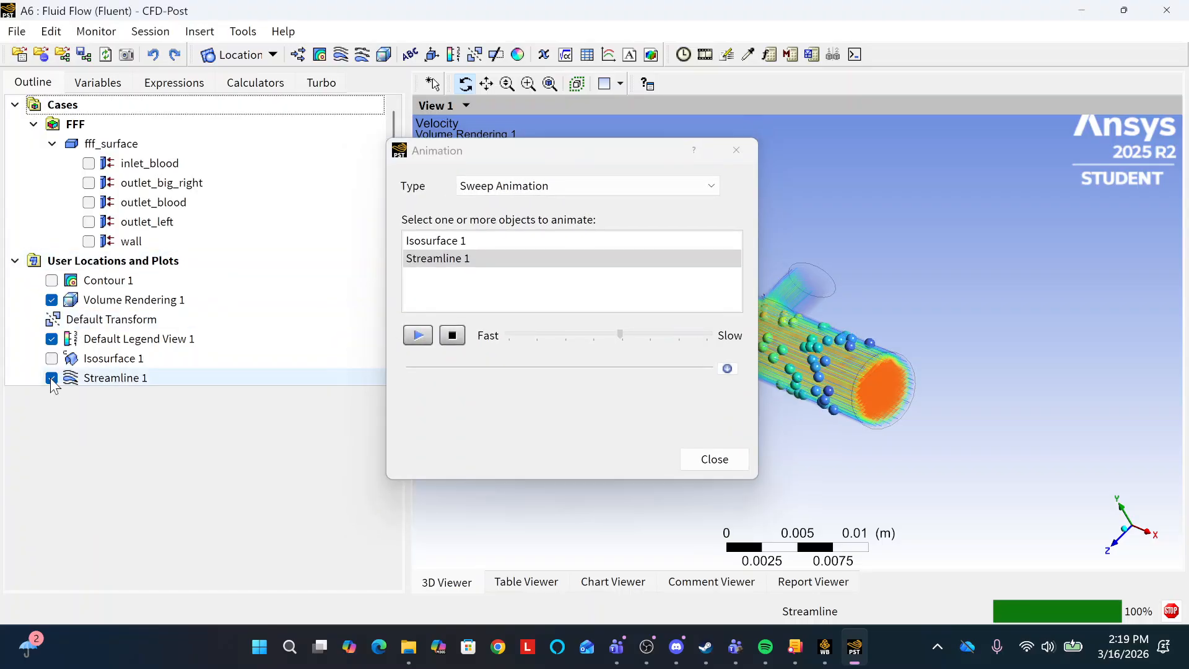
{"action": "scroll", "coordinate": [240, 301], "scroll_direction": "down", "scroll_amount": 2}
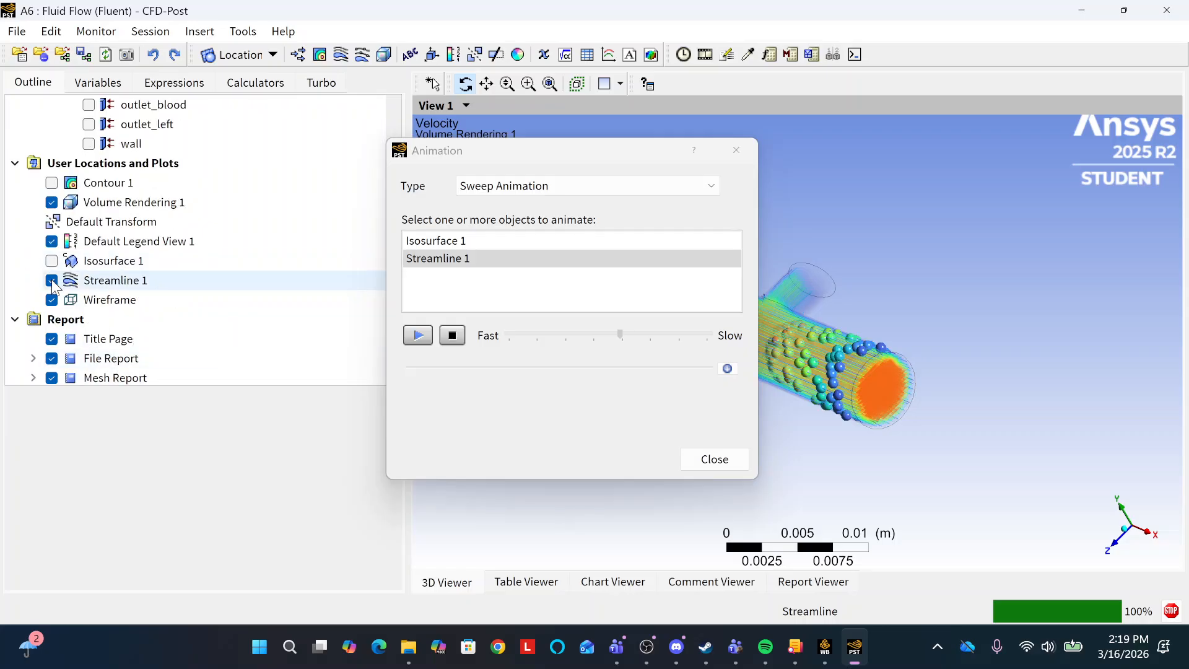
{"action": "left_click_drag", "start_coordinate": [629, 151], "coordinate": [305, 148]}
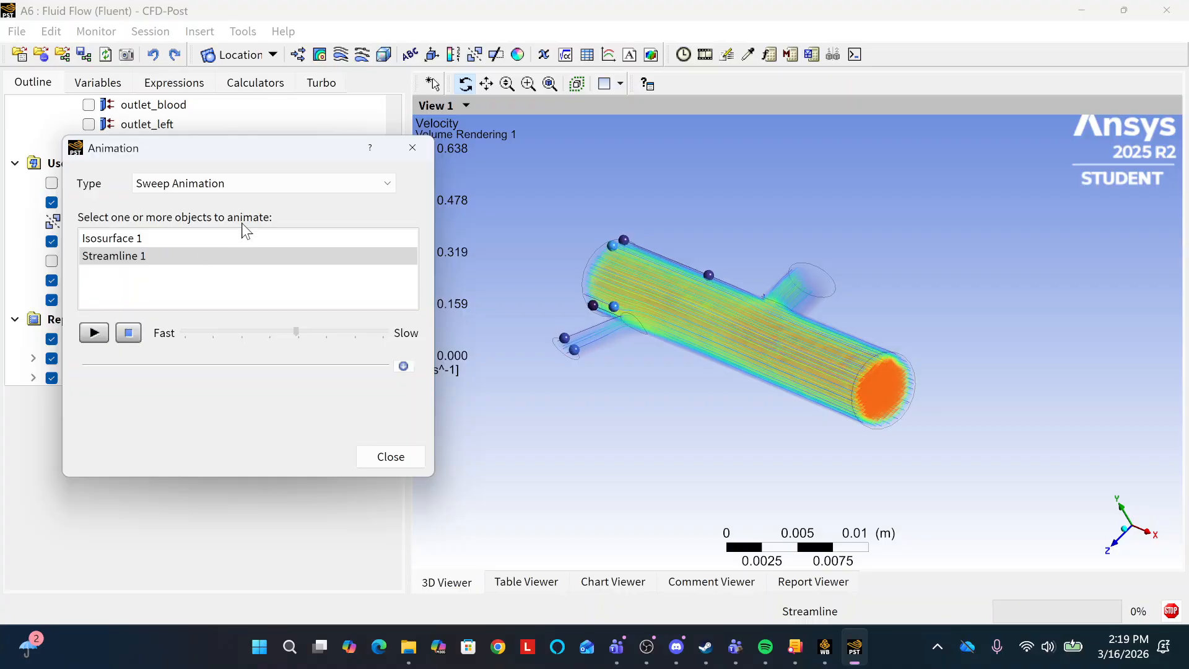
{"action": "left_click", "coordinate": [295, 182]}
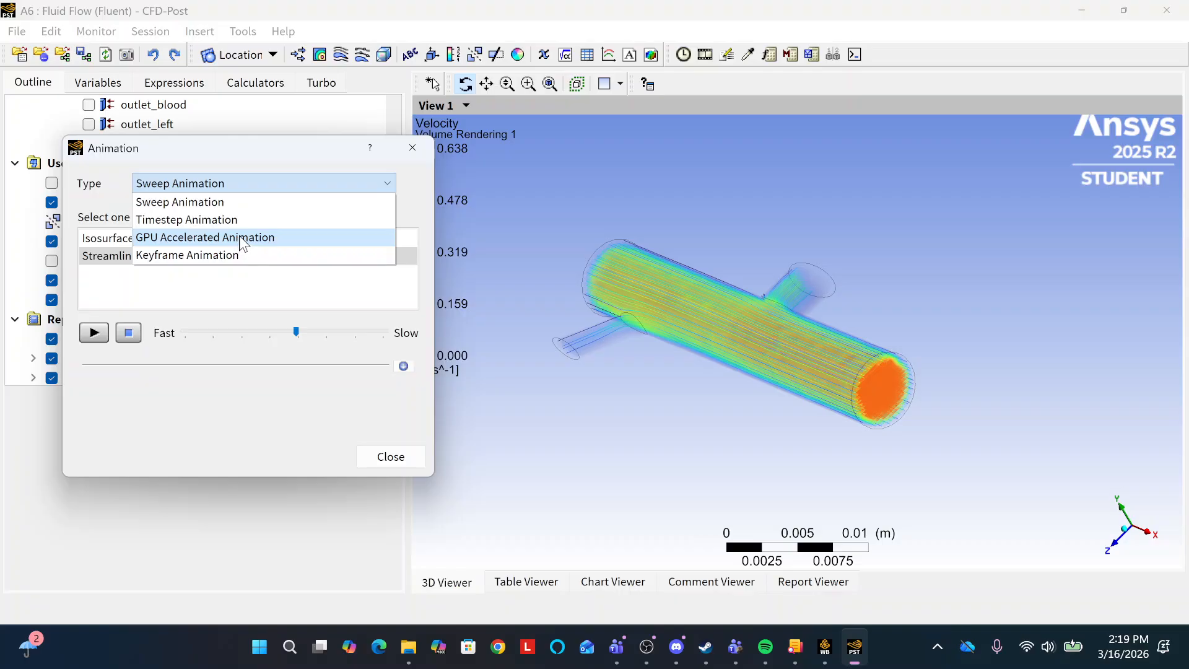
{"action": "left_click", "coordinate": [381, 180]}
Hide Streamline 1, and play and stop its sweep animation with only Volume Rendering 1 and the wireframe displayed.
{"action": "left_click_drag", "start_coordinate": [310, 147], "coordinate": [450, 129]}
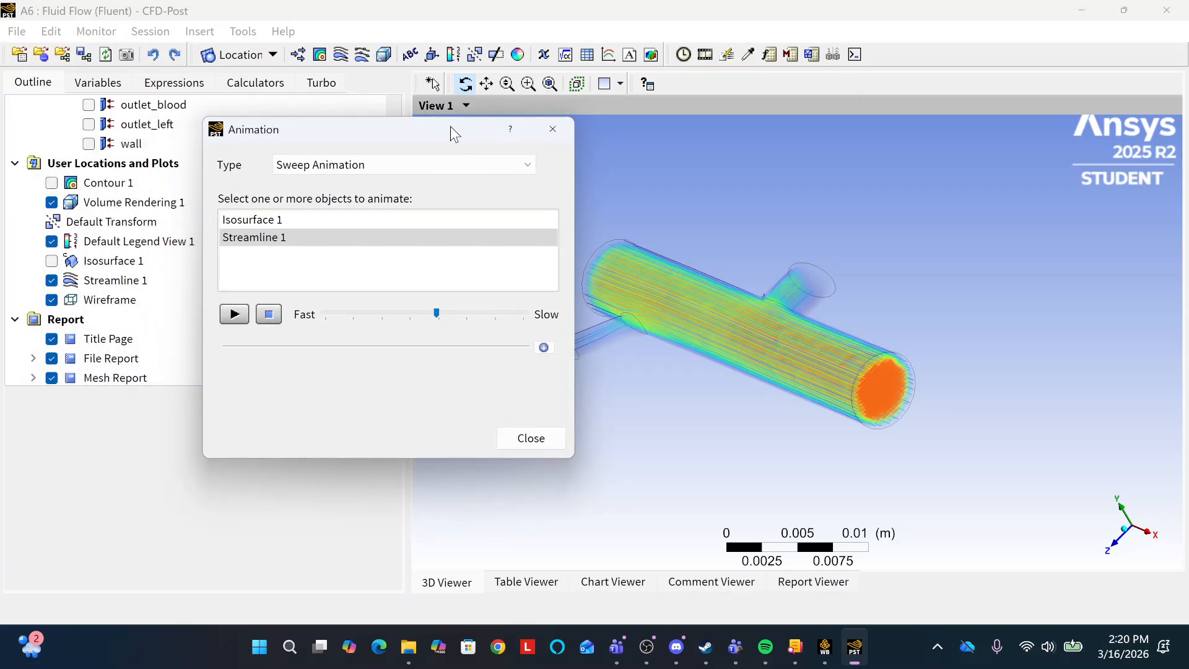
{"action": "left_click", "coordinate": [51, 280]}
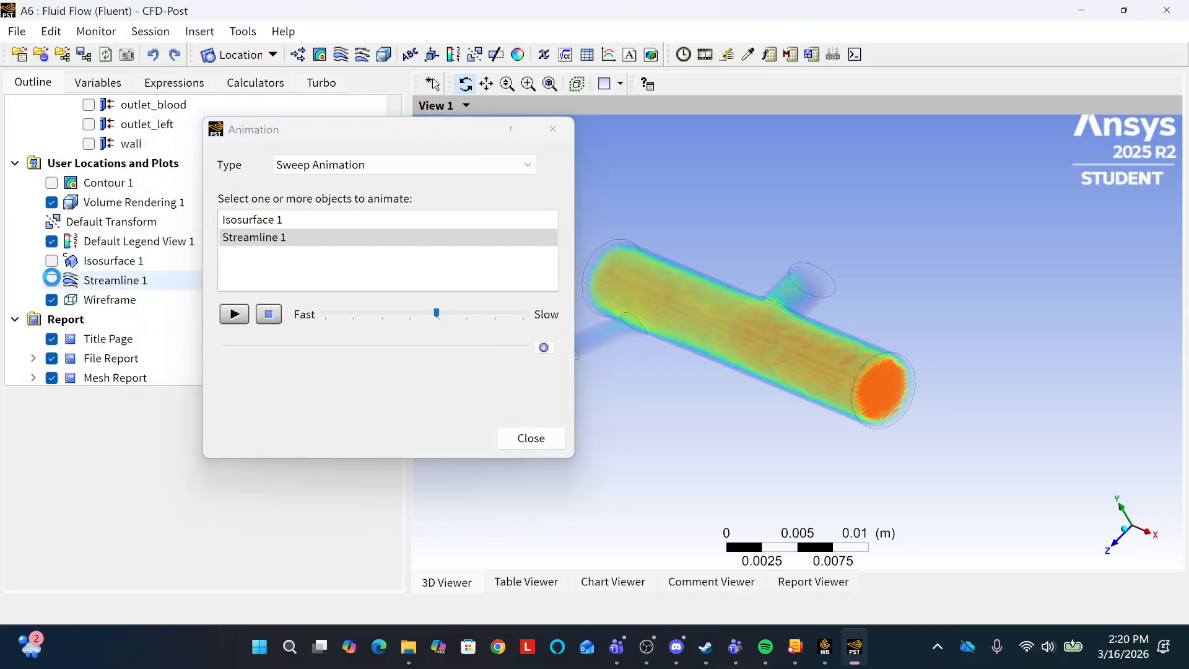
{"action": "left_click_drag", "start_coordinate": [404, 129], "coordinate": [251, 121]}
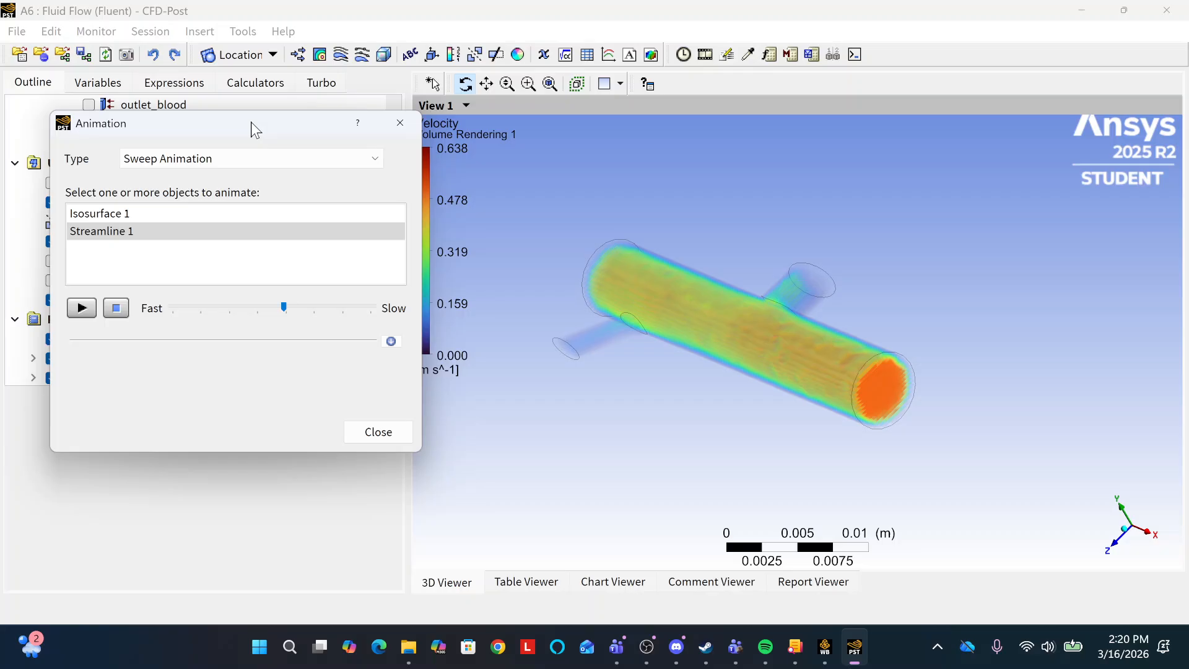
{"action": "left_click", "coordinate": [82, 307]}
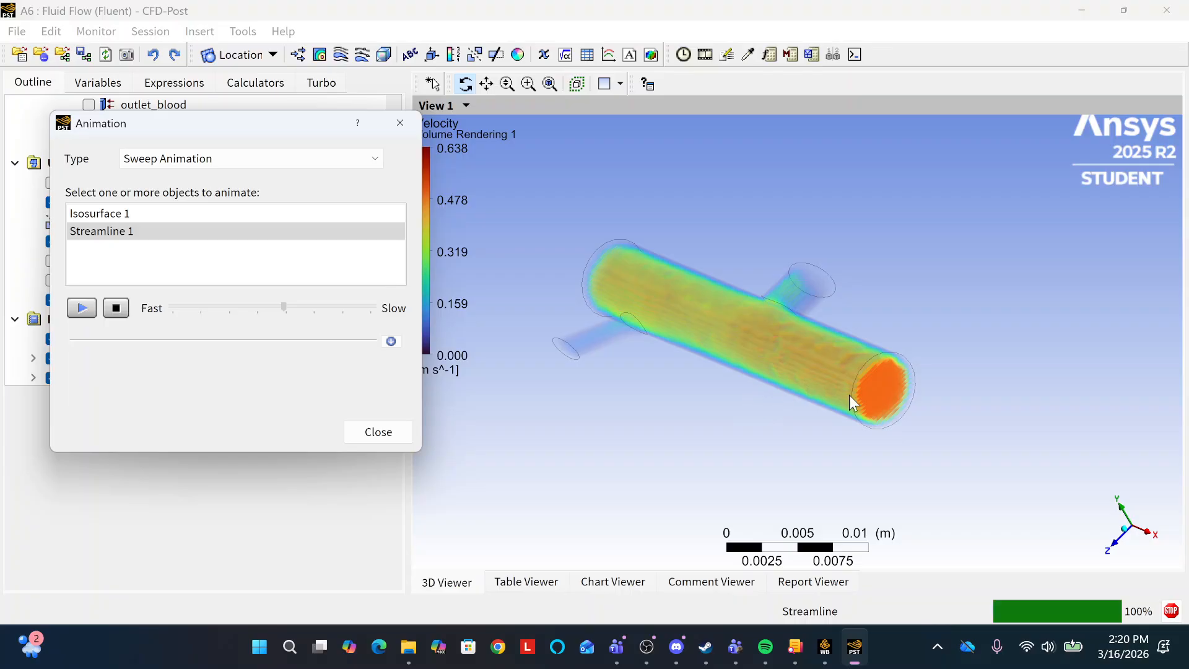
{"action": "left_click", "coordinate": [117, 307]}
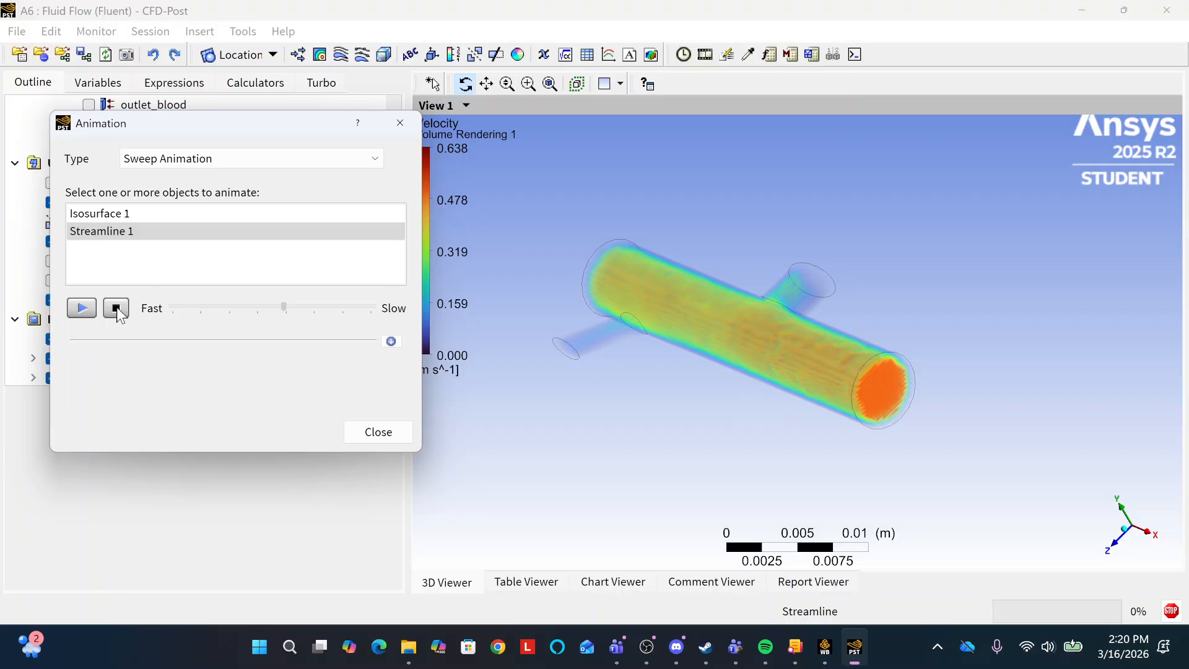
Display Isosurface 1 without Volume Rendering 1, and play and stop a sweep animation with Isosurface 1 and Streamline 1 selected.
{"action": "left_click", "coordinate": [138, 212]}
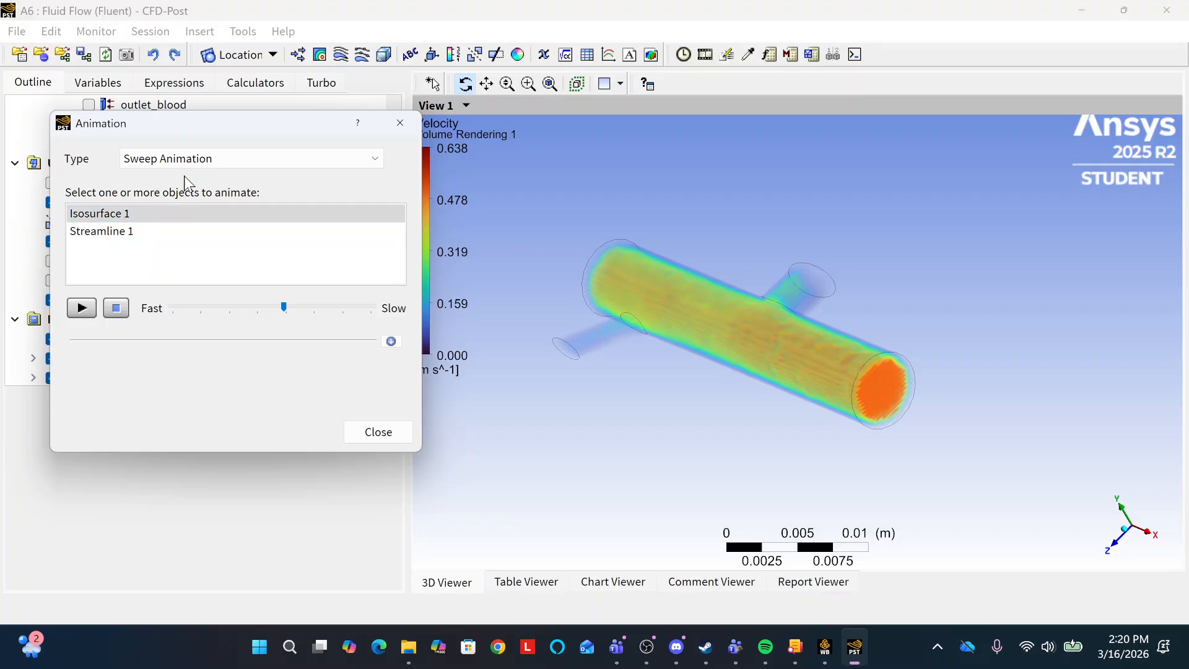
{"action": "left_click_drag", "start_coordinate": [269, 126], "coordinate": [496, 144]}
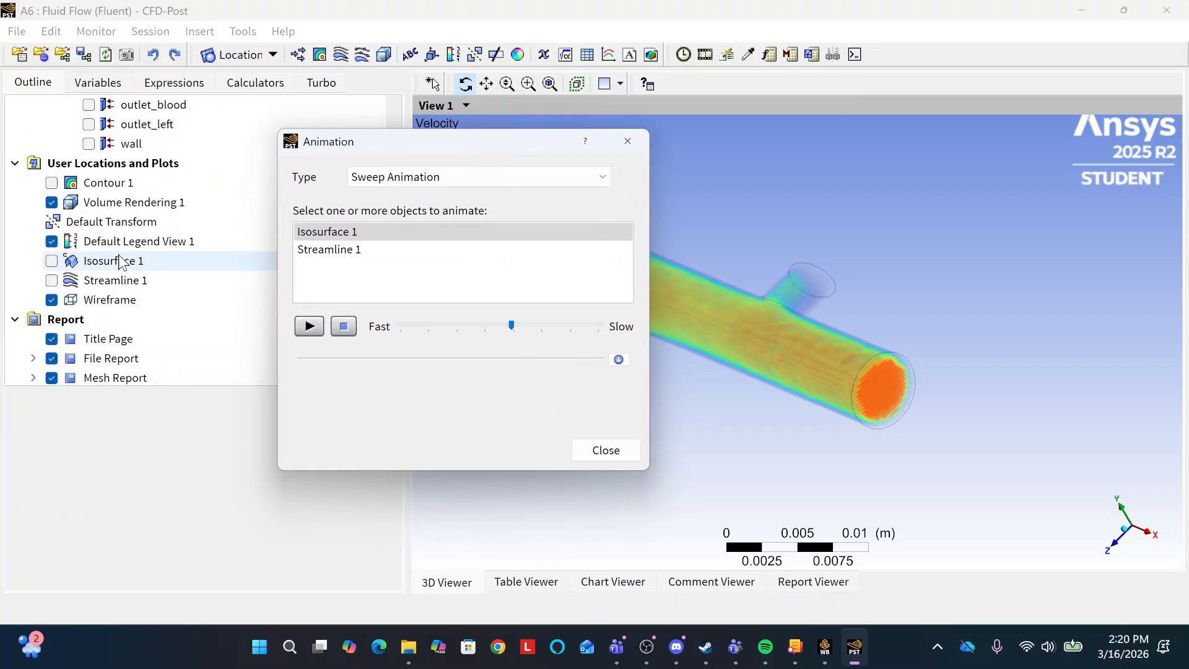
{"action": "left_click", "coordinate": [52, 262]}
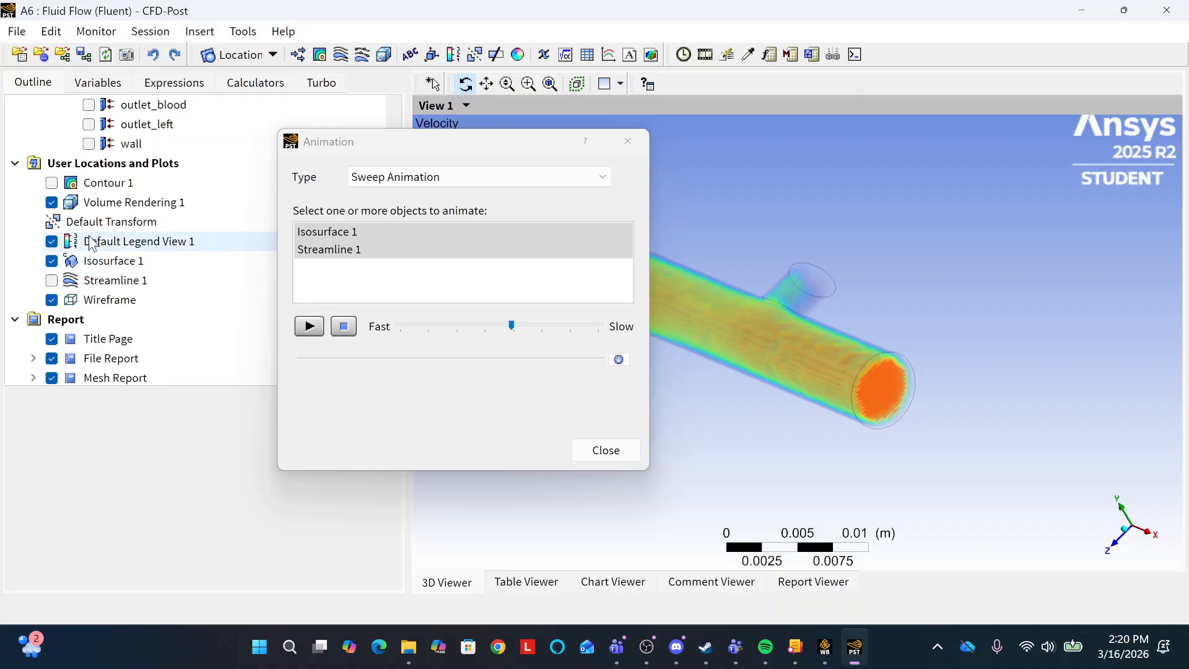
{"action": "left_click", "coordinate": [51, 203]}
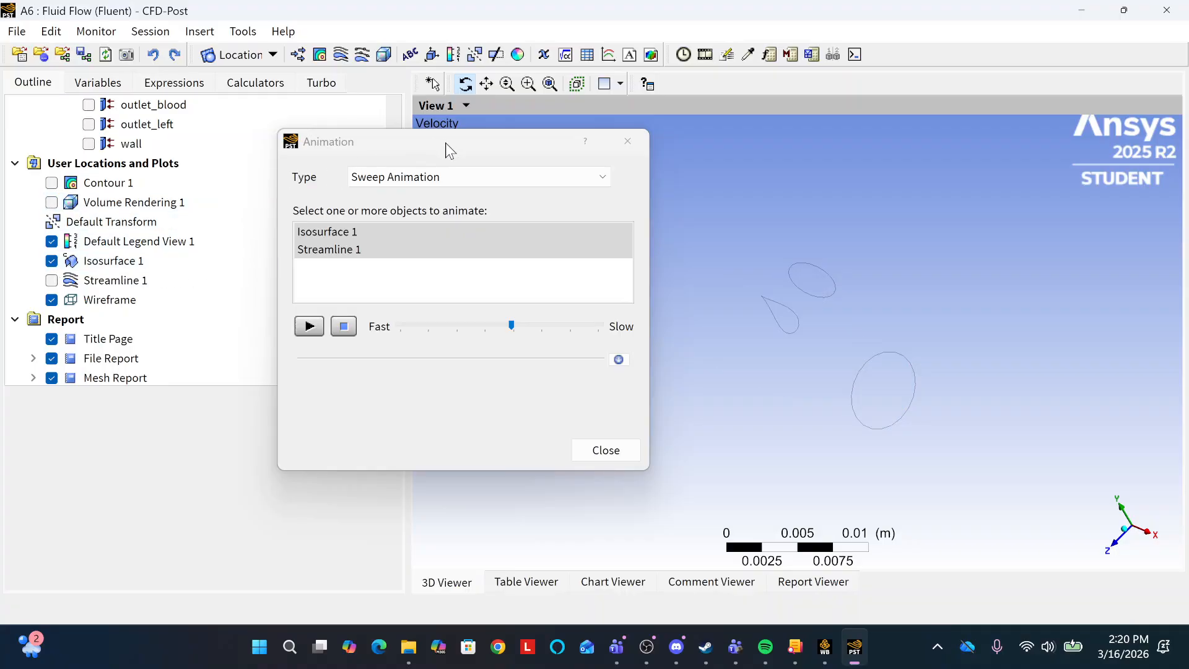
{"action": "left_click_drag", "start_coordinate": [445, 143], "coordinate": [207, 130]}
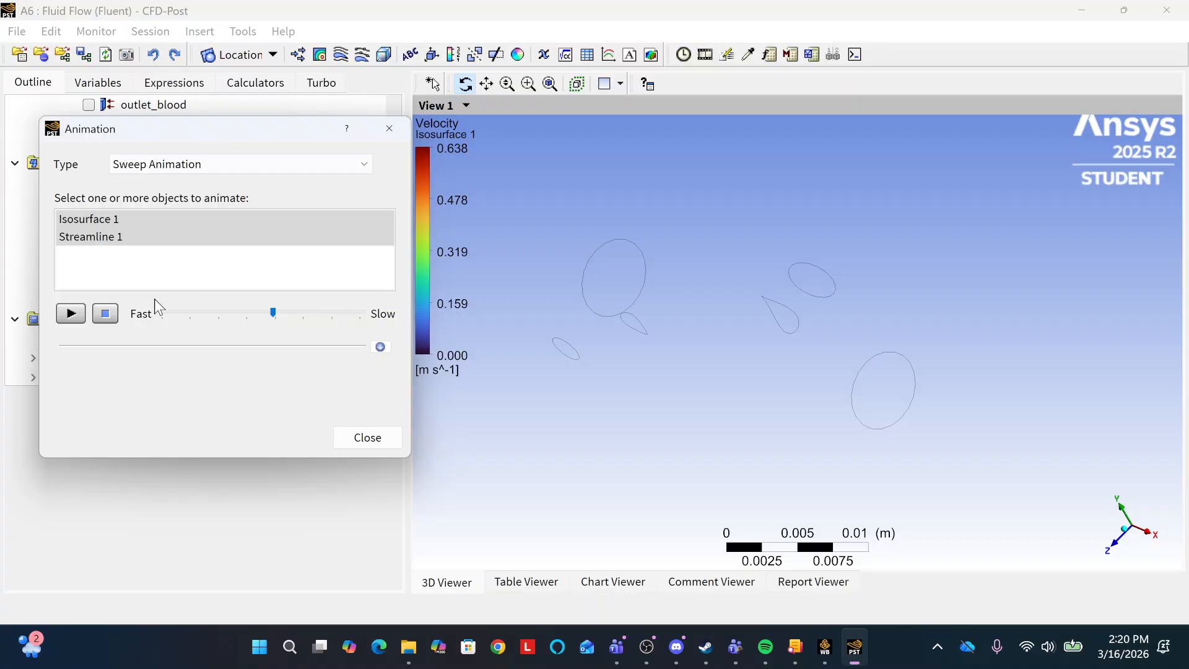
{"action": "left_click", "coordinate": [73, 314]}
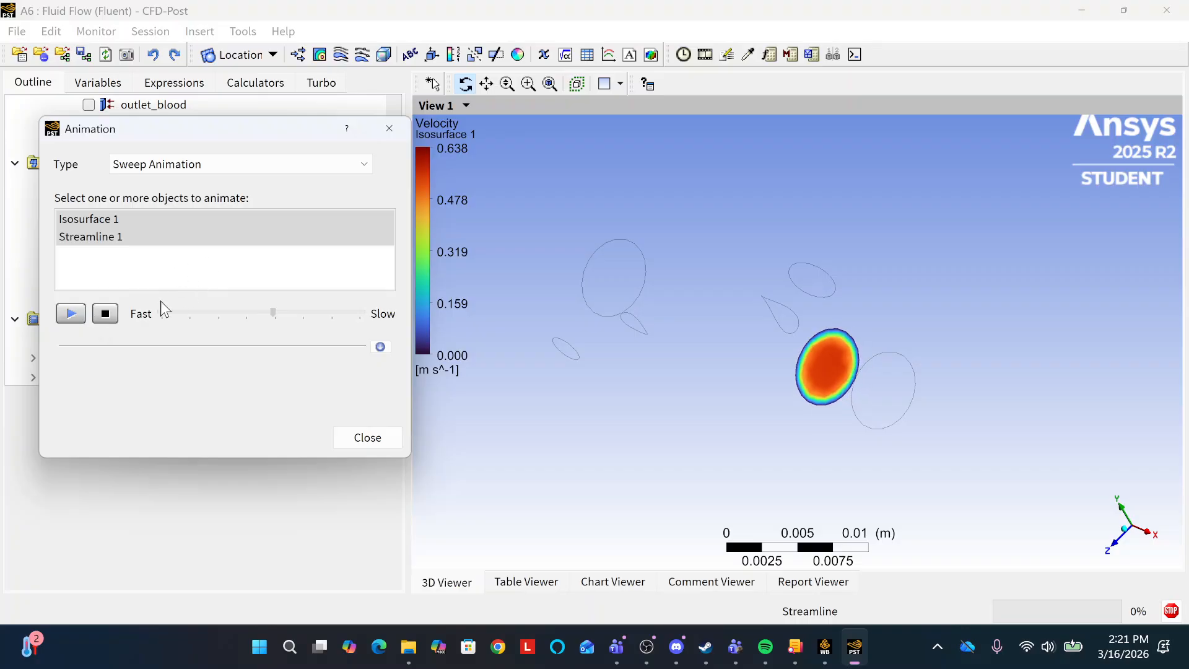
{"action": "left_click", "coordinate": [106, 313]}
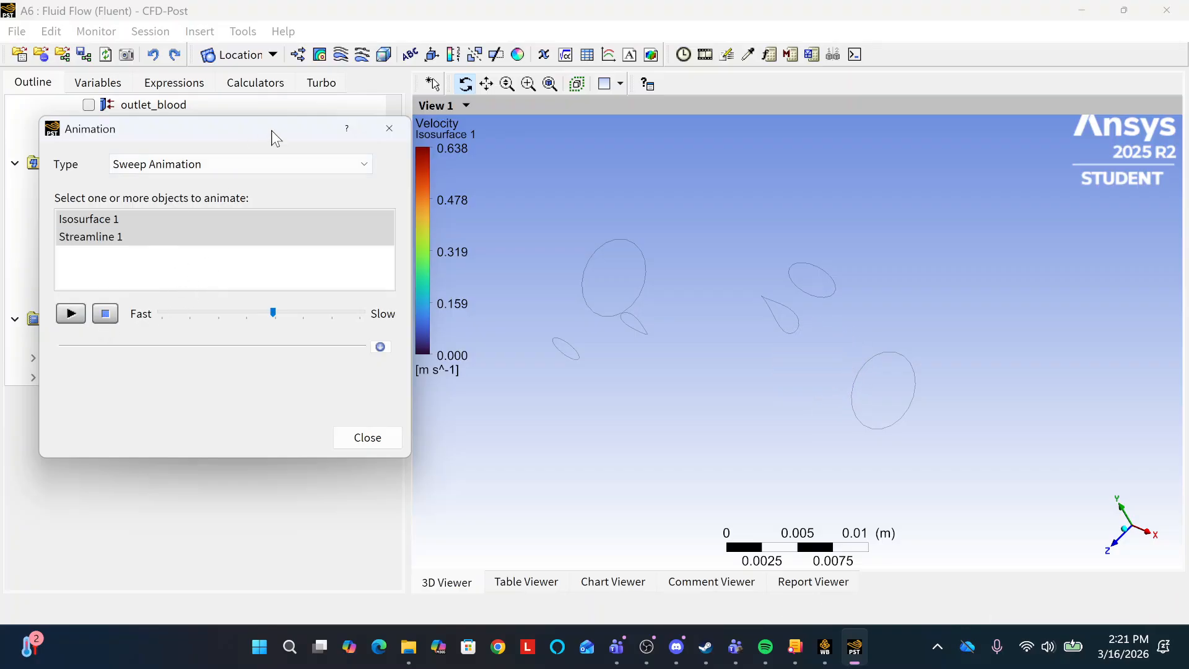
Display Volume Rendering 1 alongside Isosurface 1, and play and stop the sweep animation again.
{"action": "left_click_drag", "start_coordinate": [271, 130], "coordinate": [430, 138]}
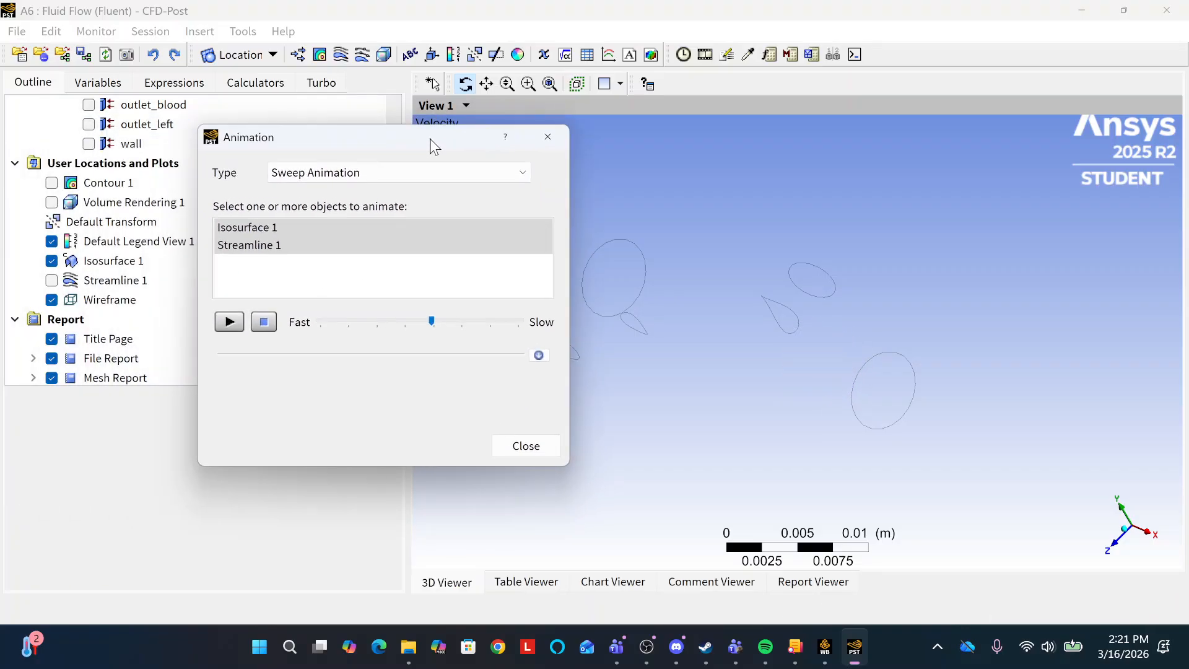
{"action": "left_click", "coordinate": [52, 203]}
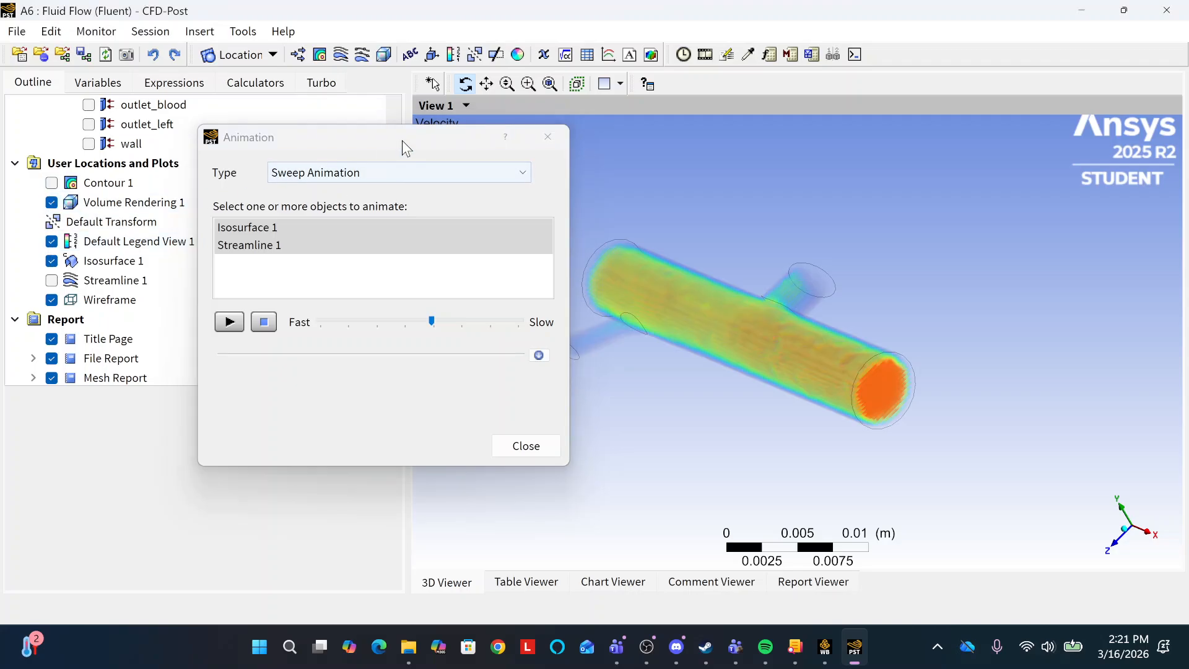
{"action": "left_click_drag", "start_coordinate": [403, 139], "coordinate": [232, 138]}
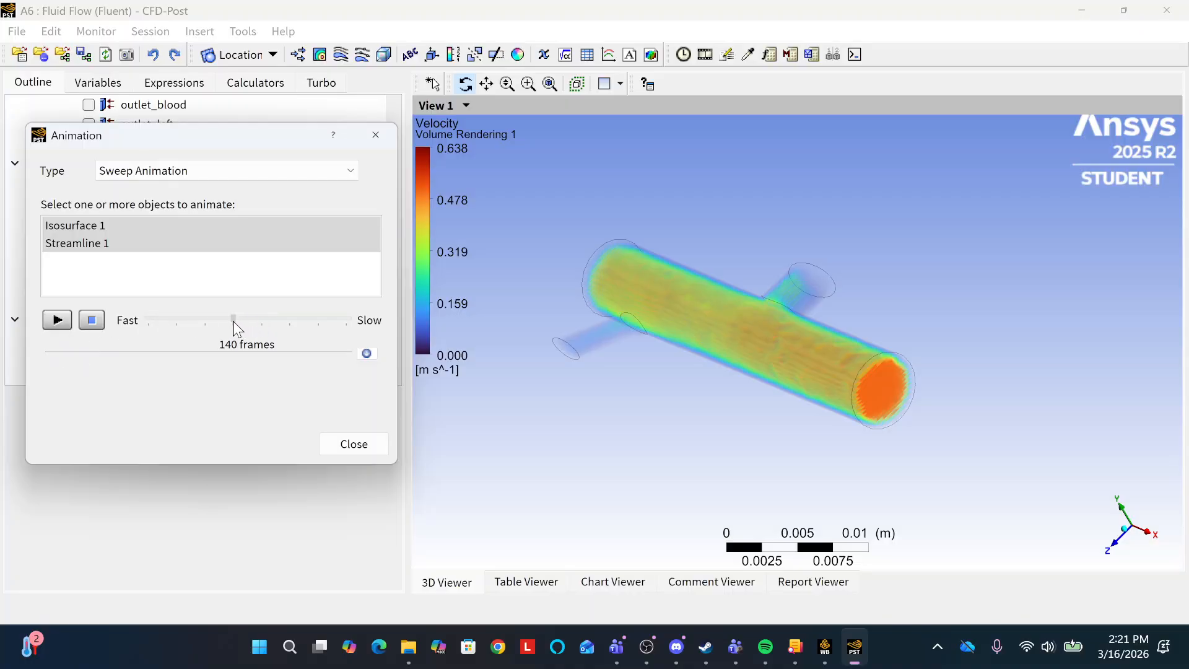
{"action": "left_click", "coordinate": [57, 321]}
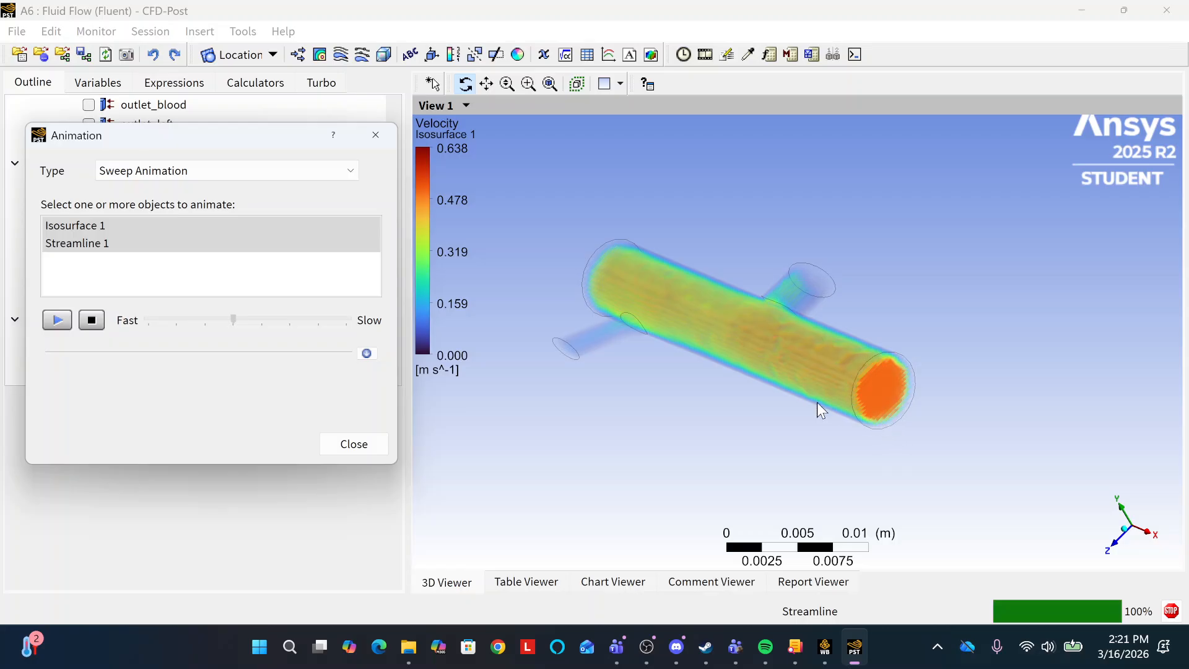
{"action": "left_click", "coordinate": [98, 323]}
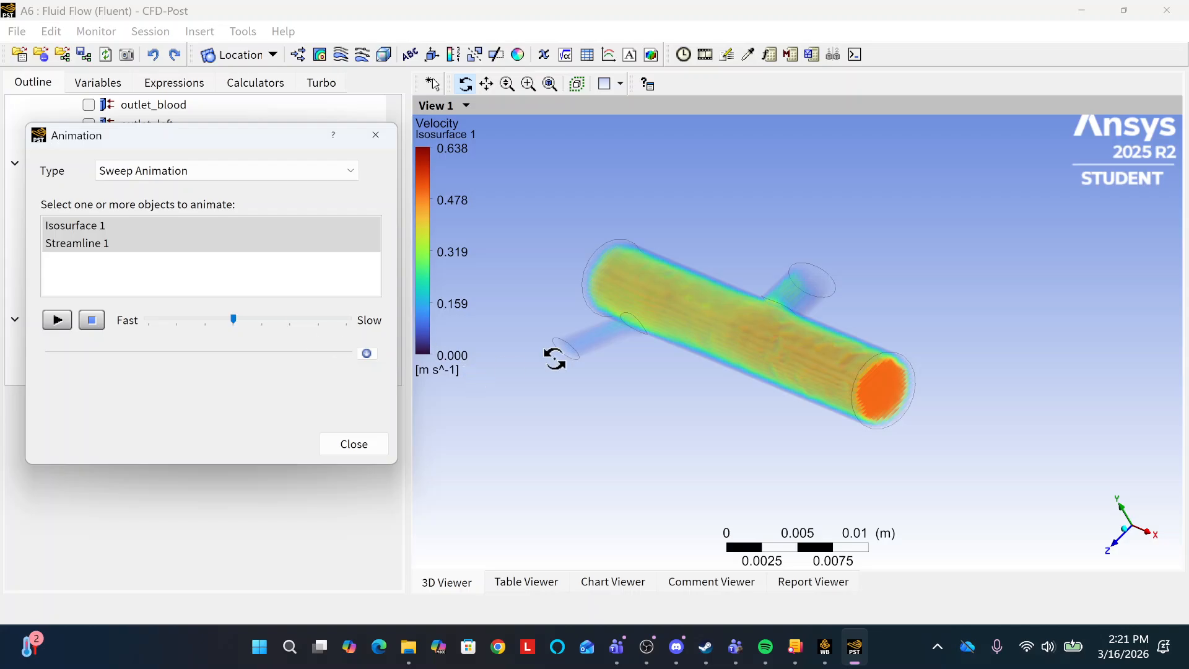
Close the animation setup, and swap Isosurface 1 for Streamline 1 in the display with Volume Rendering 1.
{"action": "left_click", "coordinate": [376, 135]}
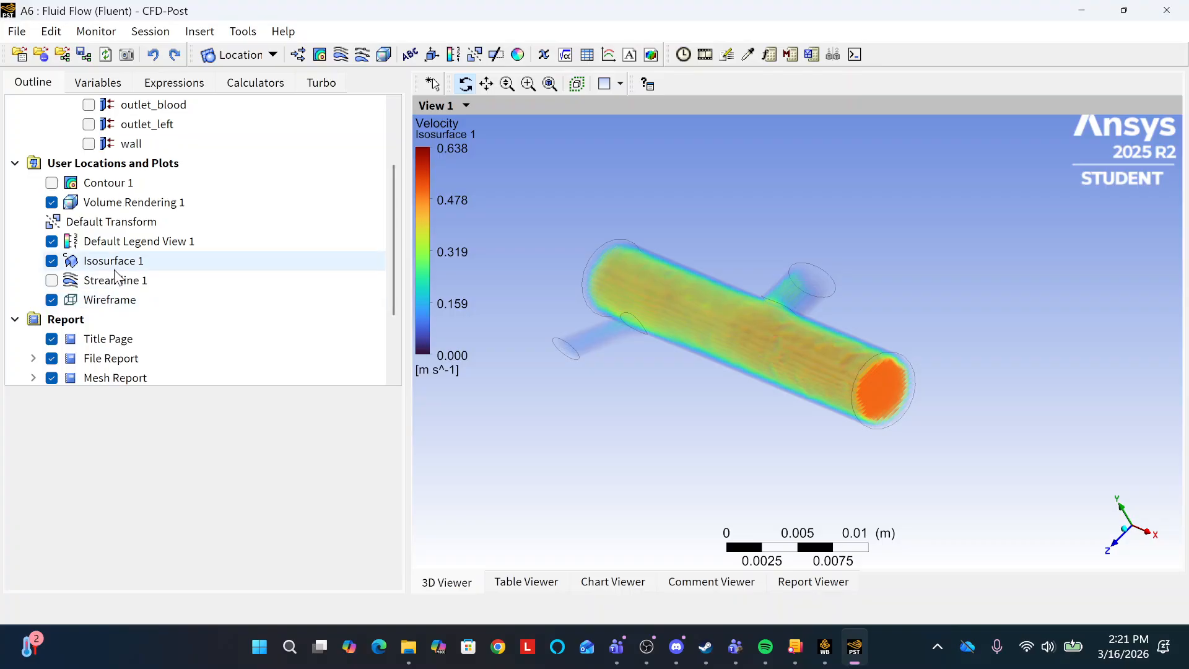
{"action": "left_click", "coordinate": [51, 261]}
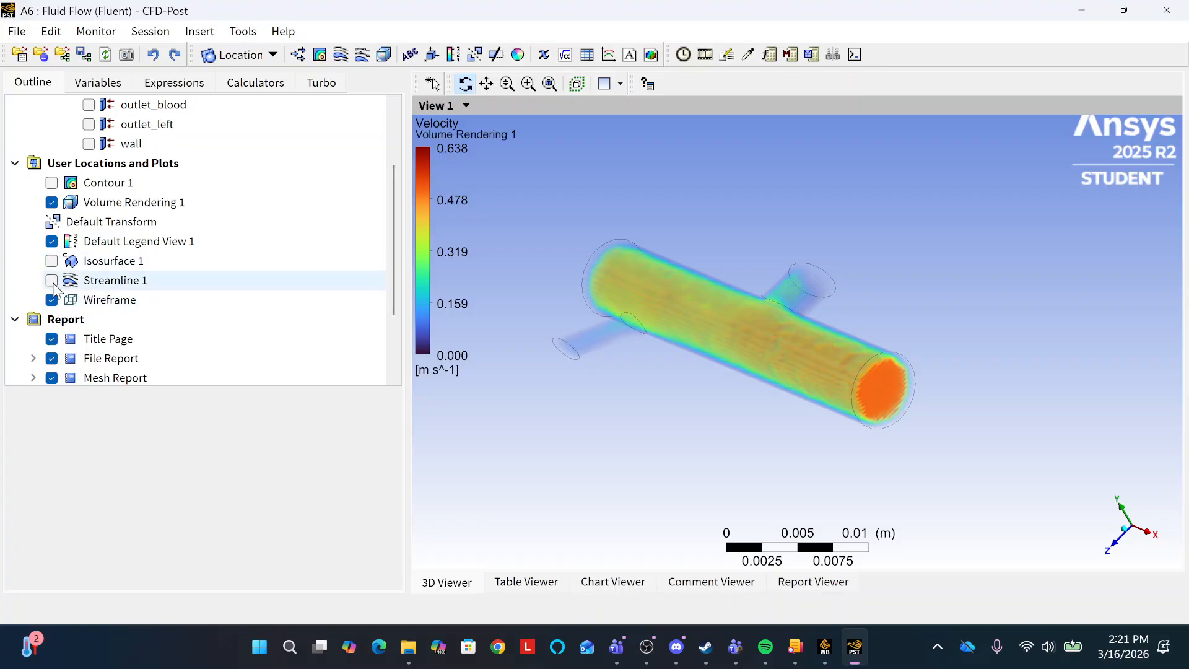
{"action": "left_click", "coordinate": [51, 281]}
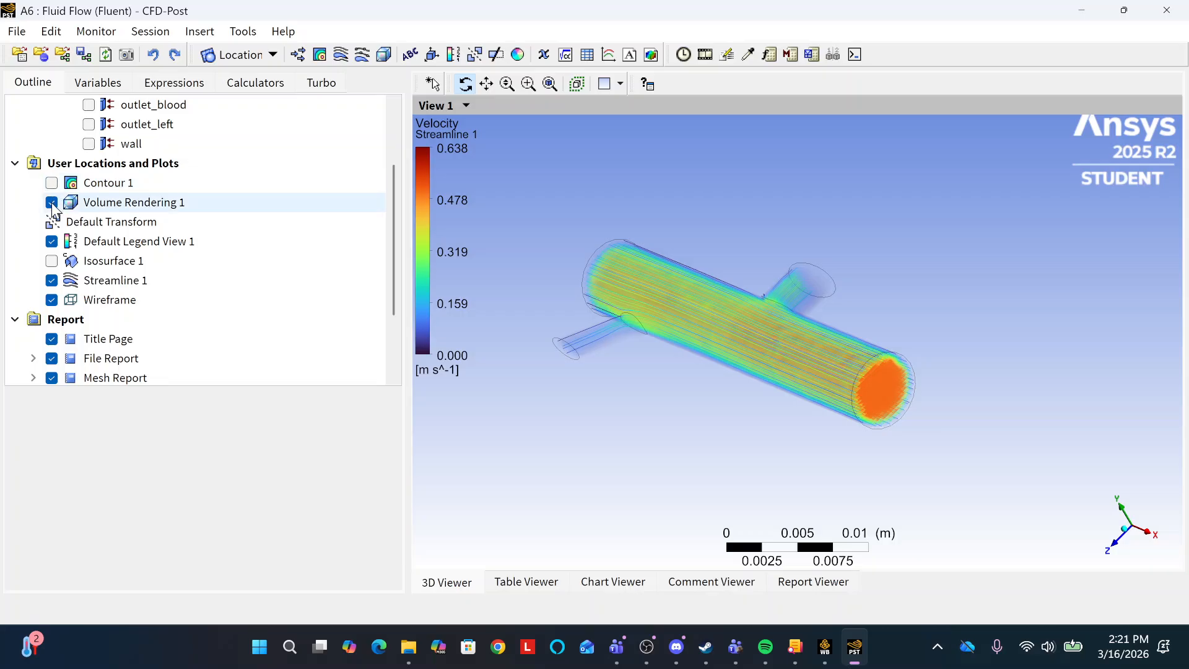